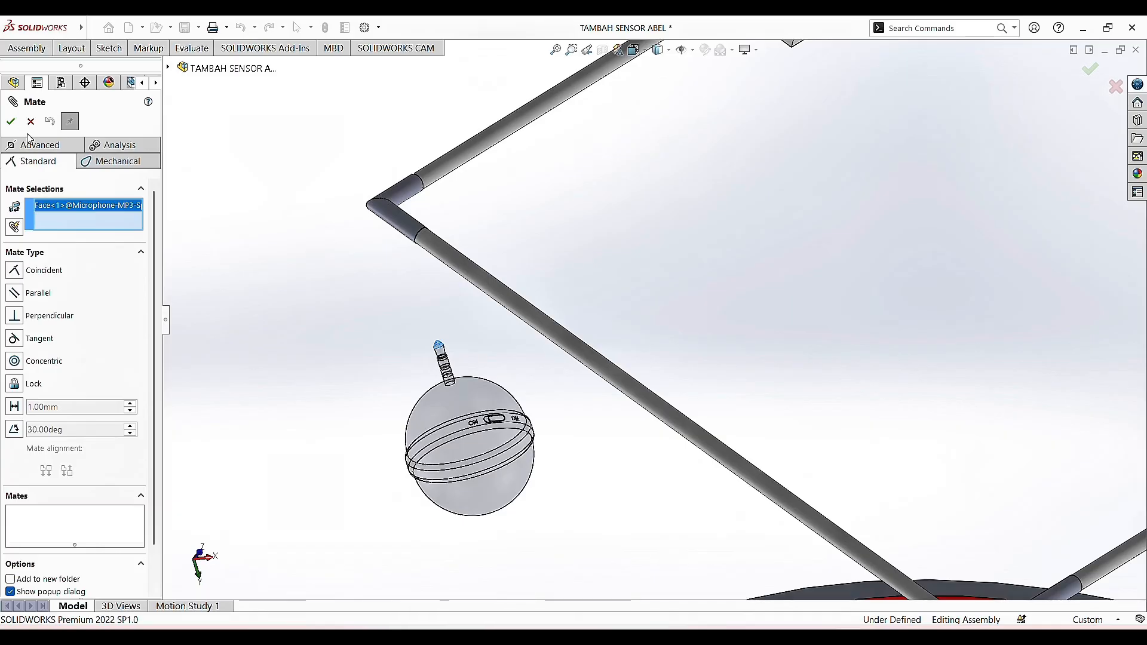
# Step: Add a concentric mate between the microphone's plug tip and the pipa 16 pipe, and close the Mate command
pyautogui.click(600, 363)
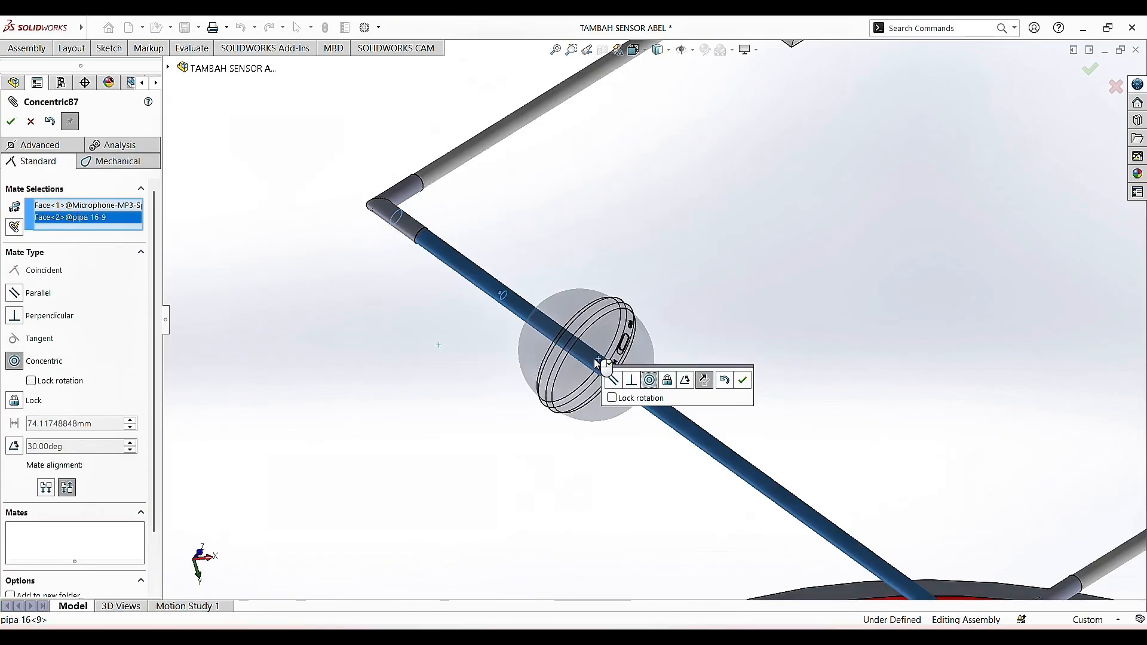
pyautogui.click(11, 121)
pyautogui.moveTo(673, 361); pyautogui.dragTo(970, 359, button='middle')
pyautogui.scroll(10, 1067, 256)
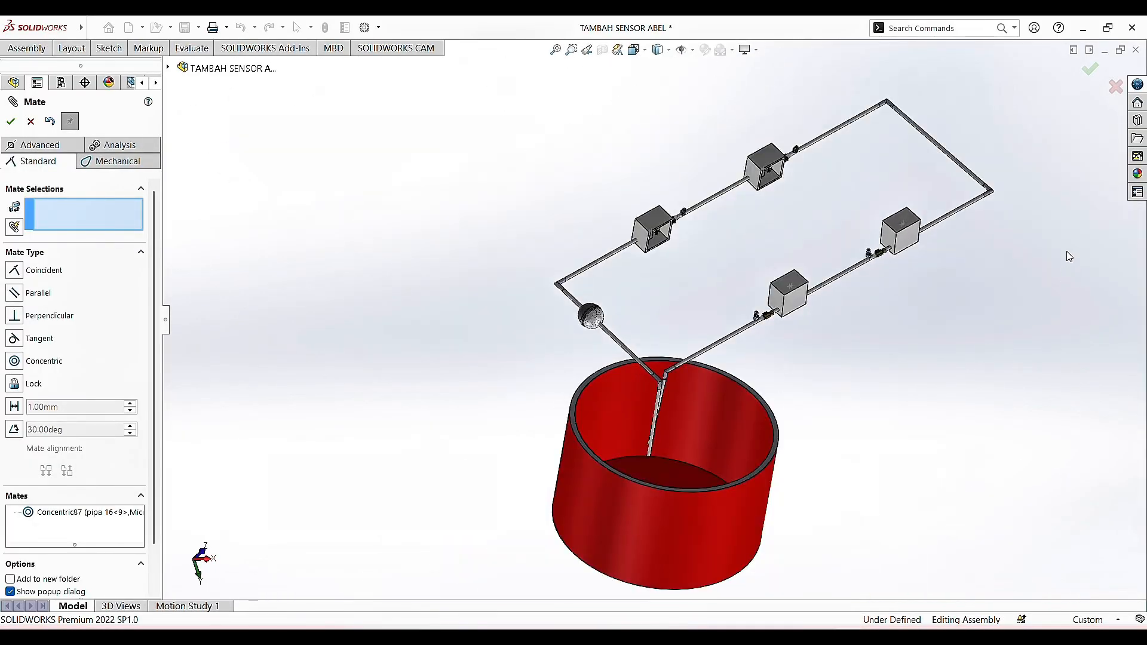
pyautogui.scroll(-7, 972, 173)
pyautogui.scroll(-2, 688, 271)
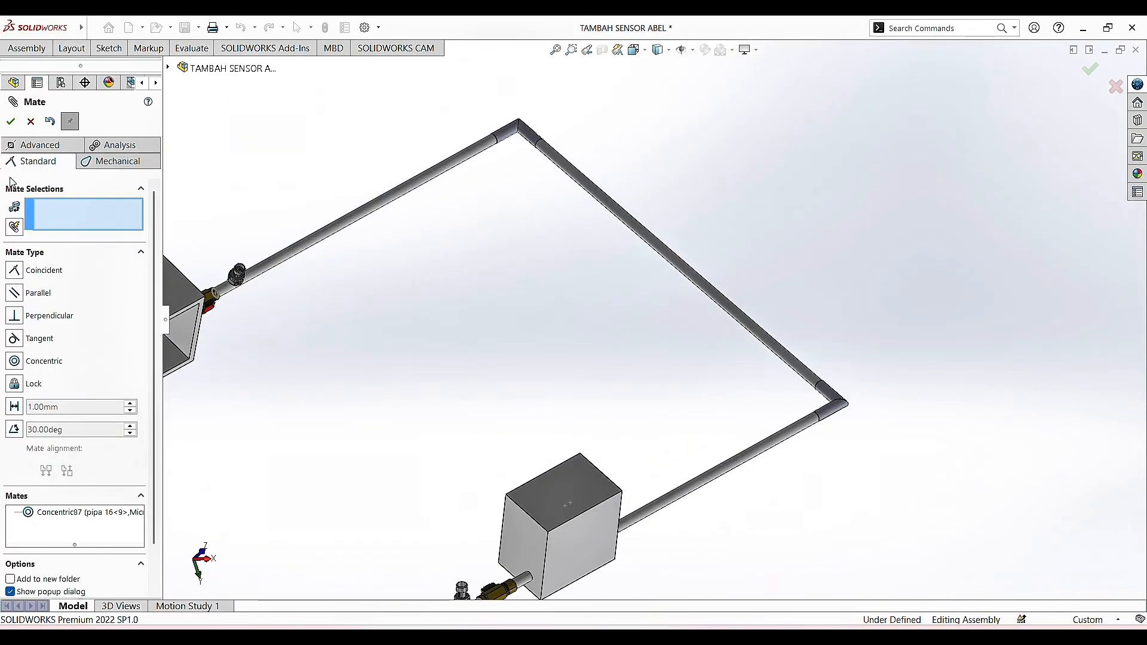
pyautogui.click(11, 122)
# Step: Insert the Microphone-MP3-Speaker part and place it beside the far connecting pipe
pyautogui.click(27, 48)
pyautogui.click(90, 67)
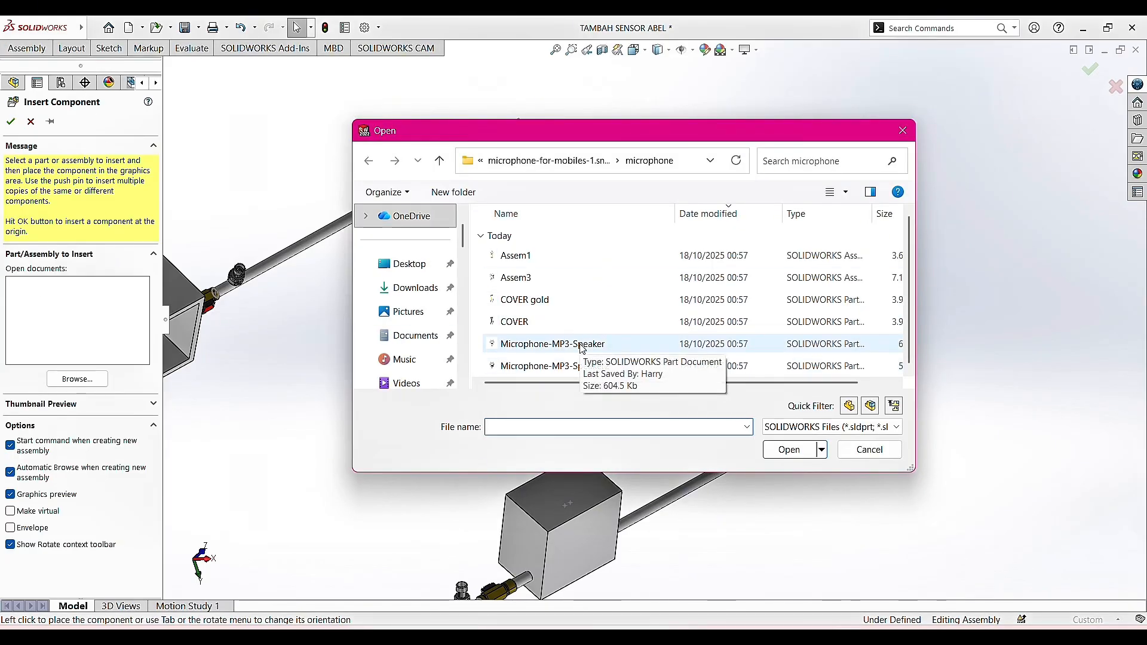
pyautogui.doubleClick(583, 344)
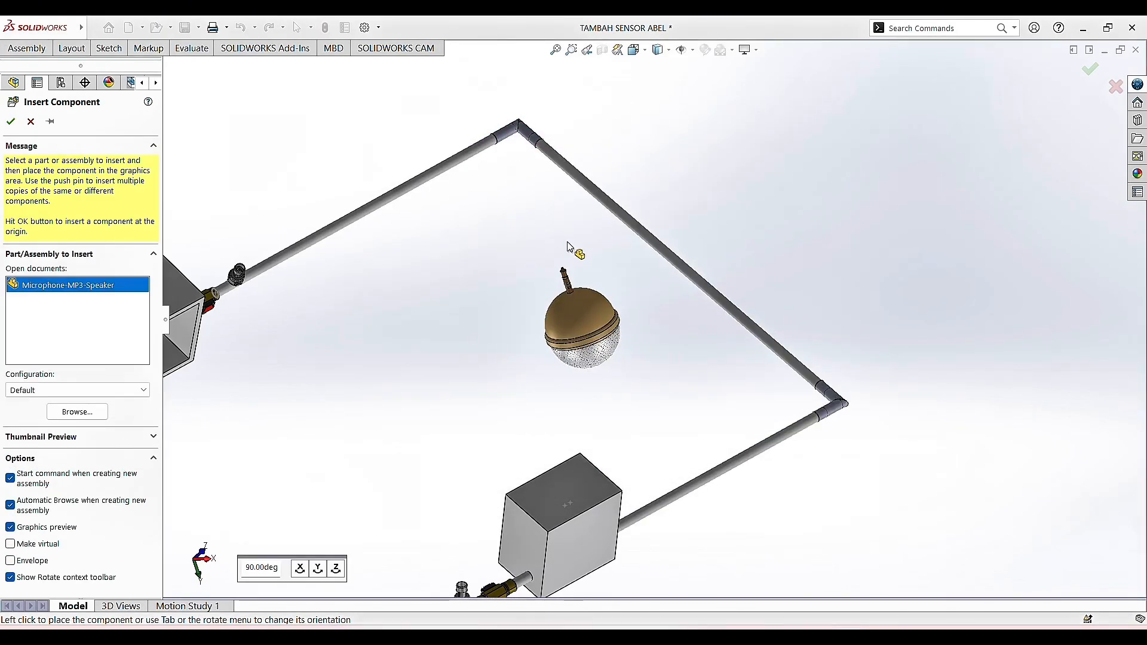
pyautogui.click(601, 259)
pyautogui.scroll(-3, 508, 248)
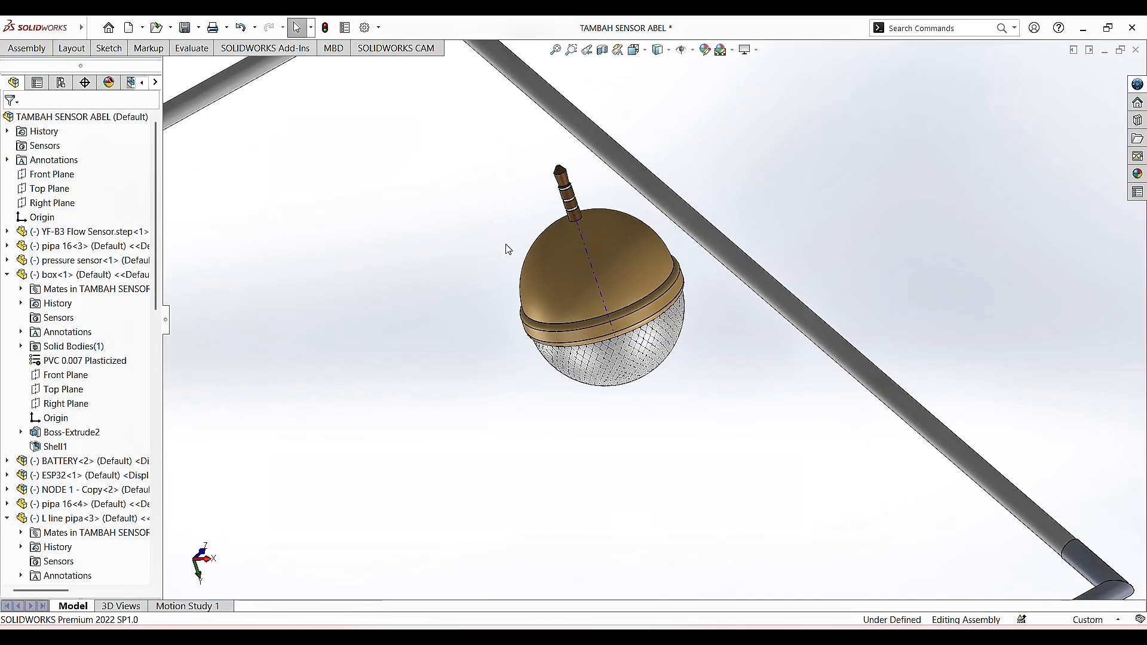
# Step: Mate the new microphone's plug tip concentric with the far connecting pipe and close the Mate command
pyautogui.click(45, 49)
pyautogui.click(140, 71)
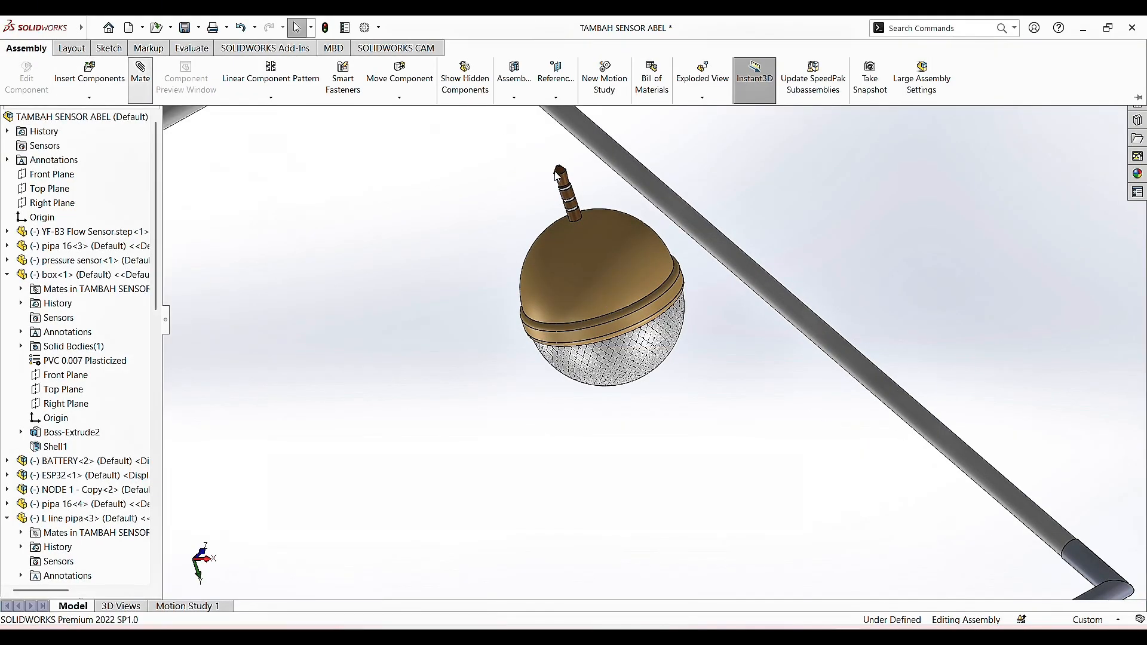
pyautogui.click(562, 173)
pyautogui.click(611, 155)
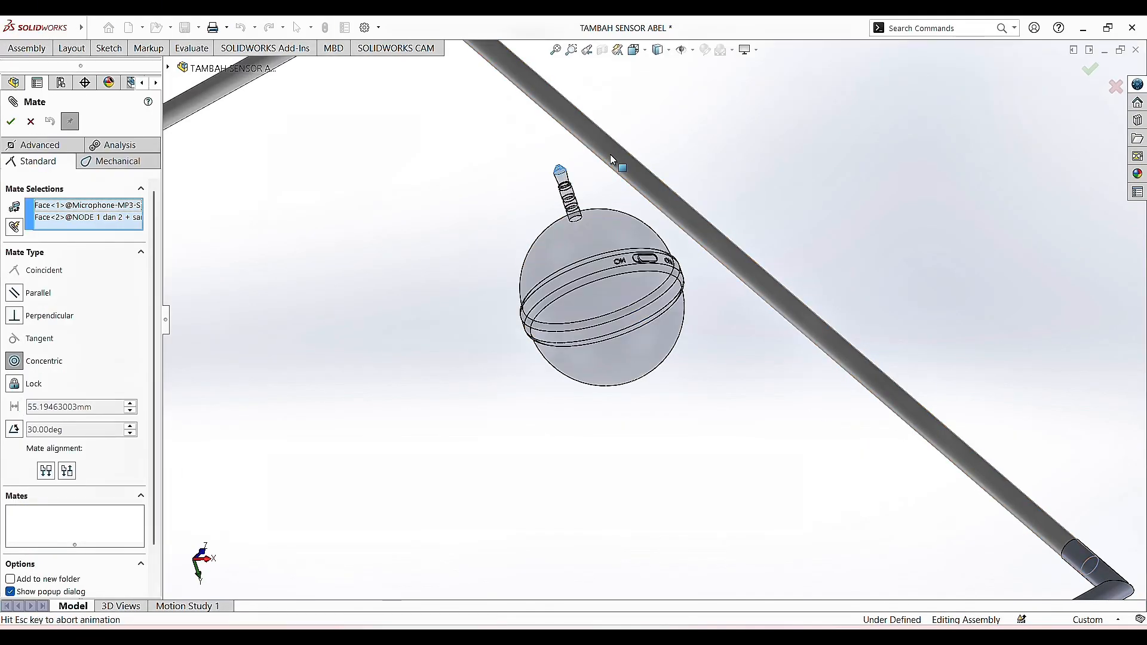
pyautogui.click(10, 121)
pyautogui.scroll(-2, 609, 236)
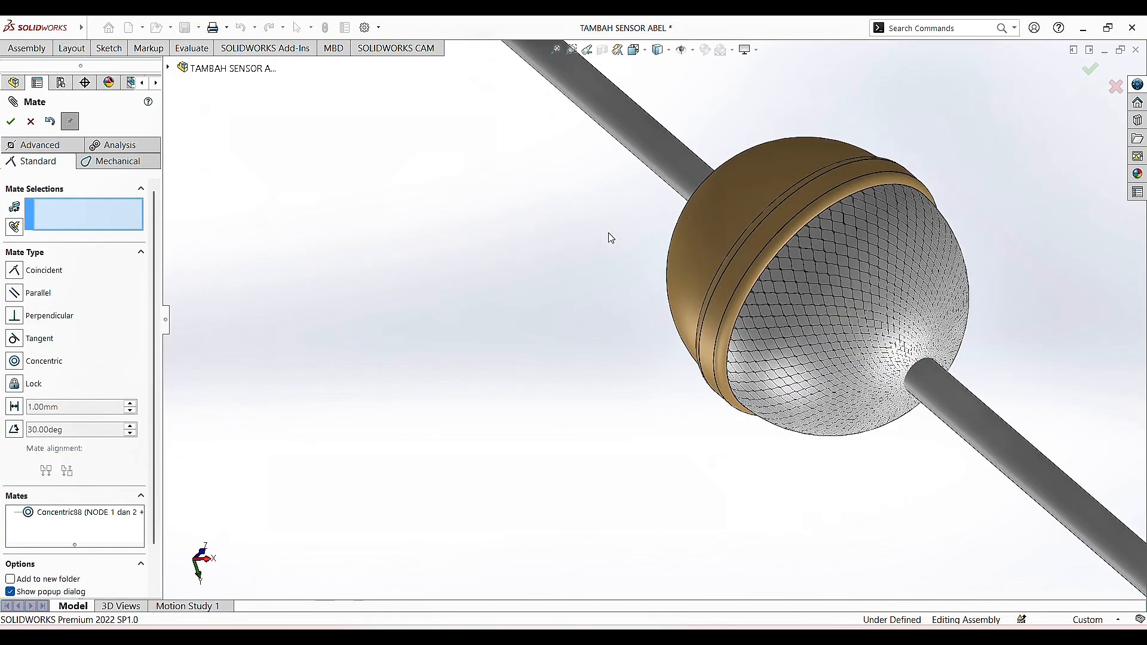
pyautogui.scroll(6, 640, 362)
pyautogui.click(10, 122)
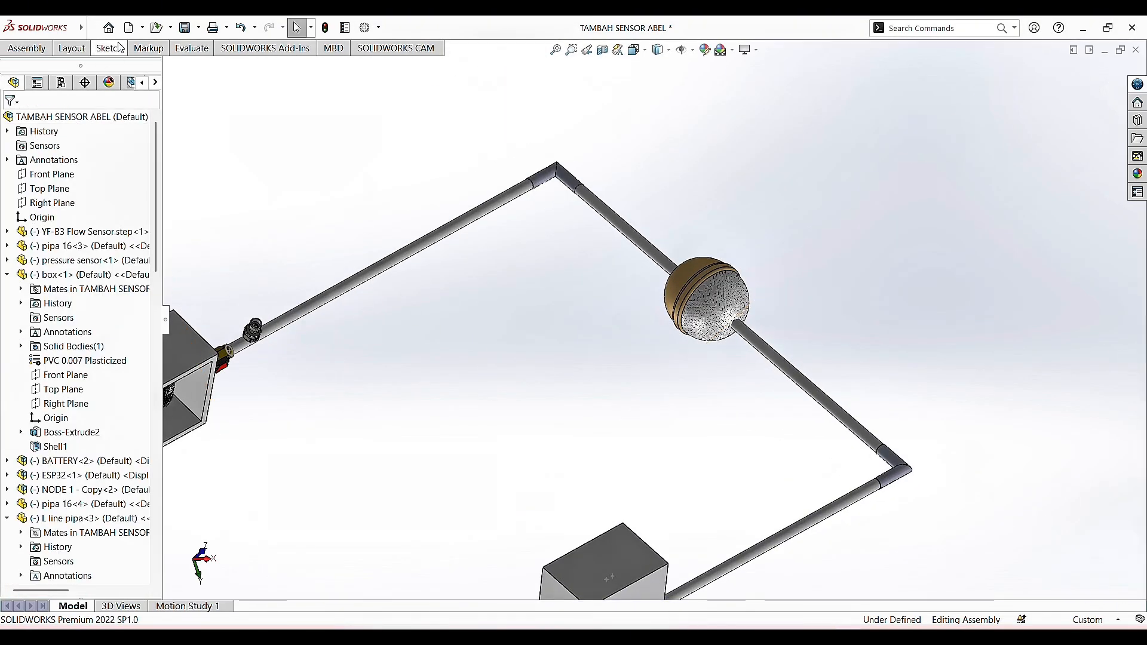
# Step: Insert the MPU6050 v2.step part from the Downloads folder and place it beside the pipe carrying the gold microphone
pyautogui.click(35, 49)
pyautogui.click(26, 71)
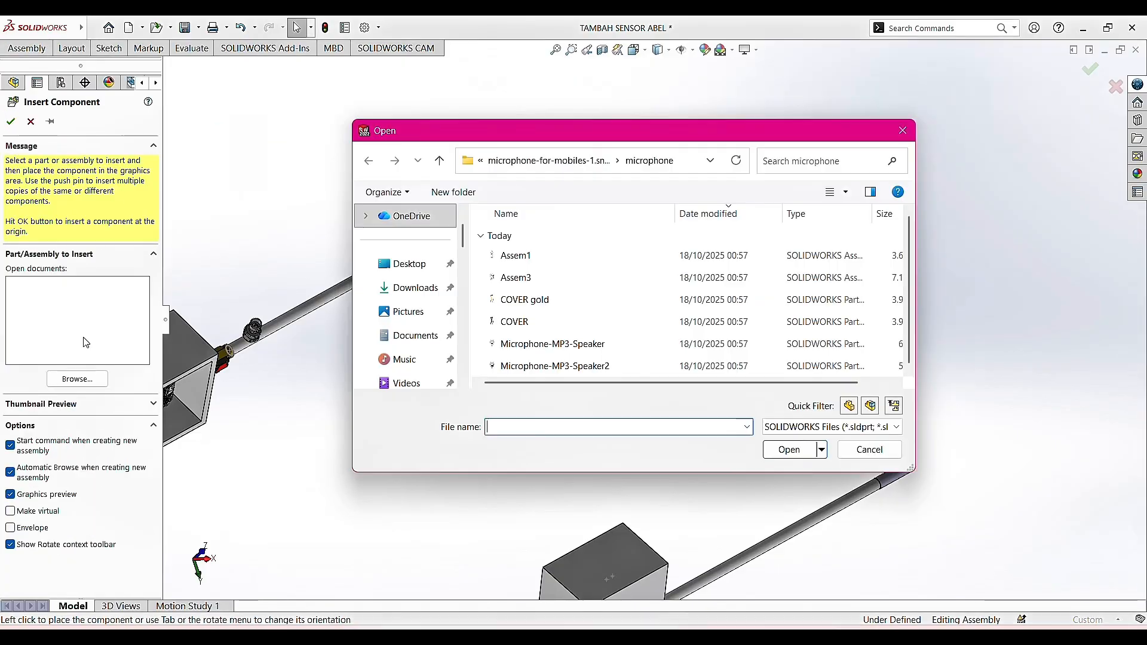
pyautogui.click(391, 288)
pyautogui.scroll(3, 678, 292)
pyautogui.click(570, 323)
pyautogui.doubleClick(570, 323)
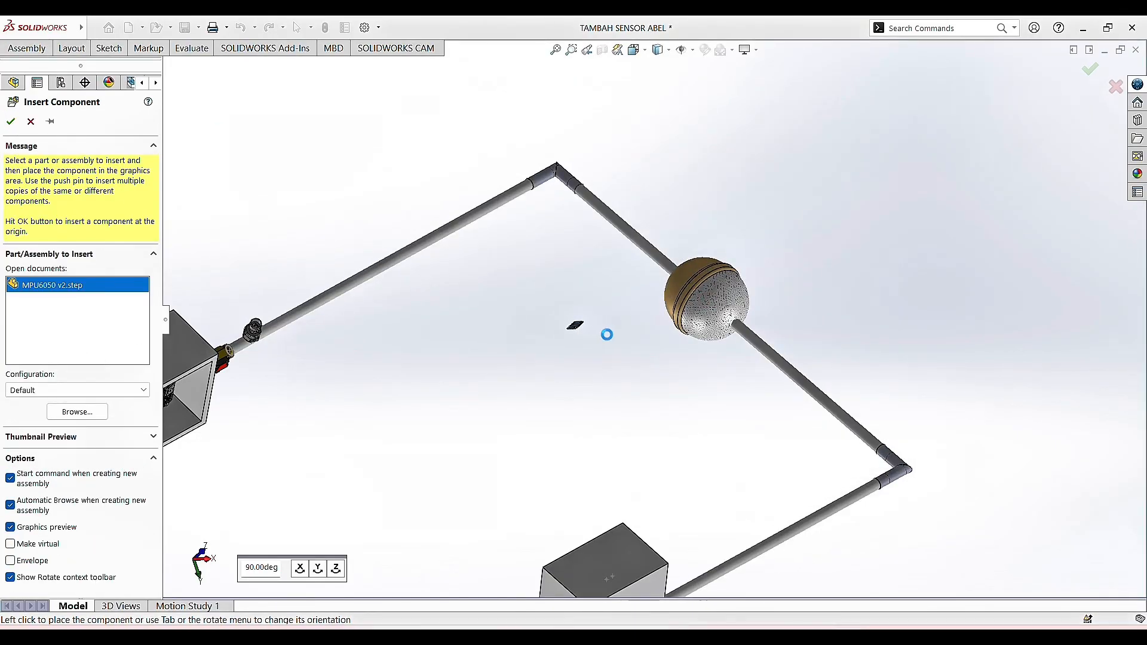
pyautogui.click(826, 345)
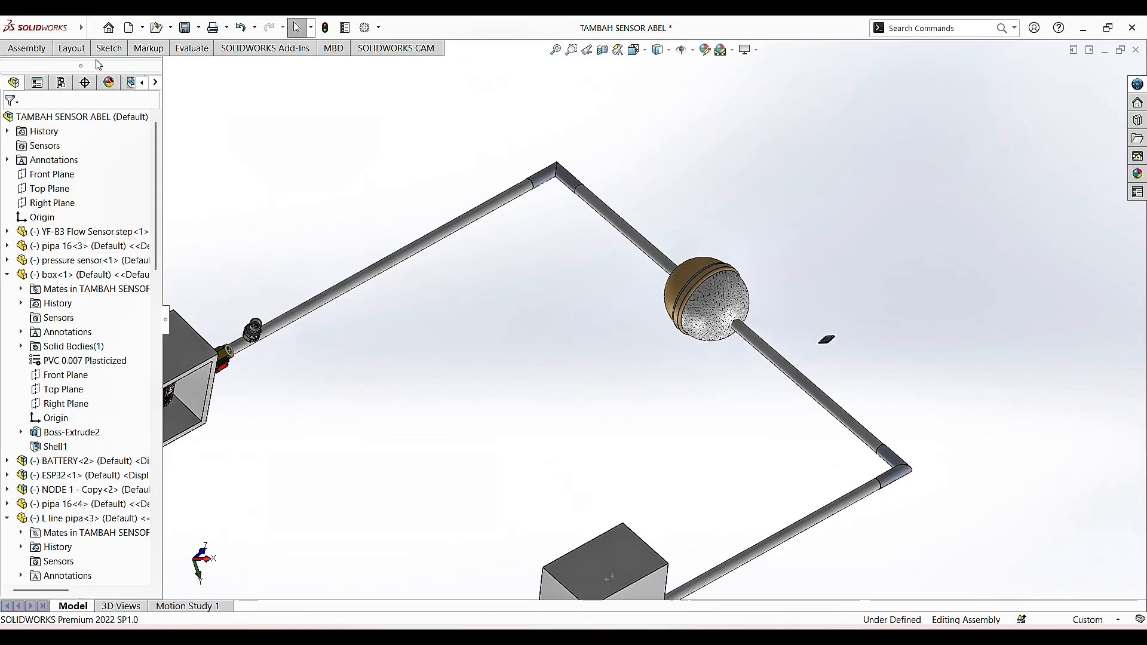
# Step: Insert the MPU6050 part from the Downloads folder and place it inside the pipe loop near the gold microphone
pyautogui.click(26, 47)
pyautogui.click(673, 277)
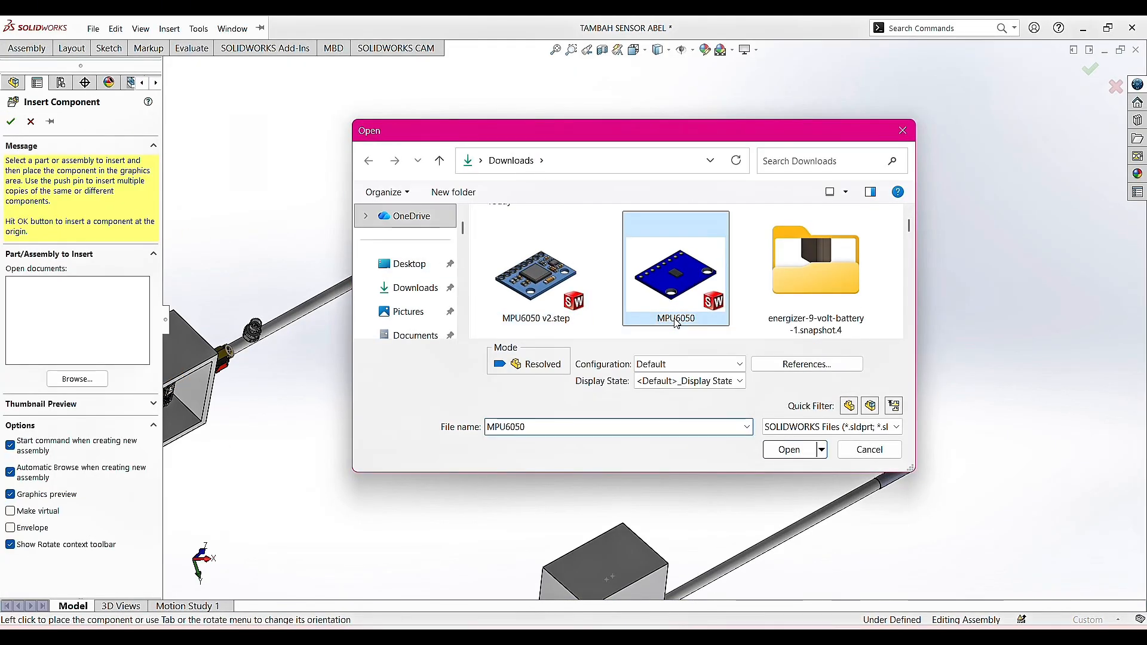
pyautogui.doubleClick(674, 276)
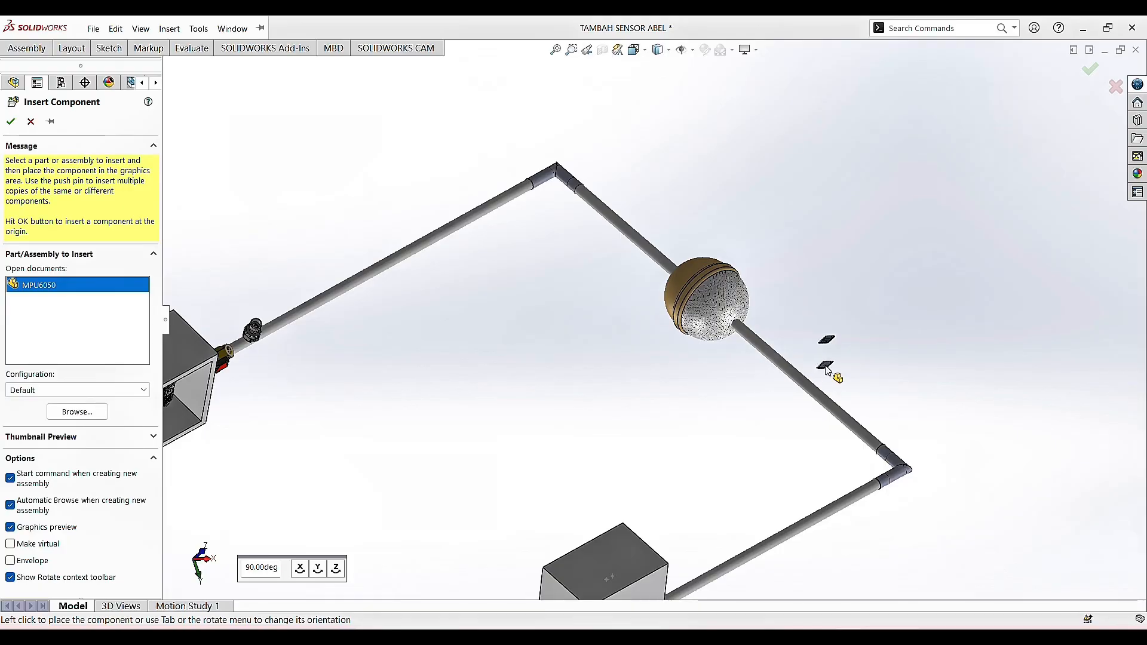
pyautogui.click(706, 396)
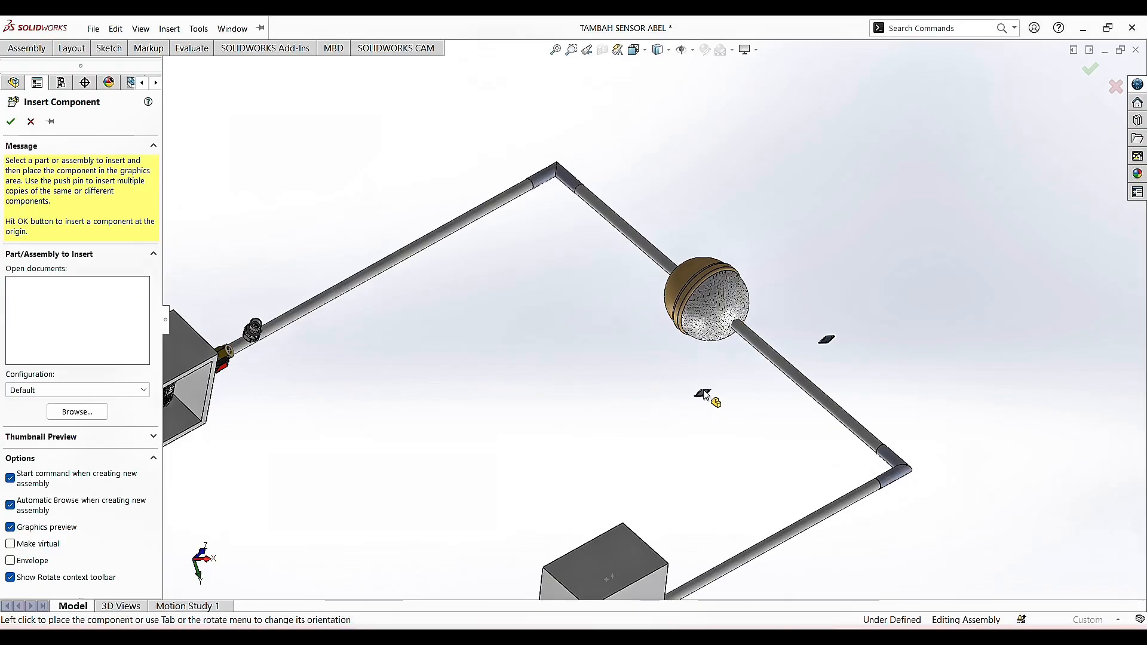
# Step: Delete the plain MPU6050 component from the assembly
pyautogui.click(702, 393)
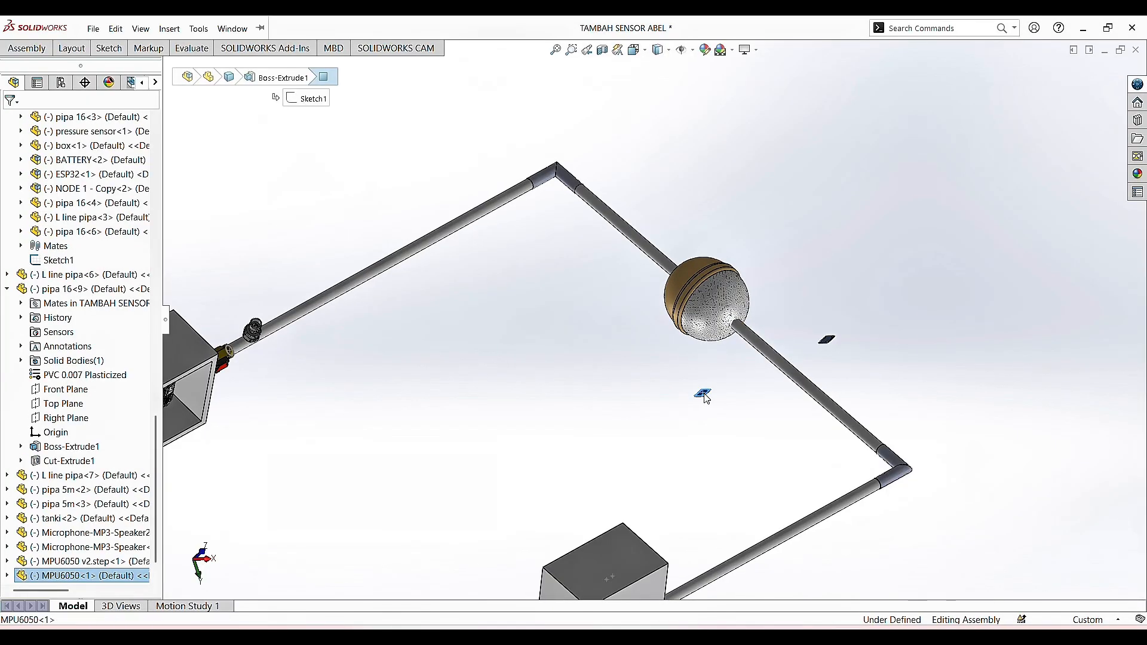
pyautogui.rightClick(703, 394)
pyautogui.click(735, 467)
pyautogui.click(657, 250)
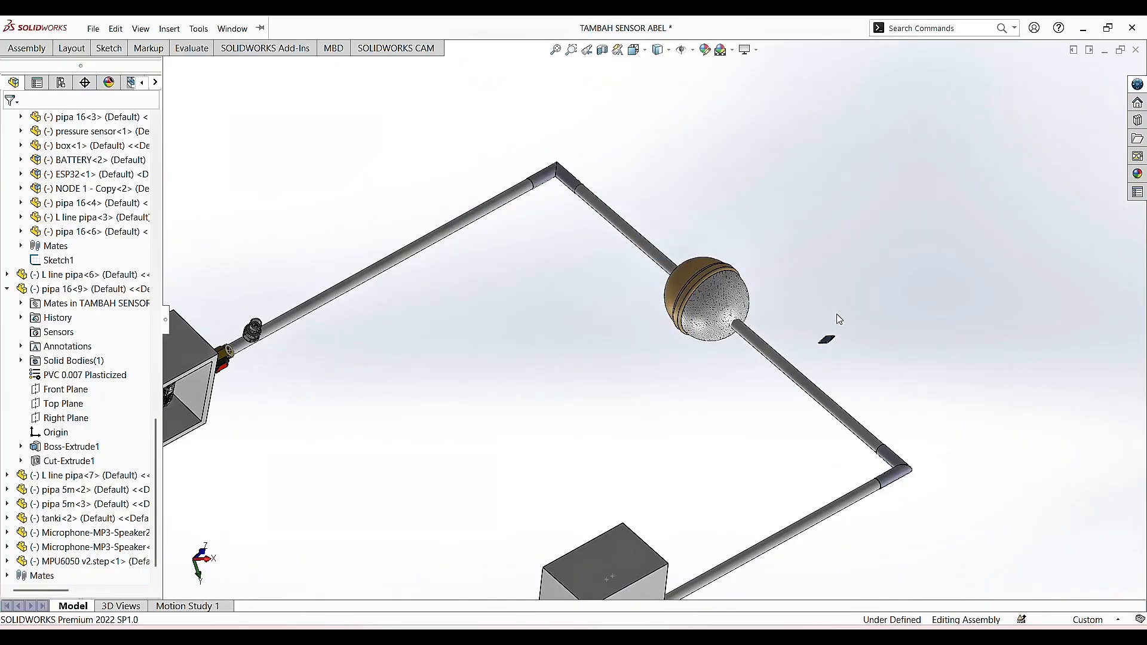
# Step: Add a tangent mate between the flat face of the MPU6050 v2 board and the pipe's cylindrical face
pyautogui.scroll(-8, 831, 341)
pyautogui.click(715, 308)
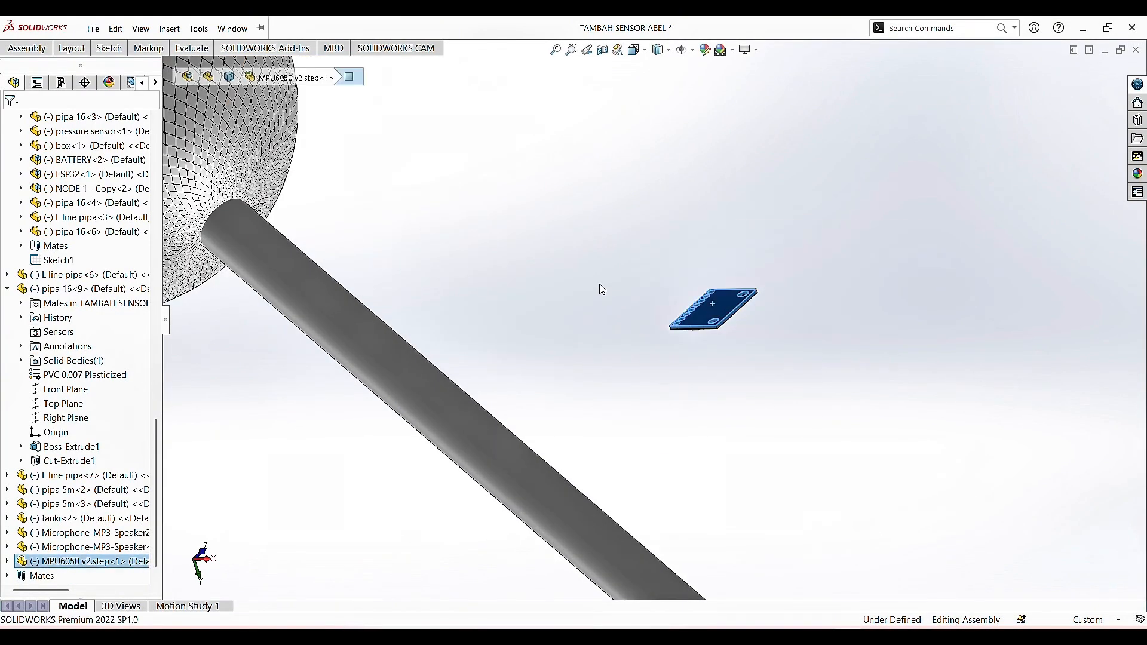
pyautogui.click(27, 48)
pyautogui.click(148, 78)
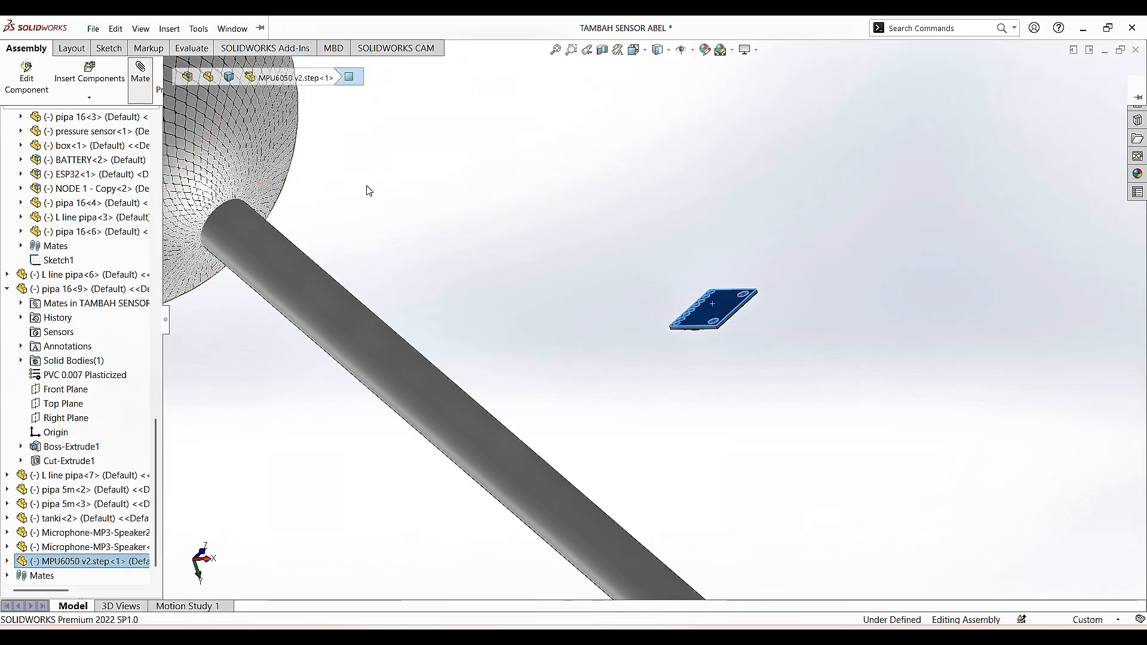
pyautogui.click(476, 439)
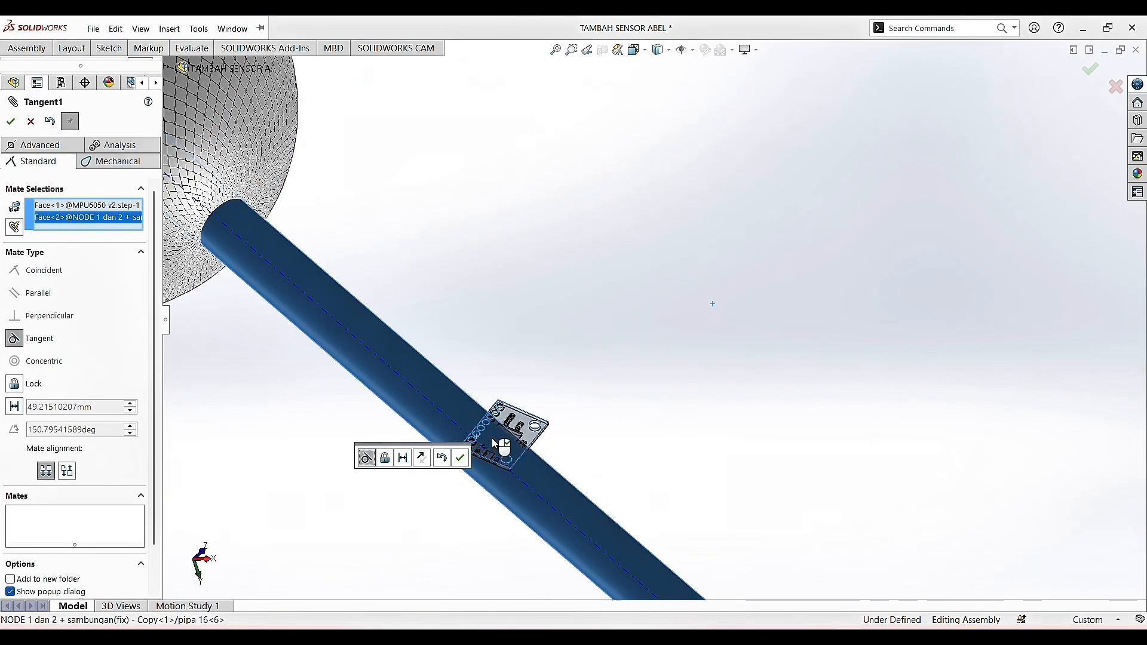
pyautogui.click(10, 123)
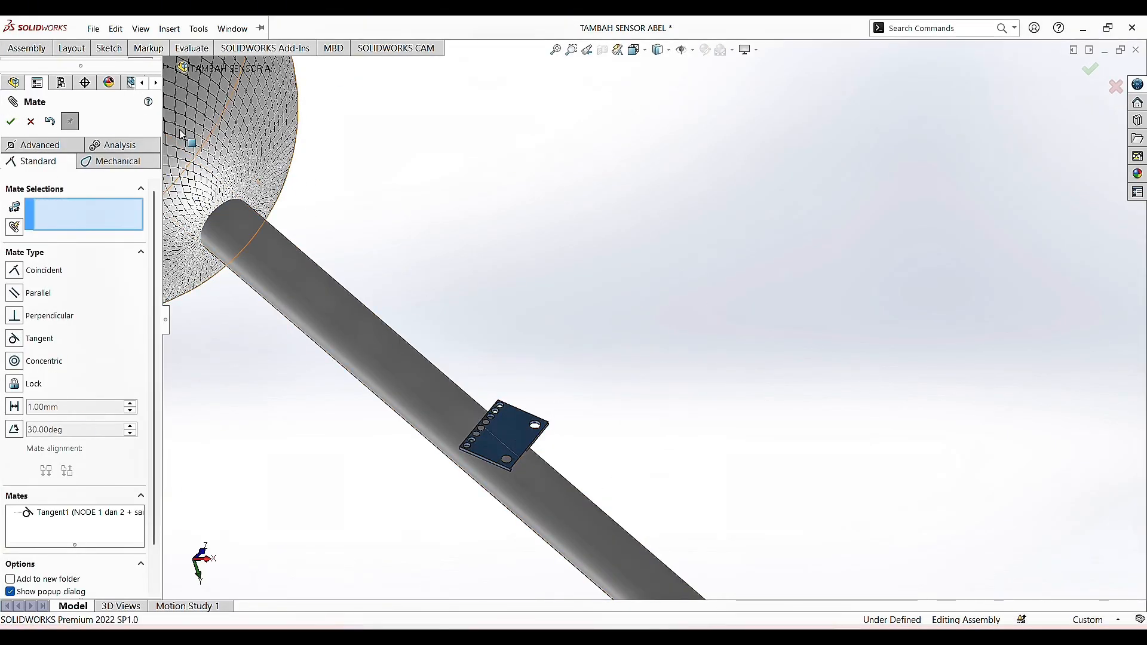
# Step: Reposition the MPU6050 v2 board on the pipe and add a second tangent mate between its face and the pipe
pyautogui.moveTo(552, 455); pyautogui.dragTo(447, 483)
pyautogui.moveTo(532, 406)
pyautogui.mouseDown()
pyautogui.moveTo(573, 387)
pyautogui.moveTo(531, 416)
pyautogui.mouseUp()
pyautogui.moveTo(465, 462); pyautogui.dragTo(568, 430)
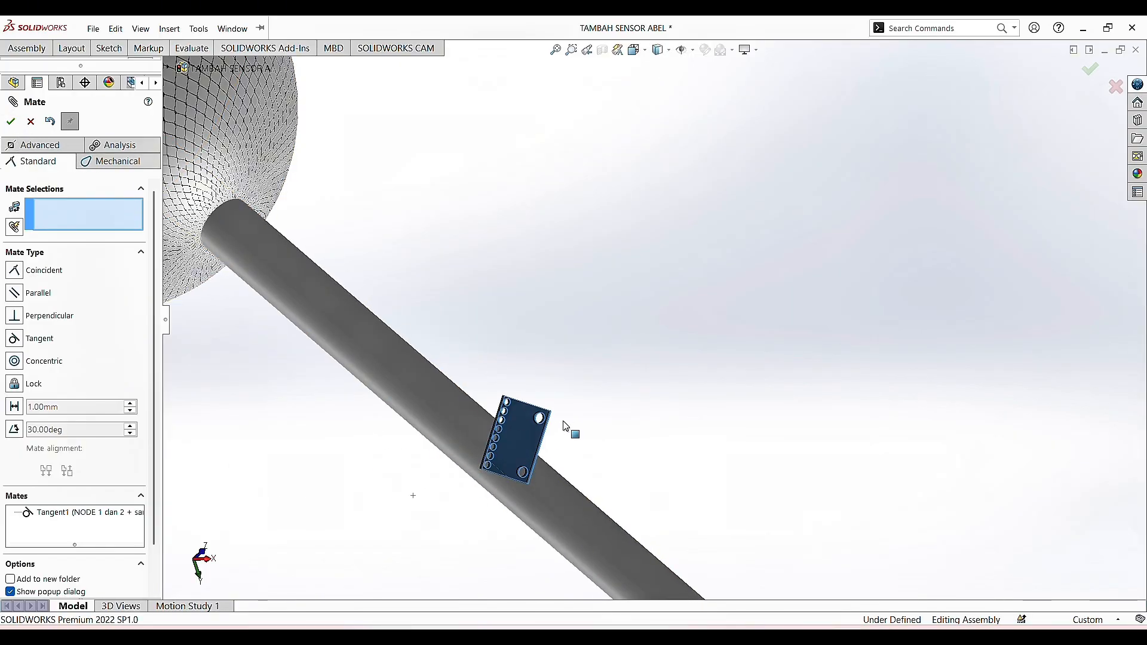
pyautogui.click(517, 425)
pyautogui.click(558, 520)
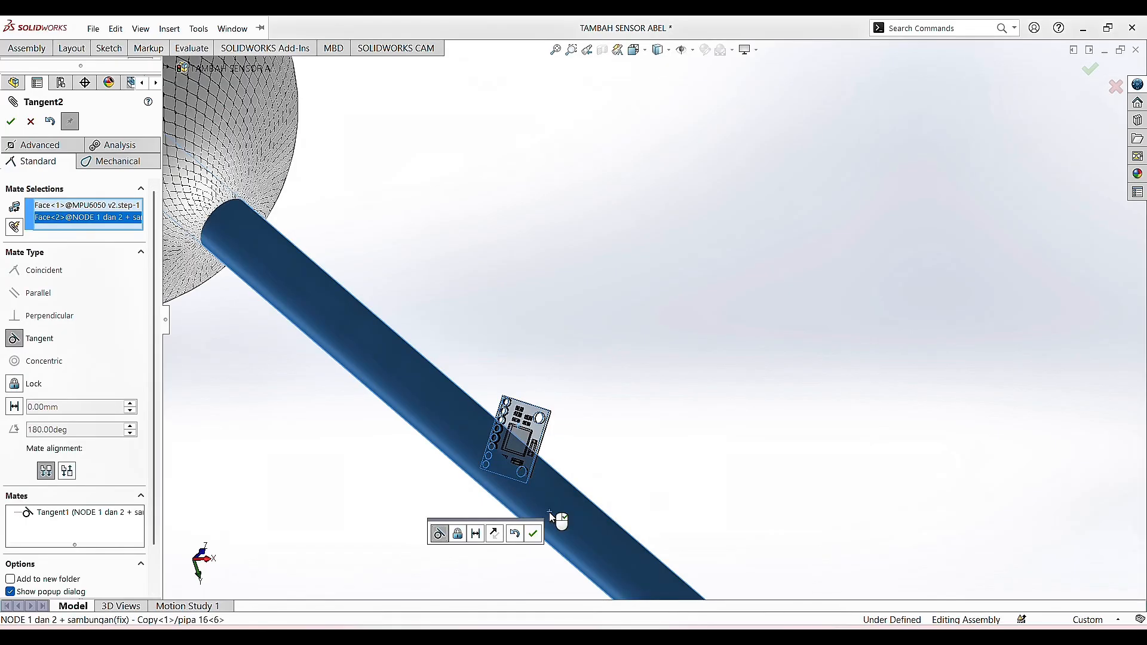
pyautogui.click(541, 531)
# Step: Shift the MPU6050 v2 board on the pipe and try to add a parallel mate to its face
pyautogui.moveTo(545, 437); pyautogui.dragTo(602, 436)
pyautogui.moveTo(523, 481); pyautogui.dragTo(573, 418)
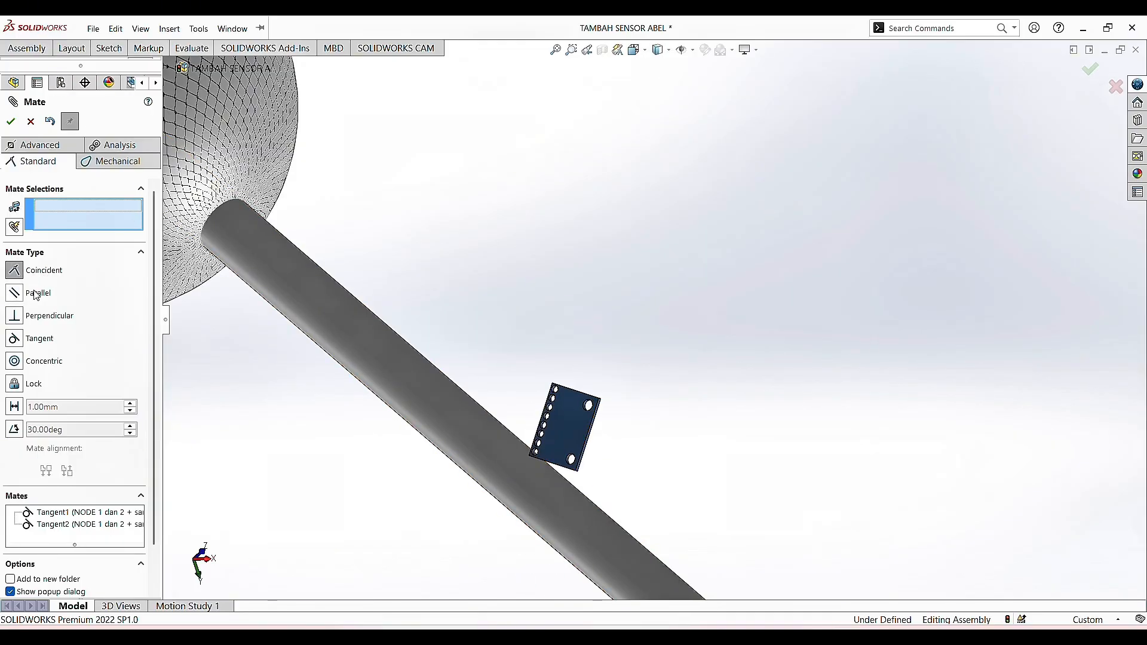
pyautogui.click(566, 426)
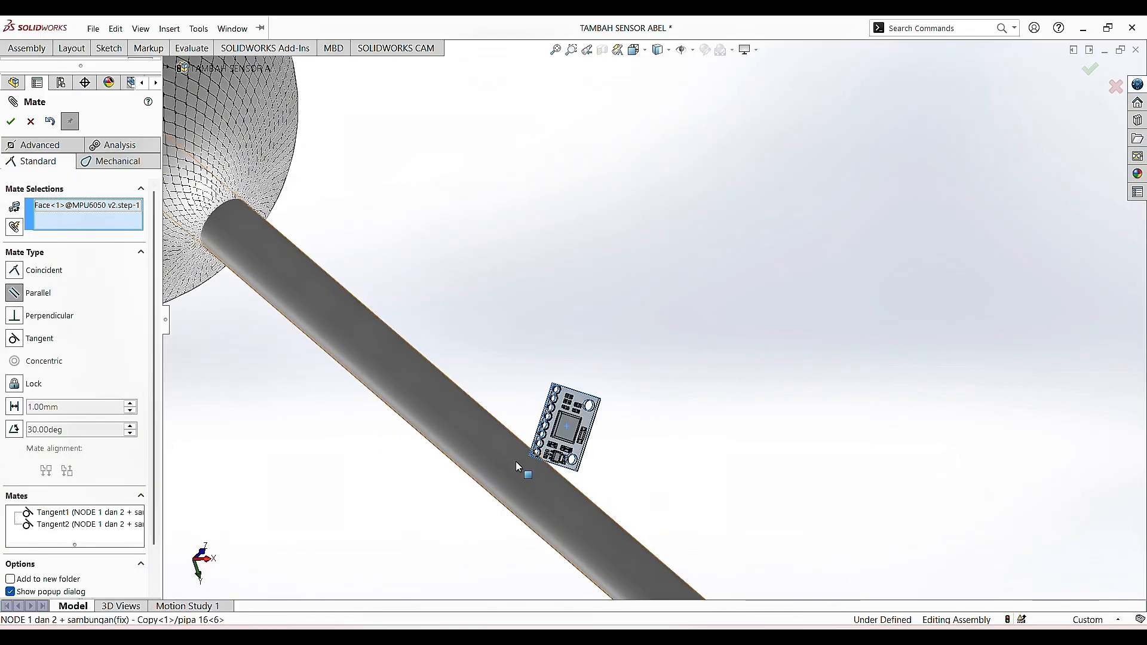
pyautogui.click(30, 121)
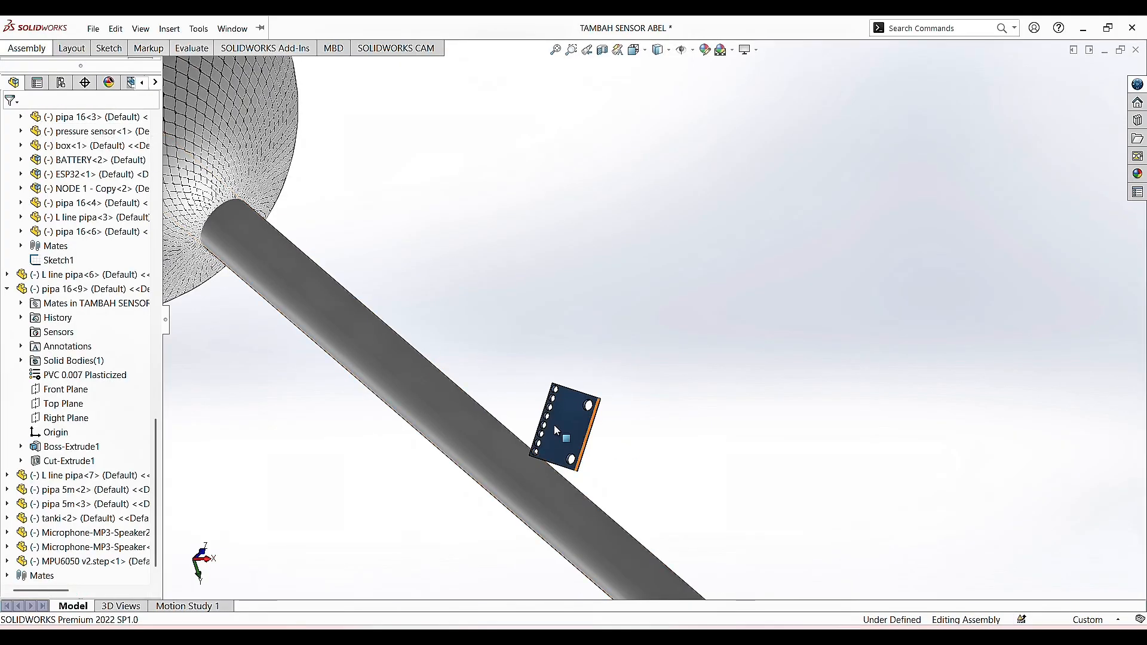
# Step: Move the MPU6050 v2 board off the pipe into the free space beside it
pyautogui.moveTo(580, 418); pyautogui.dragTo(479, 473)
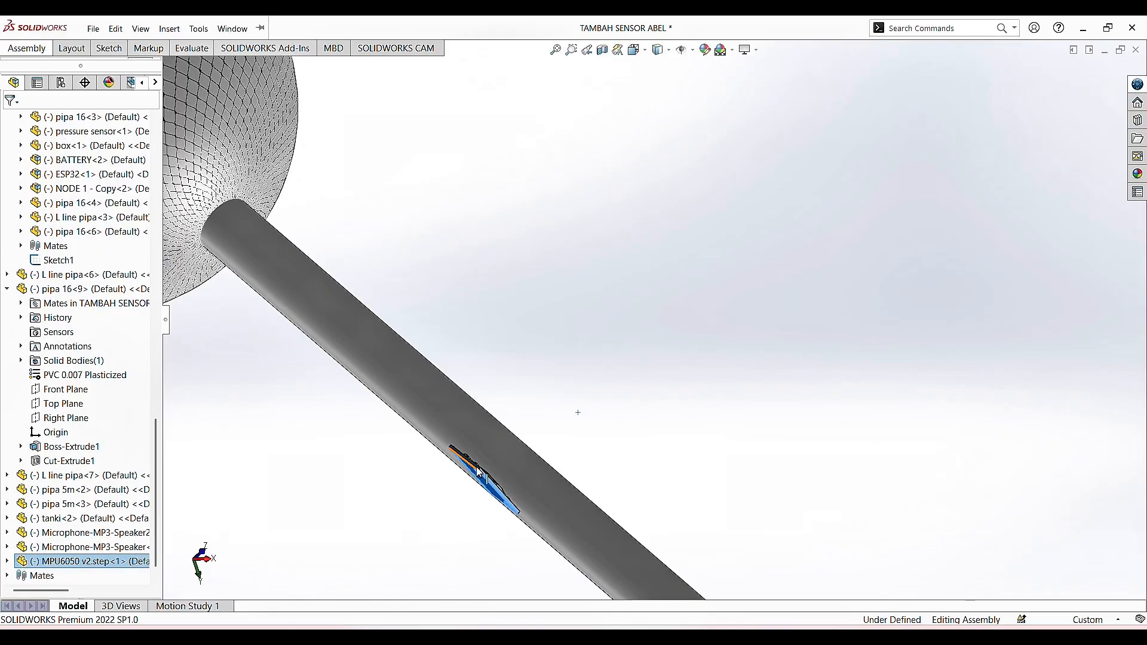
pyautogui.moveTo(484, 467); pyautogui.dragTo(459, 573)
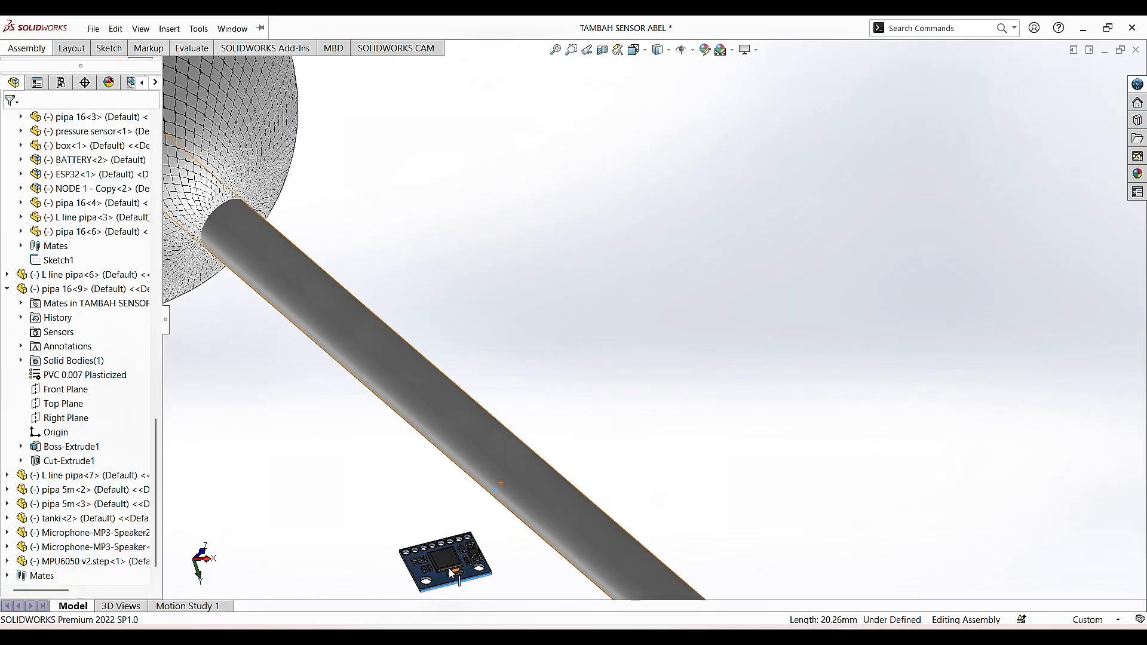
# Step: Try to add a lock mate between the component-side face of the MPU6050 v2 board and the pipe, then undo it
pyautogui.click(77, 52)
pyautogui.click(33, 50)
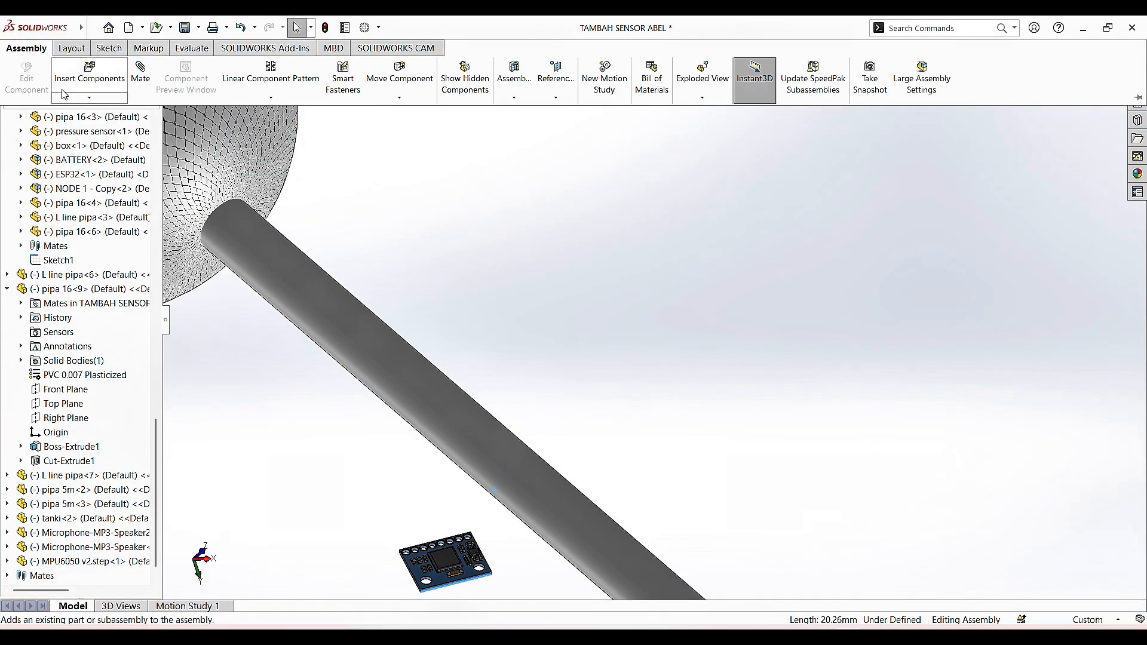
pyautogui.click(472, 572)
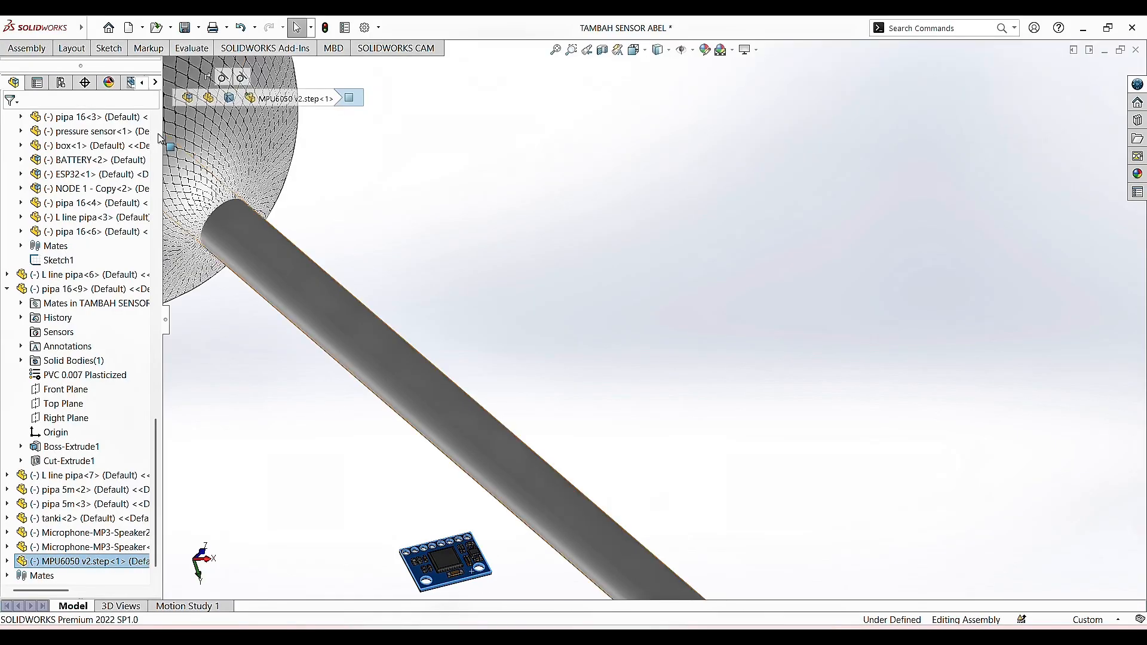
pyautogui.click(36, 51)
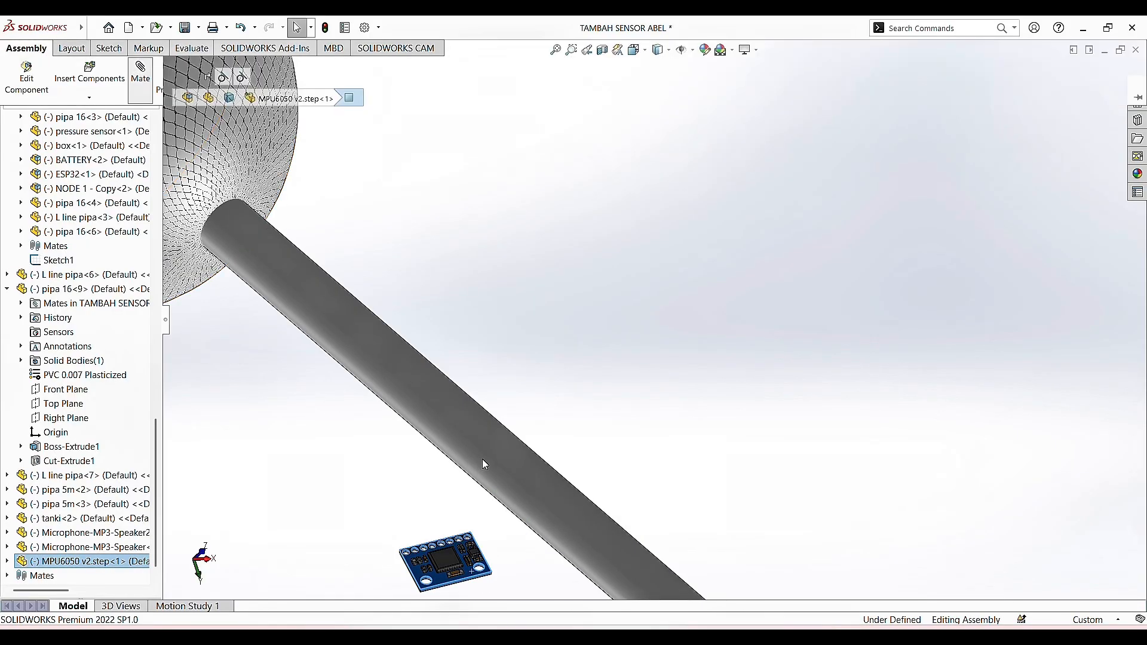
pyautogui.click(503, 457)
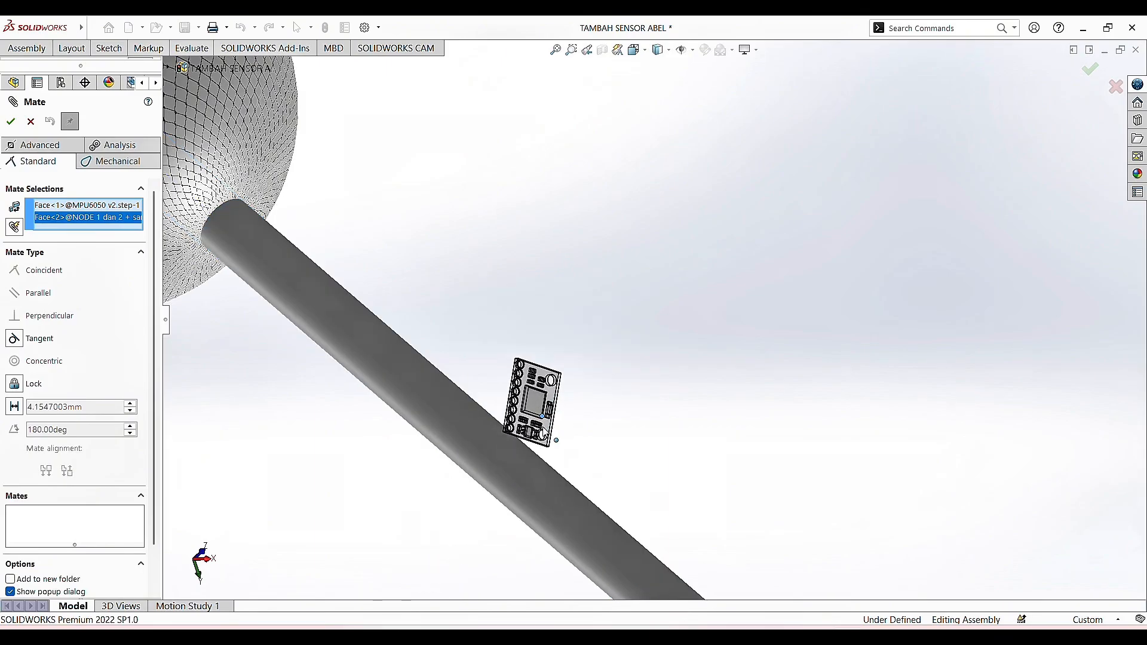
pyautogui.click(18, 127)
pyautogui.click(18, 127)
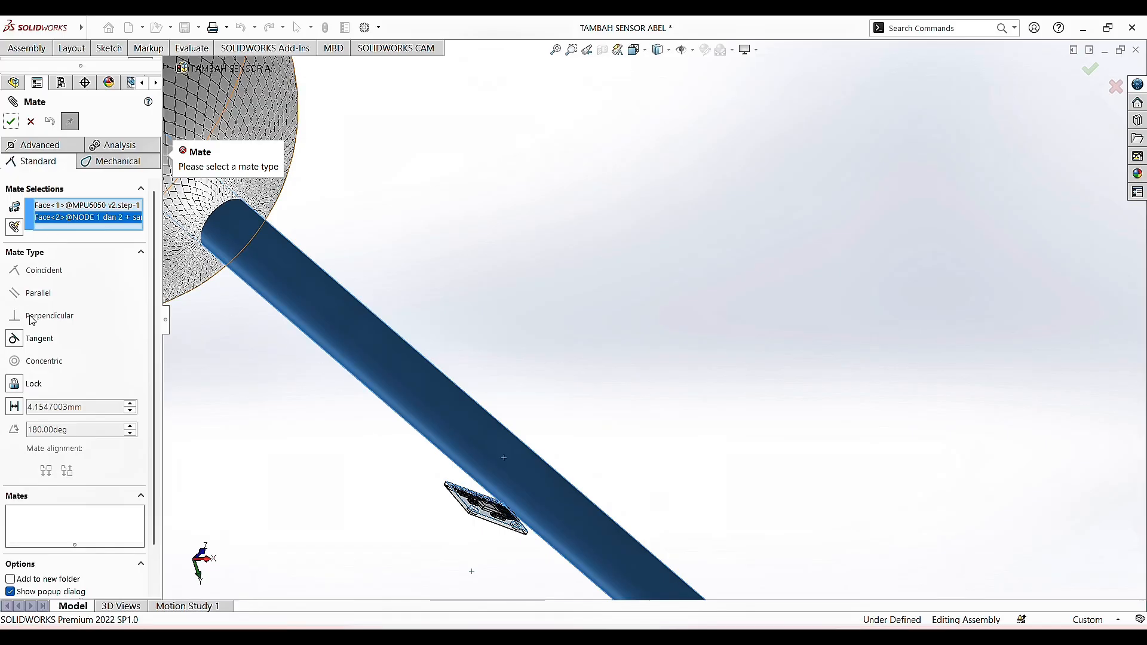
pyautogui.click(34, 385)
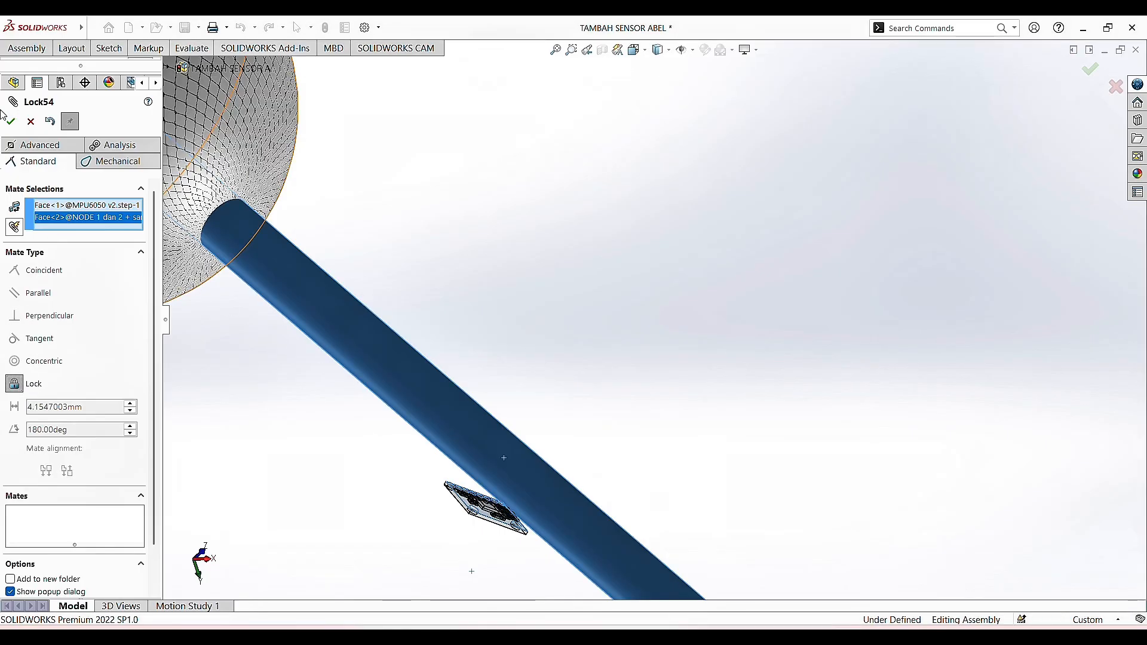
pyautogui.click(10, 121)
pyautogui.moveTo(465, 515)
pyautogui.mouseDown()
pyautogui.moveTo(447, 520)
pyautogui.moveTo(456, 530)
pyautogui.mouseUp()
pyautogui.click(31, 121)
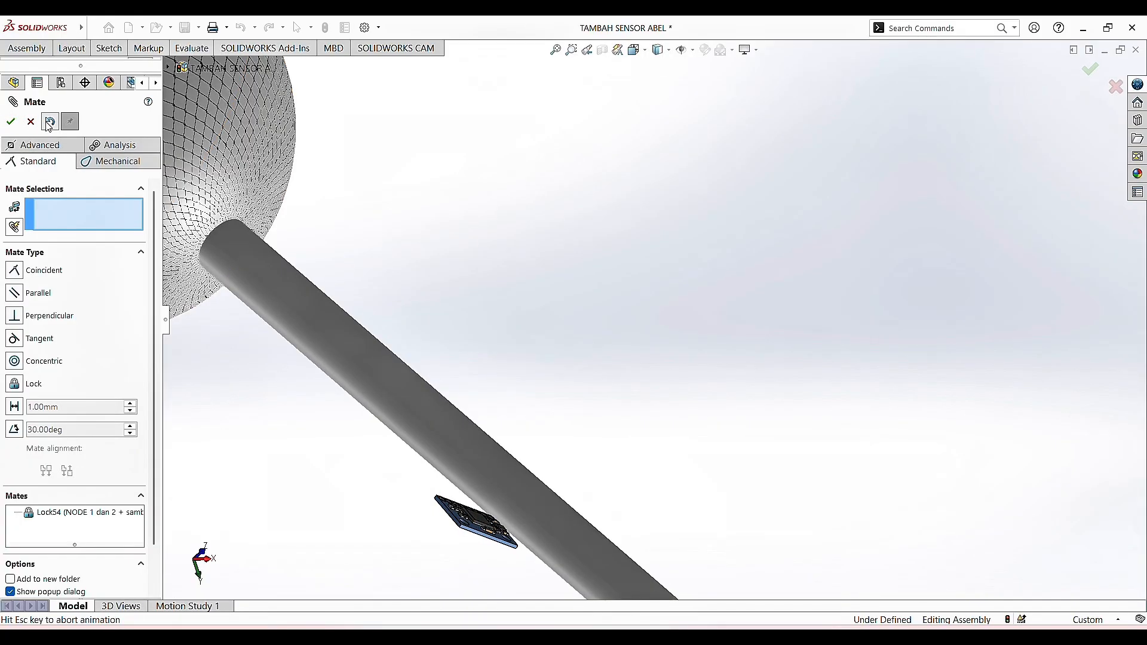
# Step: Add a tangent mate between the pipe's cylindrical face and the flat back face of the MPU6050 v2 board
pyautogui.scroll(-3, 514, 553)
pyautogui.scroll(-2, 515, 553)
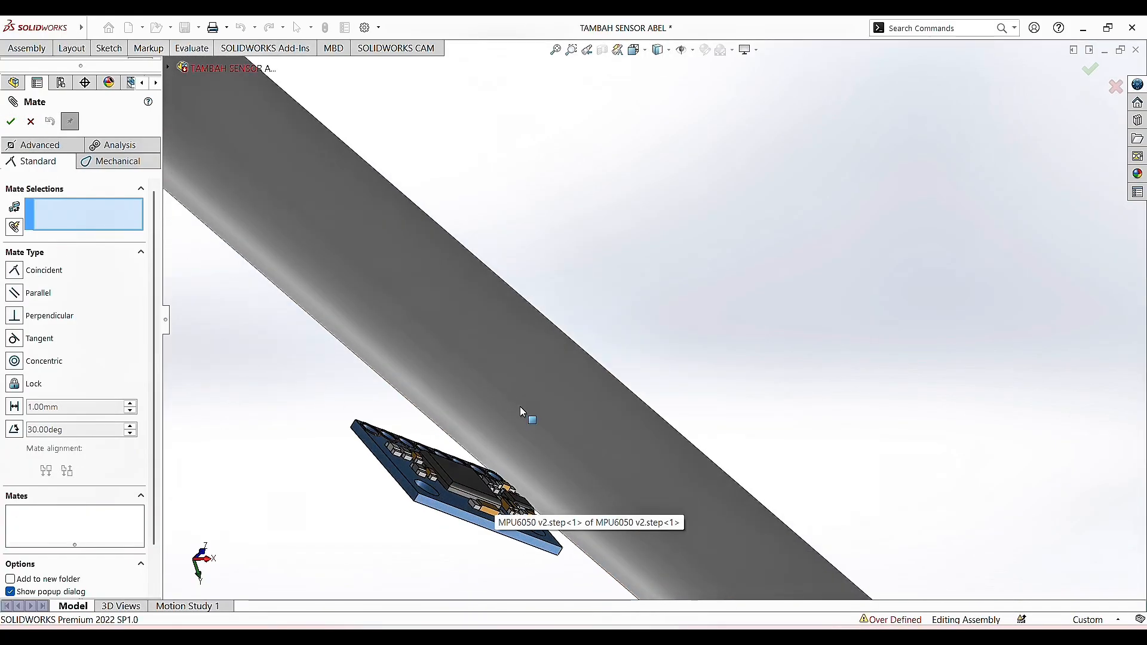
pyautogui.click(509, 408)
pyautogui.click(478, 535)
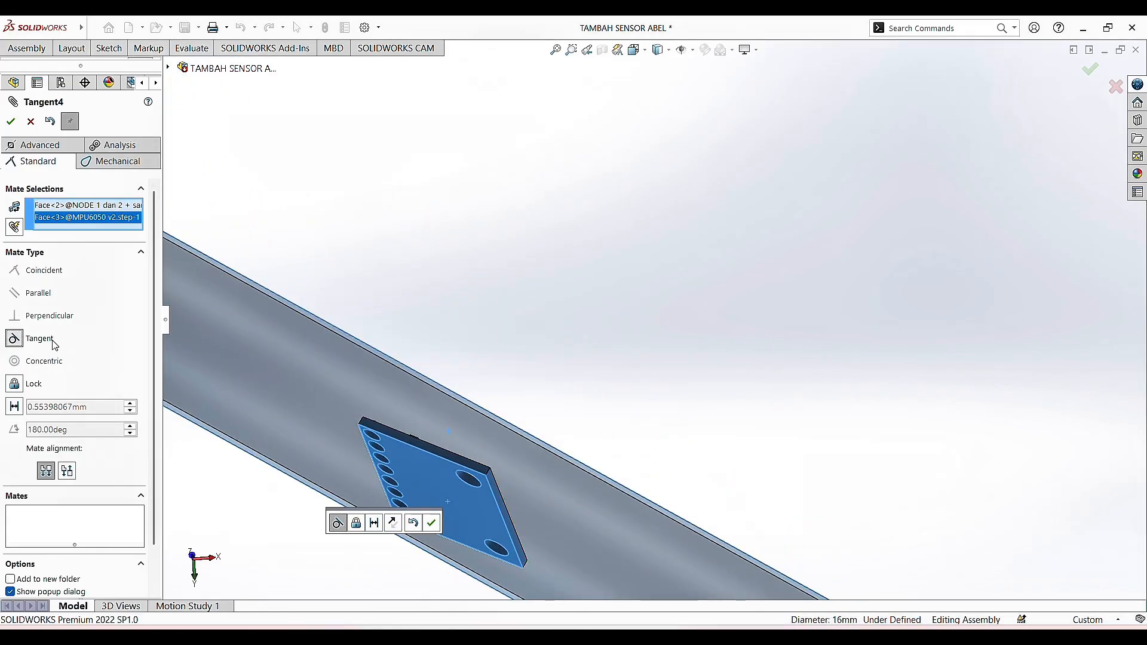
pyautogui.click(10, 121)
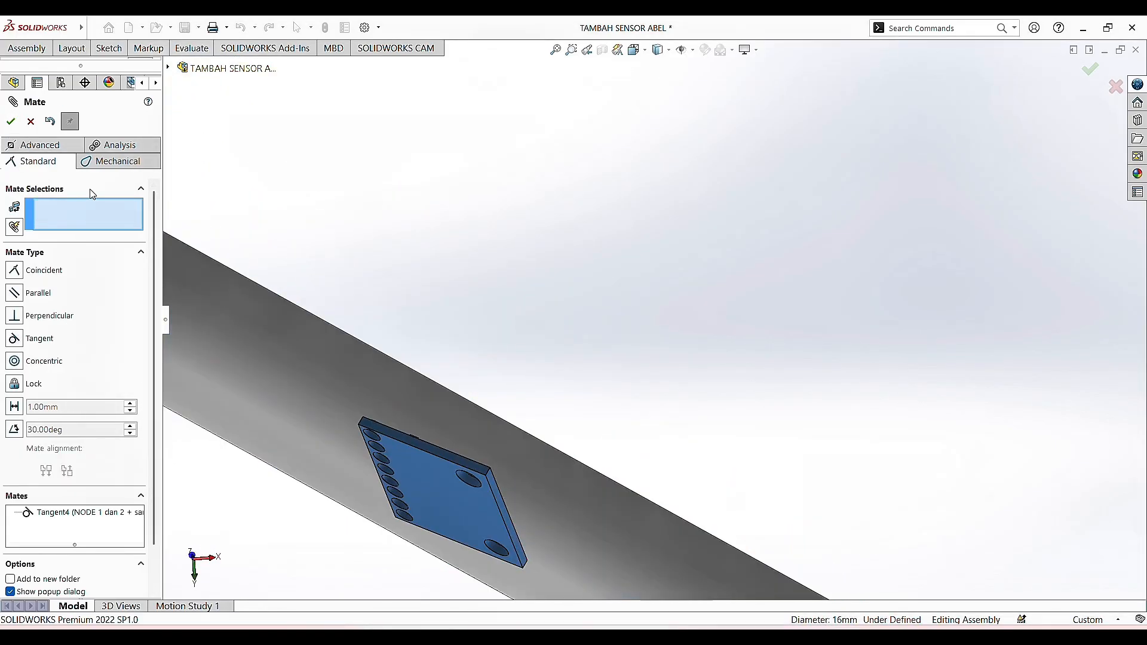
pyautogui.press('space')
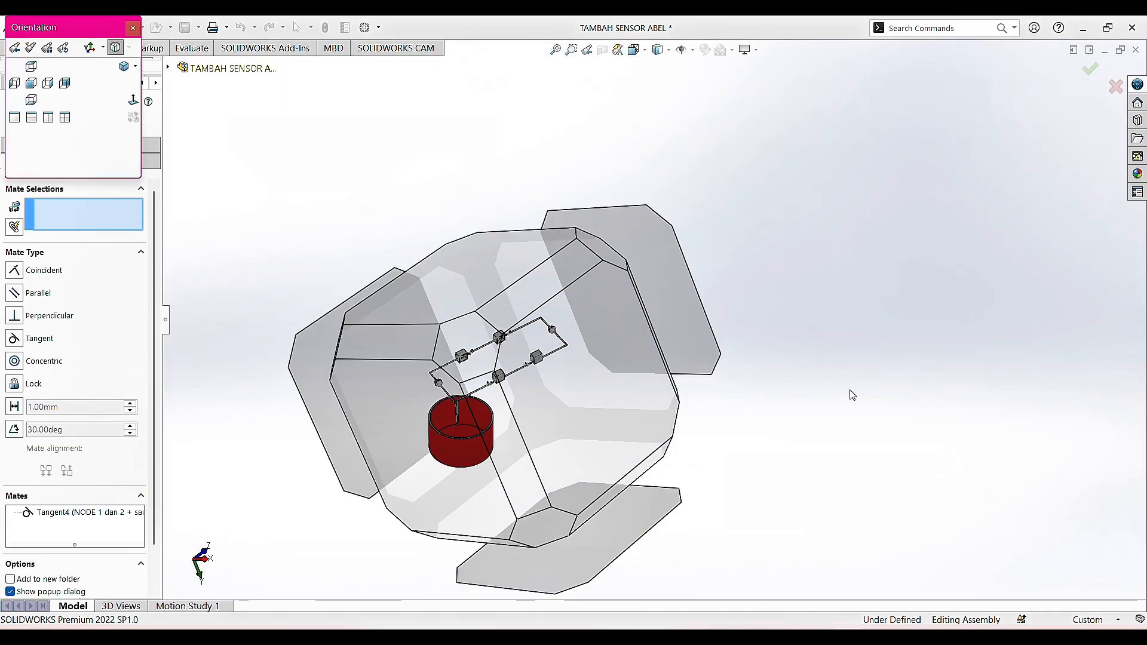
pyautogui.click(850, 394)
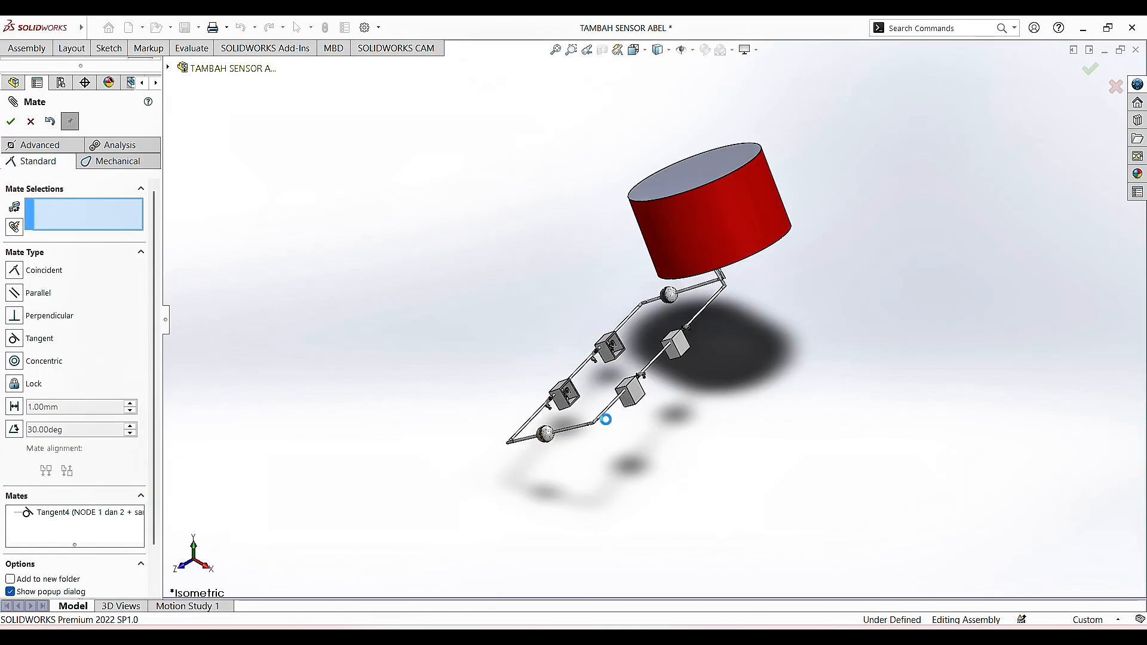
pyautogui.click(11, 124)
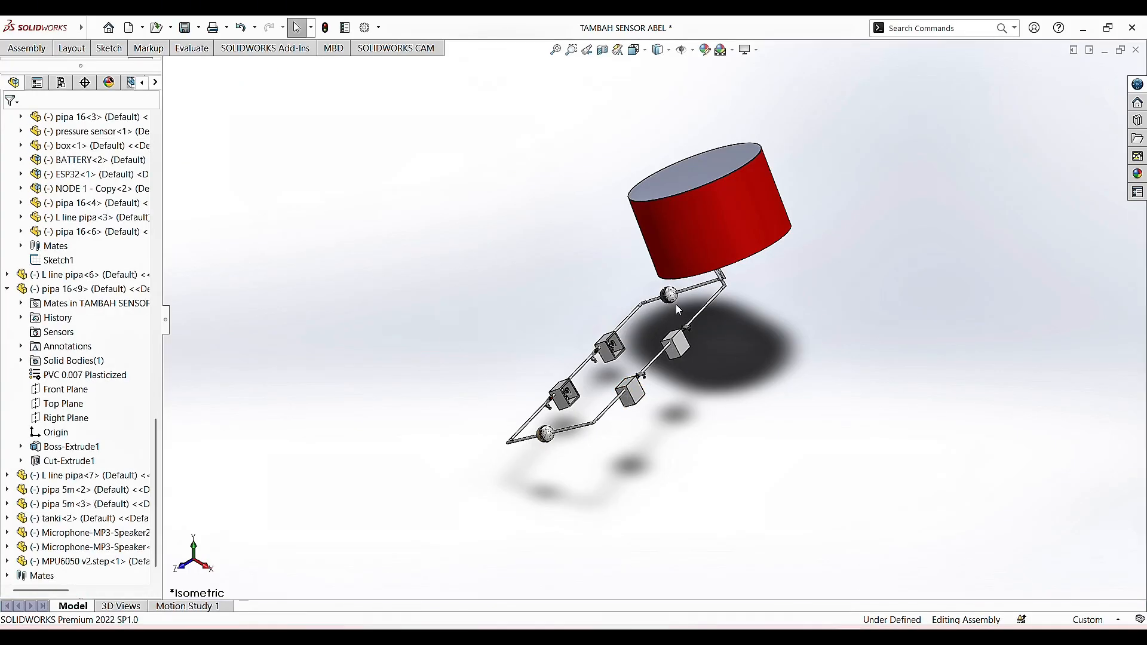
# Step: Examine the microphones, node boxes and pipe runs around the loop to choose a place for another sensor
pyautogui.scroll(-5, 669, 309)
pyautogui.scroll(-6, 674, 306)
pyautogui.moveTo(674, 306); pyautogui.dragTo(745, 325, button='middle')
pyautogui.scroll(9, 745, 324)
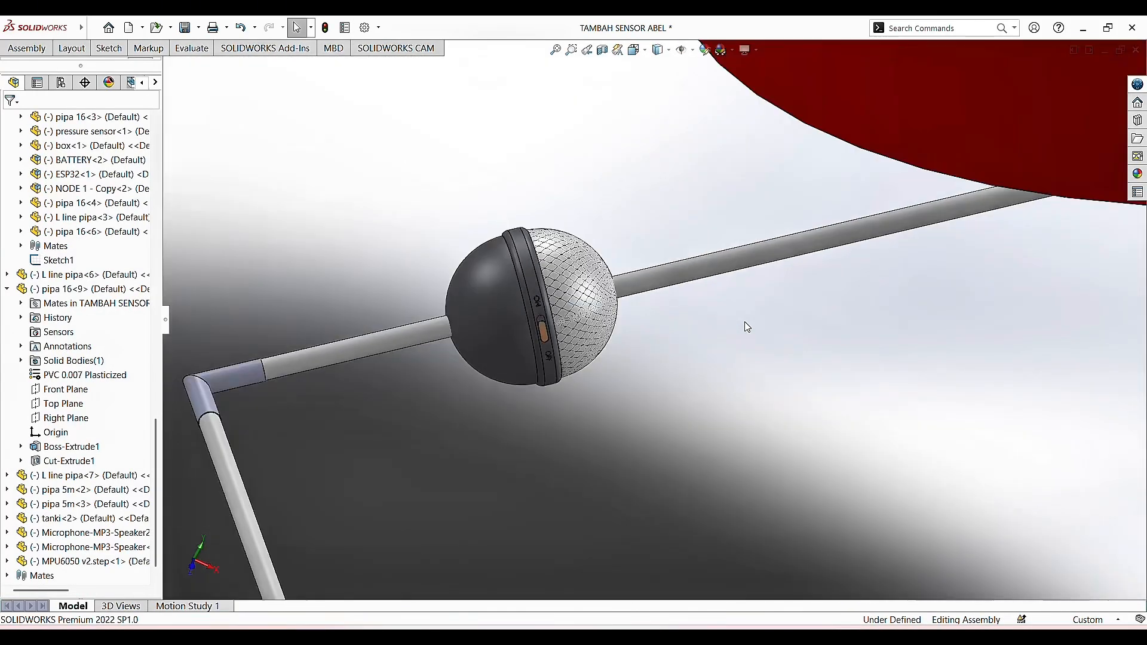
pyautogui.scroll(-7, 878, 466)
pyautogui.scroll(6, 568, 567)
pyautogui.scroll(-5, 598, 519)
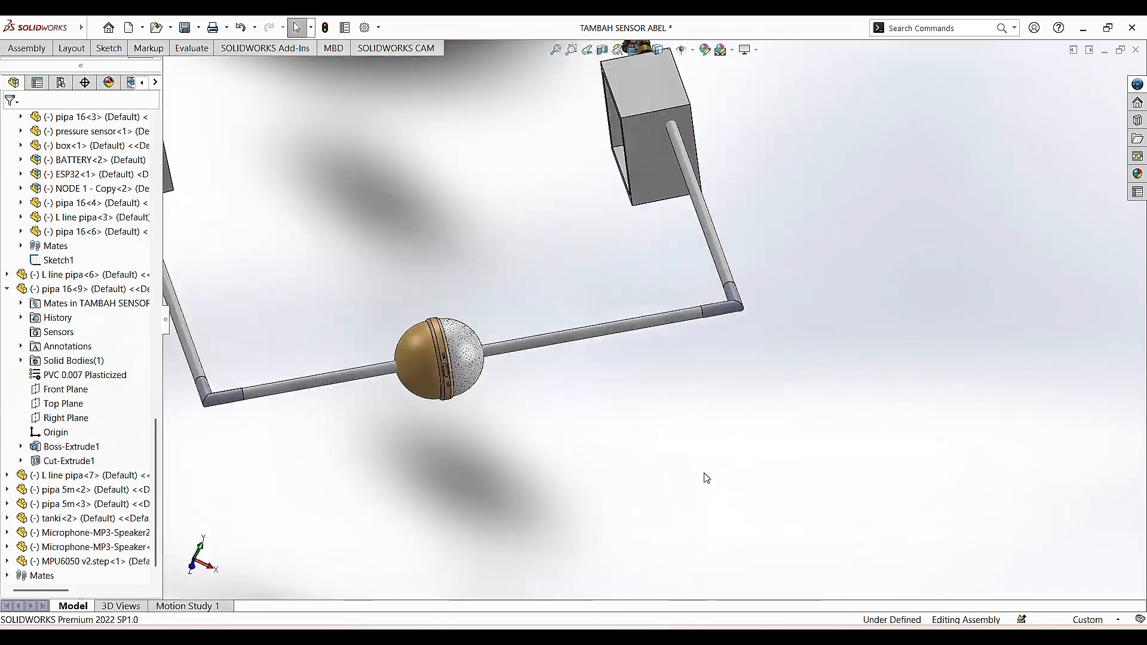
pyautogui.scroll(7, 504, 413)
pyautogui.scroll(-5, 486, 143)
pyautogui.scroll(5, 717, 116)
pyautogui.scroll(-4, 717, 236)
pyautogui.scroll(2, 711, 262)
pyautogui.scroll(6, 712, 263)
pyautogui.scroll(-5, 684, 379)
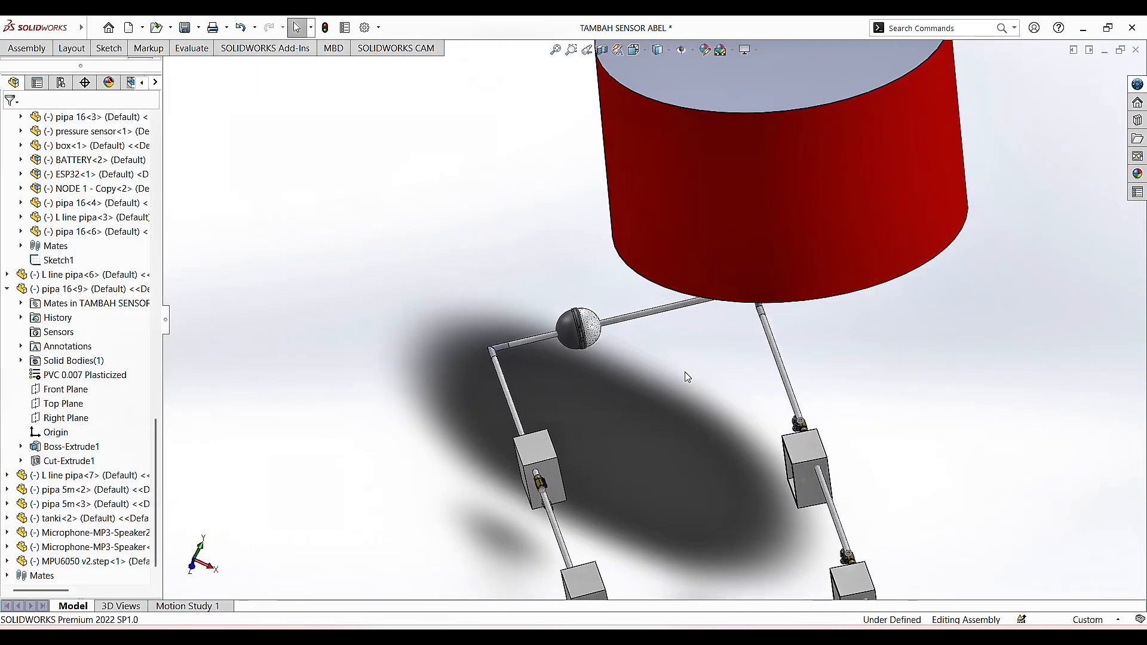
pyautogui.scroll(3, 679, 386)
pyautogui.scroll(-3, 679, 388)
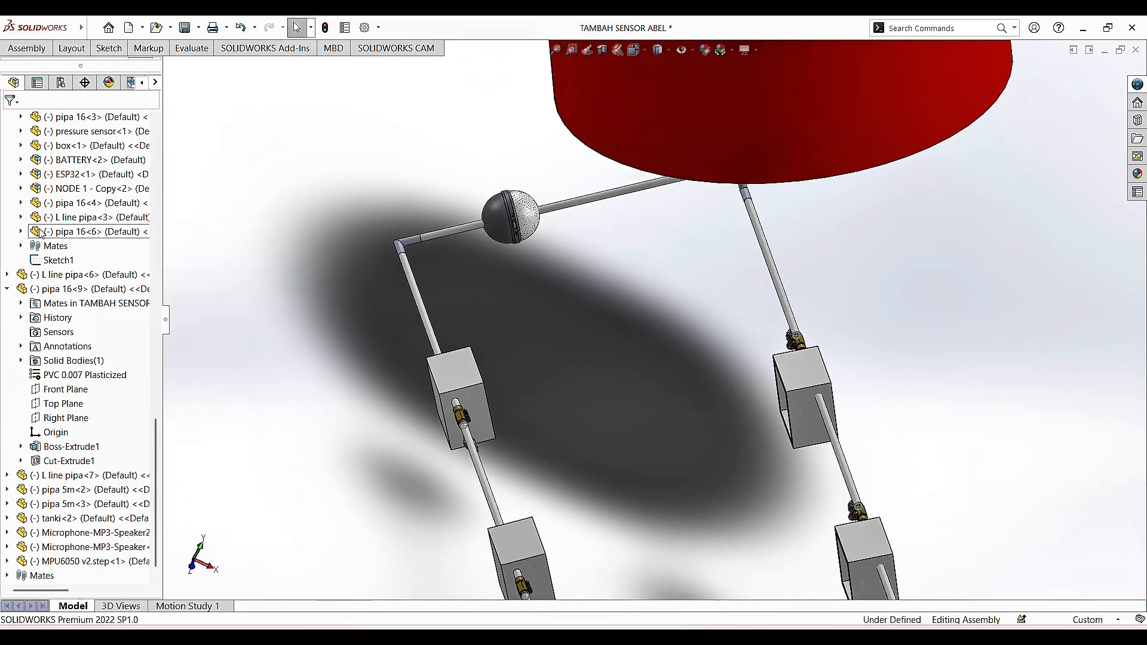
# Step: Insert a second MPU6050 v2.step component on the pipe between the microphone and the red tank
pyautogui.click(26, 48)
pyautogui.click(67, 69)
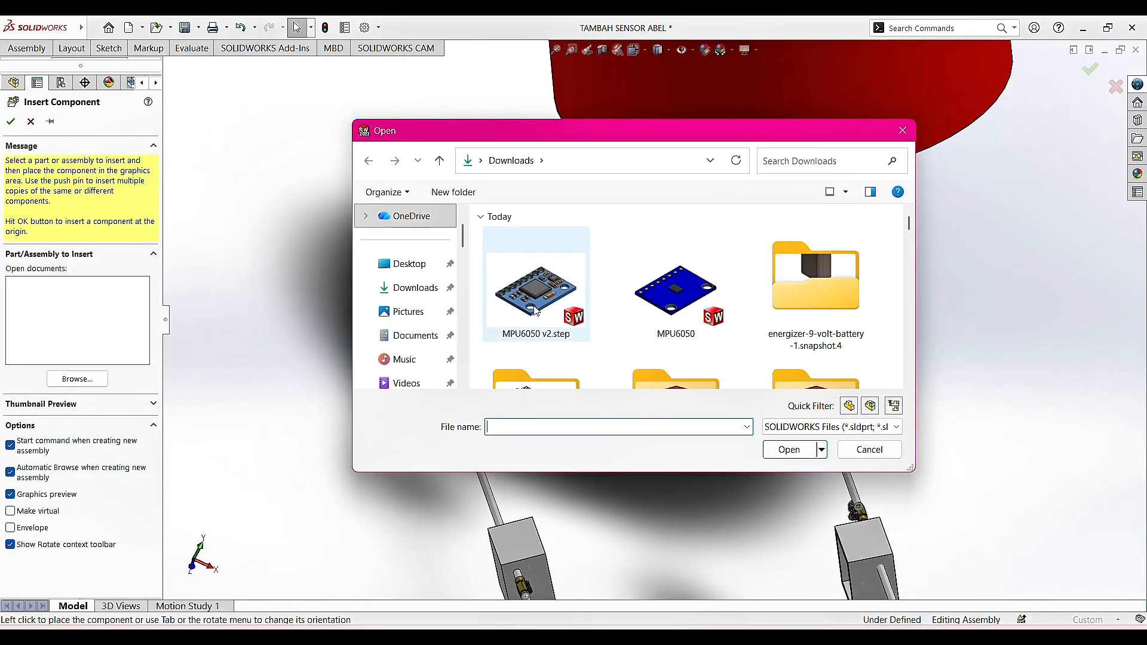
pyautogui.doubleClick(537, 308)
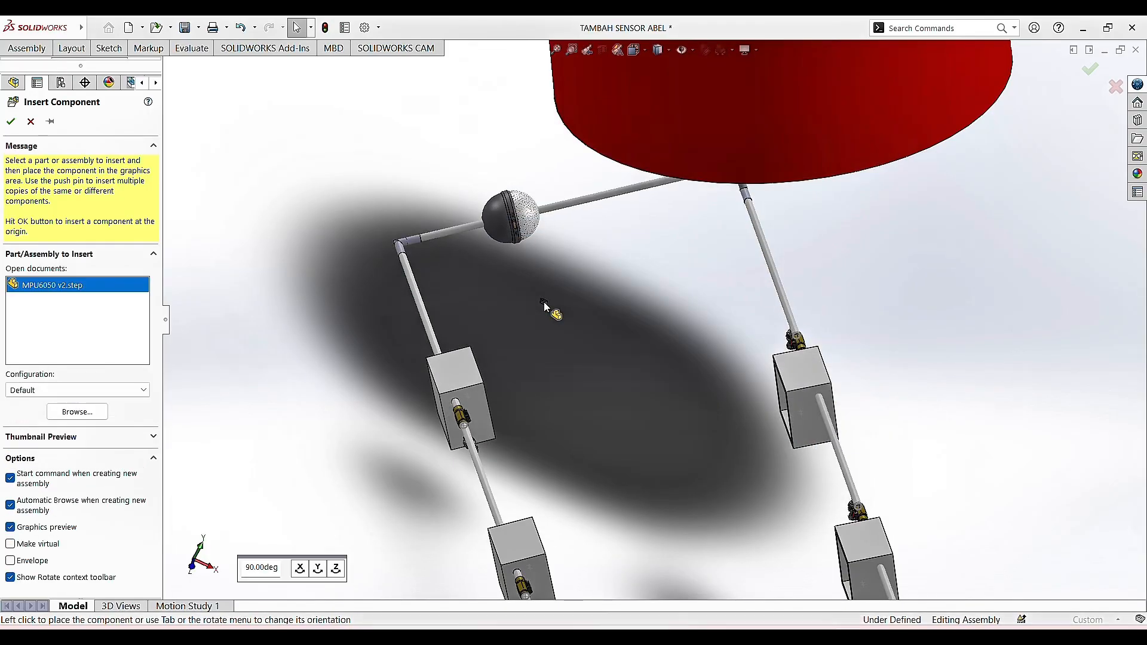
pyautogui.scroll(2, 557, 275)
pyautogui.scroll(-6, 657, 262)
pyautogui.scroll(-2, 735, 197)
pyautogui.click(787, 111)
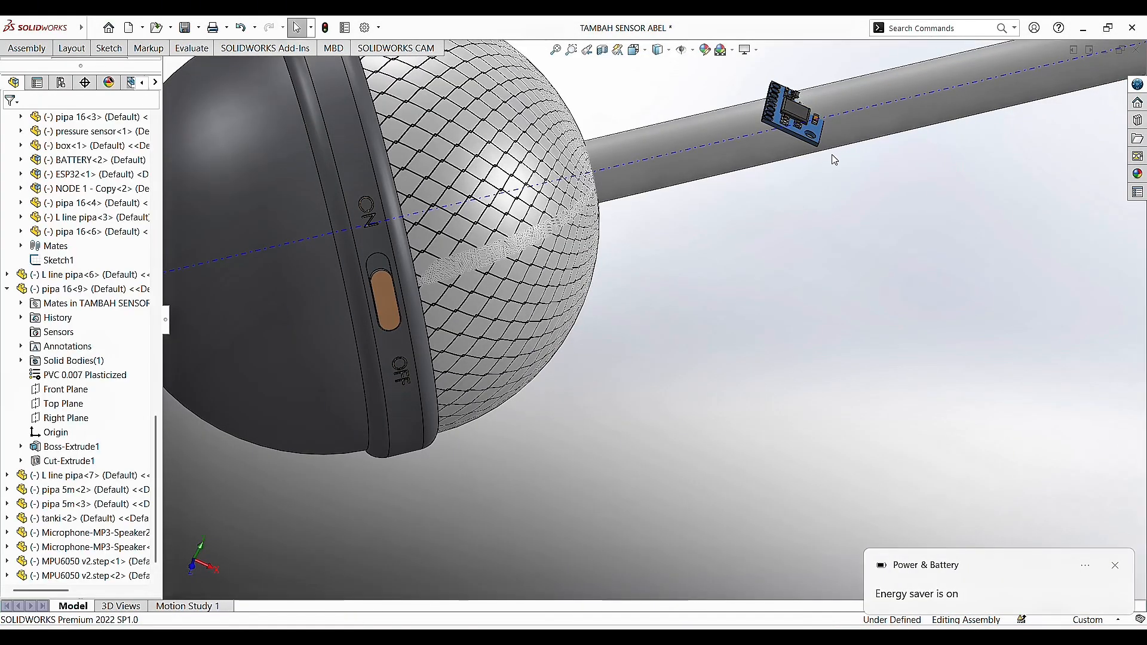
# Step: Add a tangent mate between the flat back face of the second MPU6050 v2 board and the cylindrical face of pipa 16<9>
pyautogui.scroll(5, 821, 221)
pyautogui.scroll(-5, 684, 292)
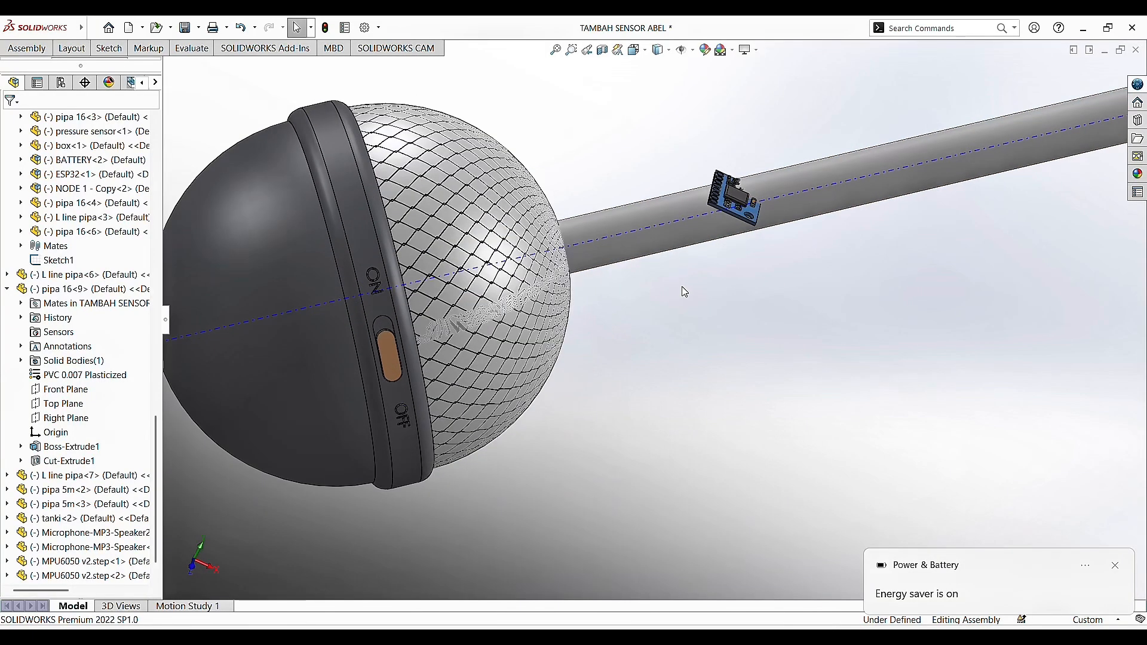
pyautogui.scroll(-6, 744, 251)
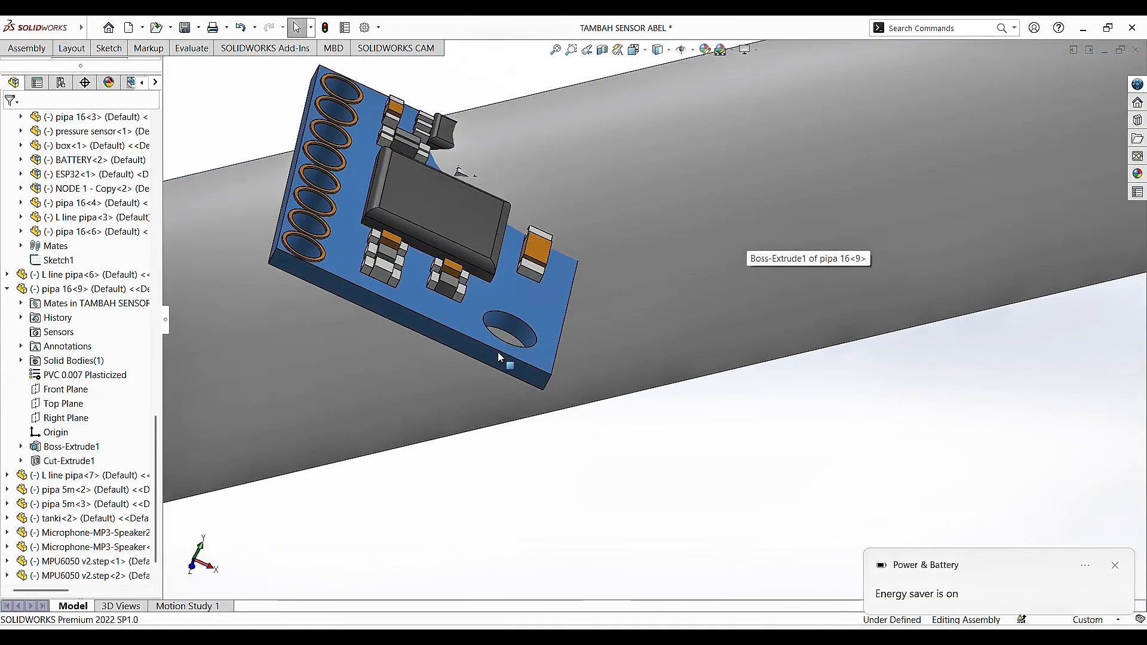
pyautogui.moveTo(517, 378); pyautogui.dragTo(819, 584)
pyautogui.scroll(-3, 679, 532)
pyautogui.scroll(2, 678, 532)
pyautogui.moveTo(675, 529); pyautogui.dragTo(681, 388, button='middle')
pyautogui.click(26, 48)
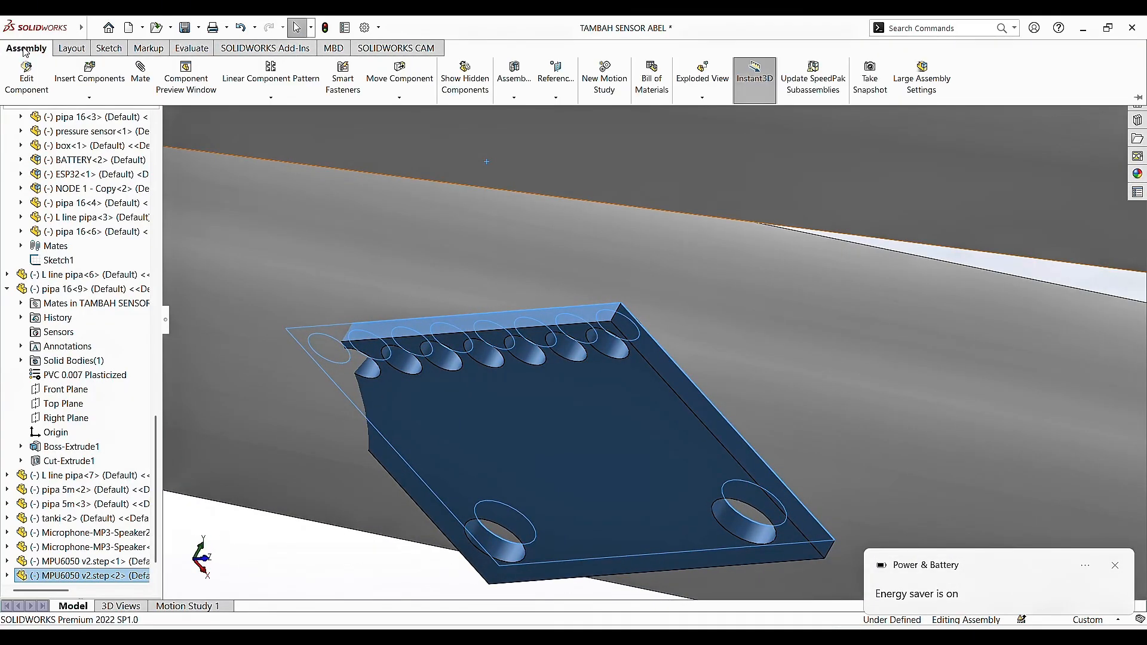
pyautogui.click(149, 85)
pyautogui.click(572, 423)
pyautogui.scroll(5, 562, 397)
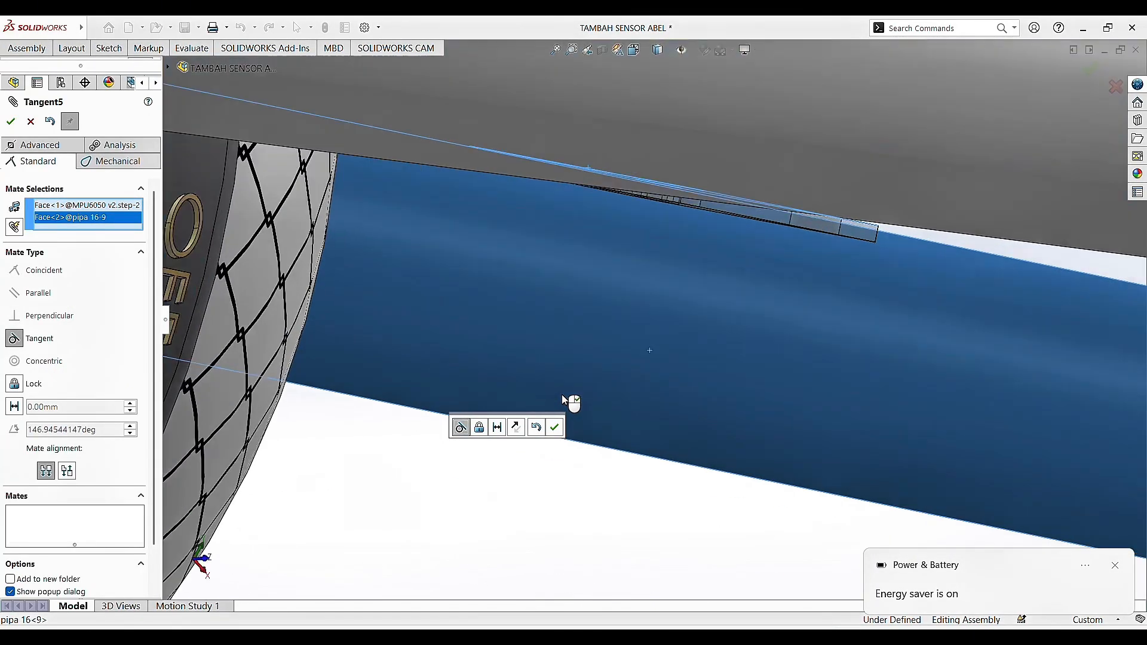
pyautogui.moveTo(546, 329); pyautogui.dragTo(571, 331, button='middle')
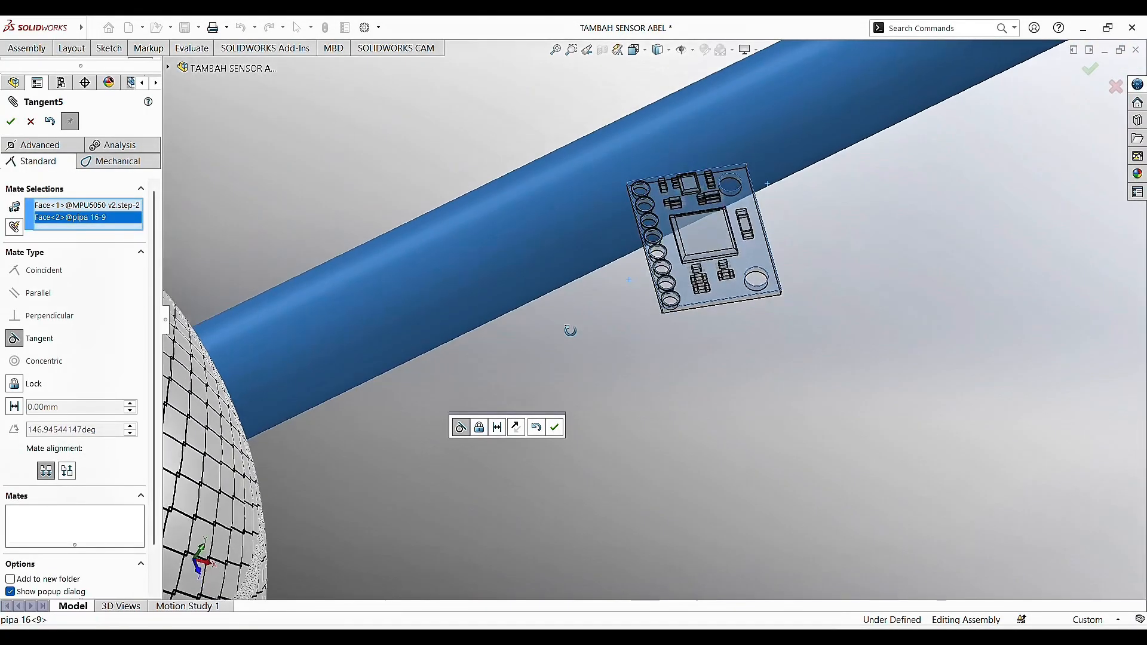
pyautogui.click(554, 214)
pyautogui.click(494, 229)
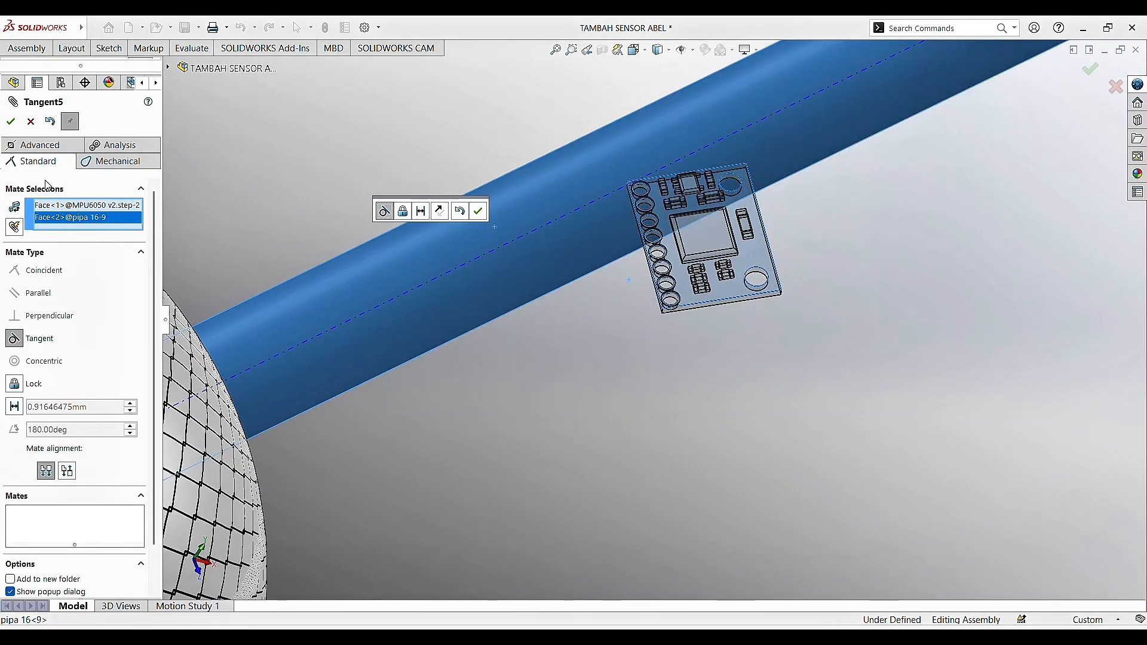
pyautogui.click(11, 122)
# Step: Reposition the second MPU6050 v2 board so it sits across the pipe's surface near the microphone
pyautogui.moveTo(742, 254); pyautogui.dragTo(611, 214)
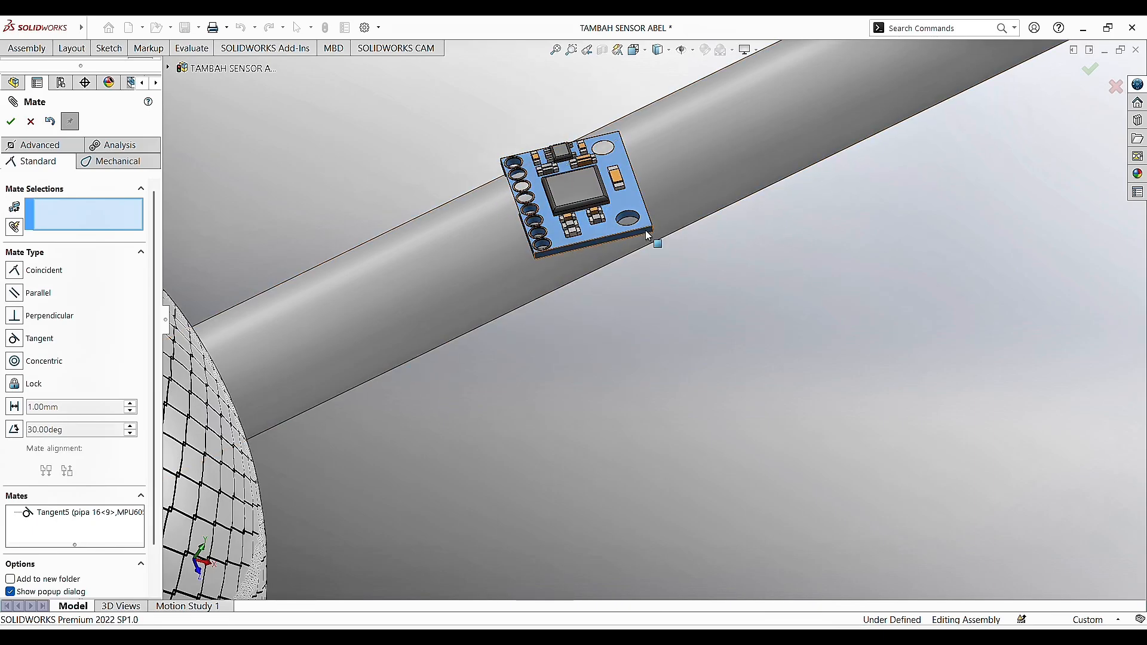
pyautogui.moveTo(571, 240); pyautogui.dragTo(594, 233)
pyautogui.scroll(1, 598, 227)
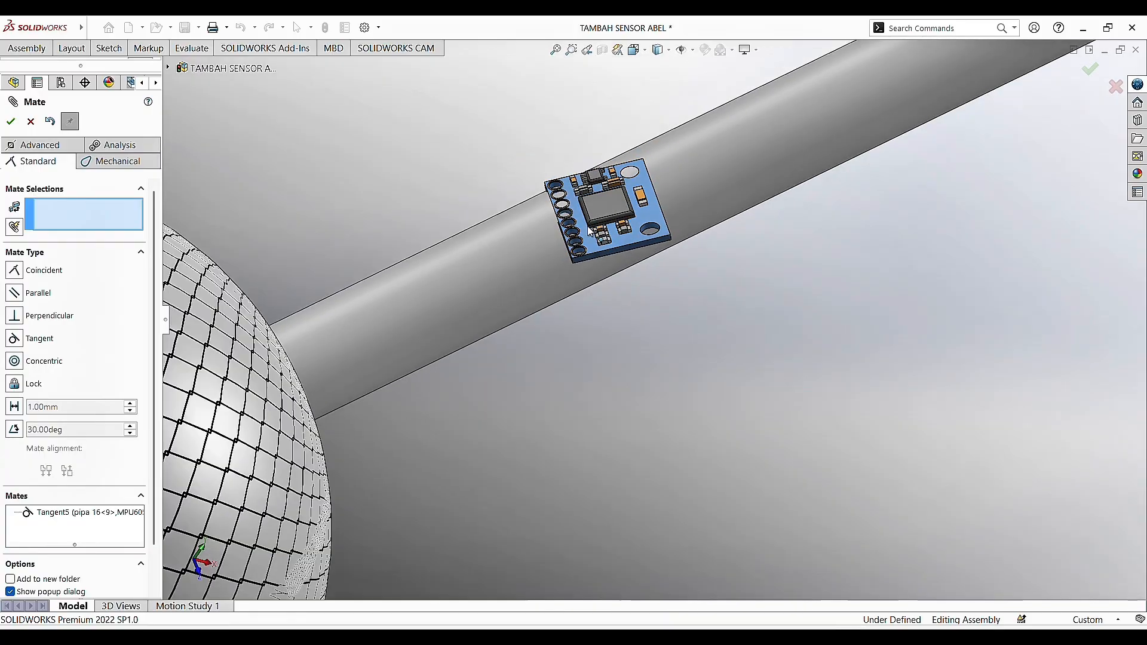
pyautogui.scroll(-5, 573, 191)
pyautogui.moveTo(745, 276); pyautogui.dragTo(831, 266)
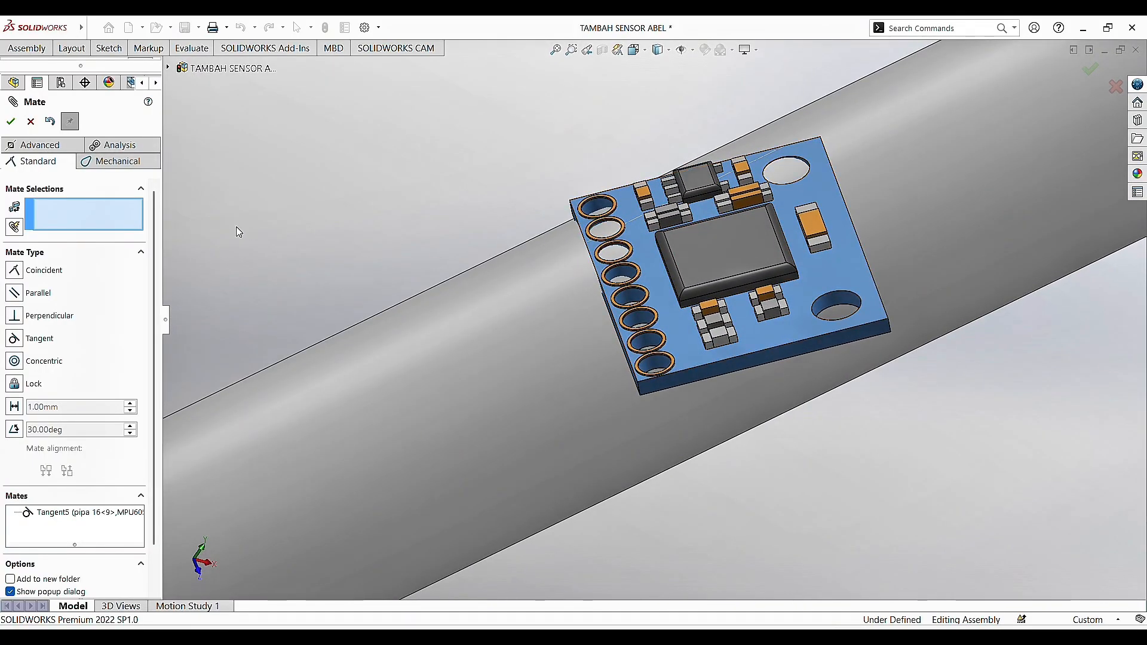
# Step: Add a lock mate between the second MPU6050 v2 board and pipa 16<9>
pyautogui.click(40, 391)
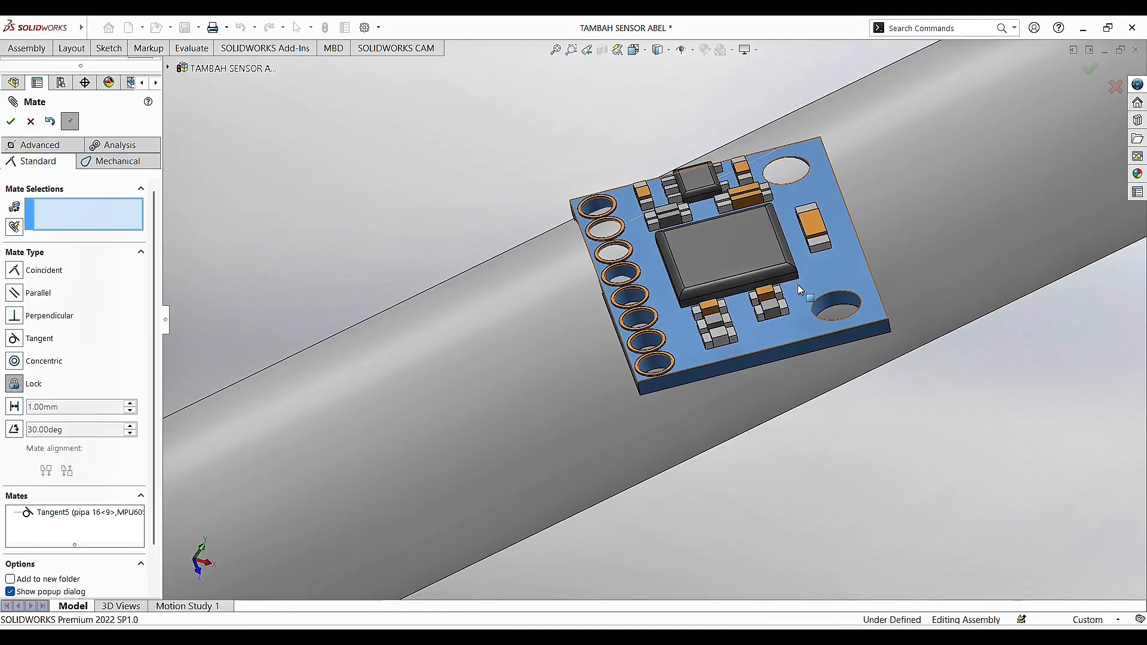
pyautogui.click(823, 267)
pyautogui.click(574, 387)
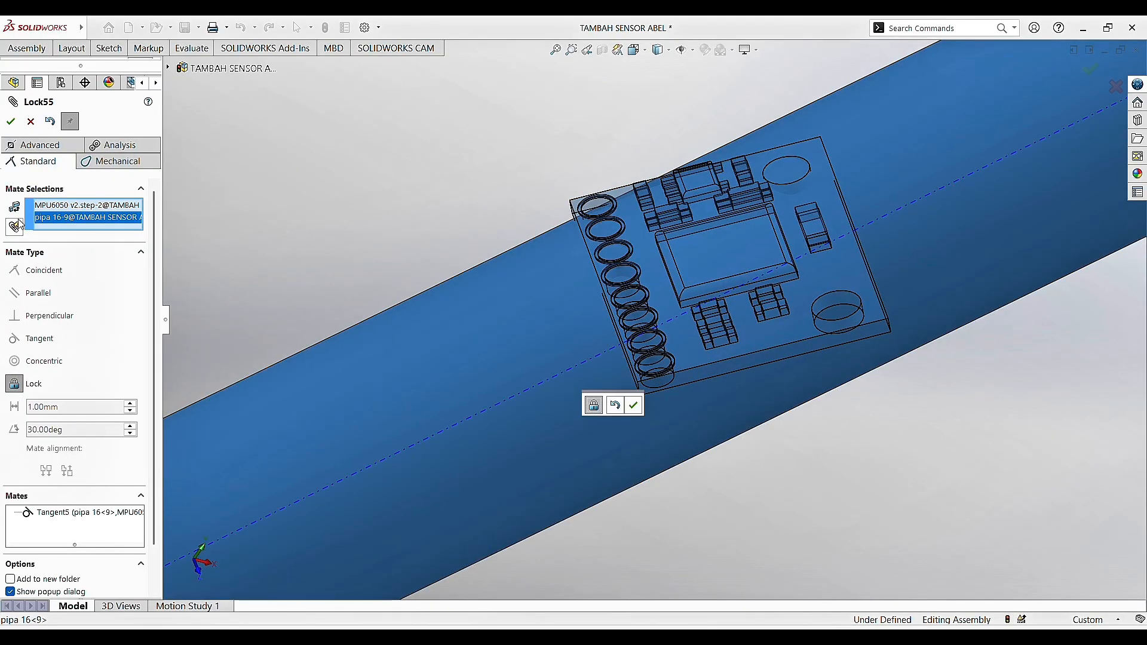
pyautogui.click(11, 121)
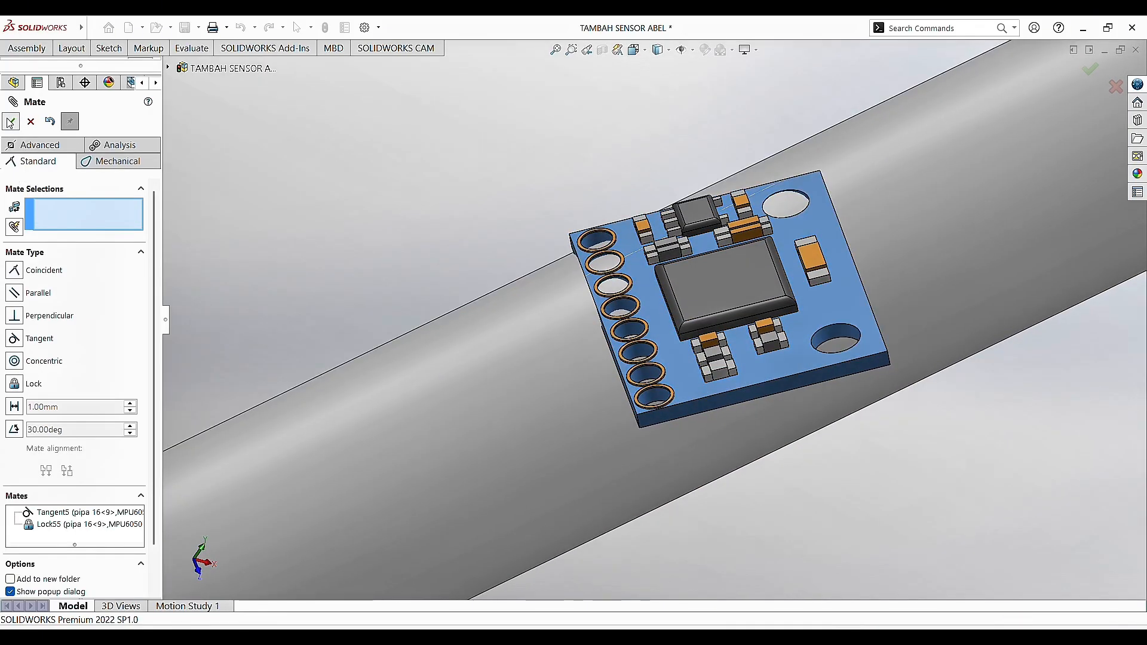
pyautogui.click(9, 121)
pyautogui.scroll(-5, 455, 214)
pyautogui.scroll(8, 678, 330)
pyautogui.scroll(5, 677, 330)
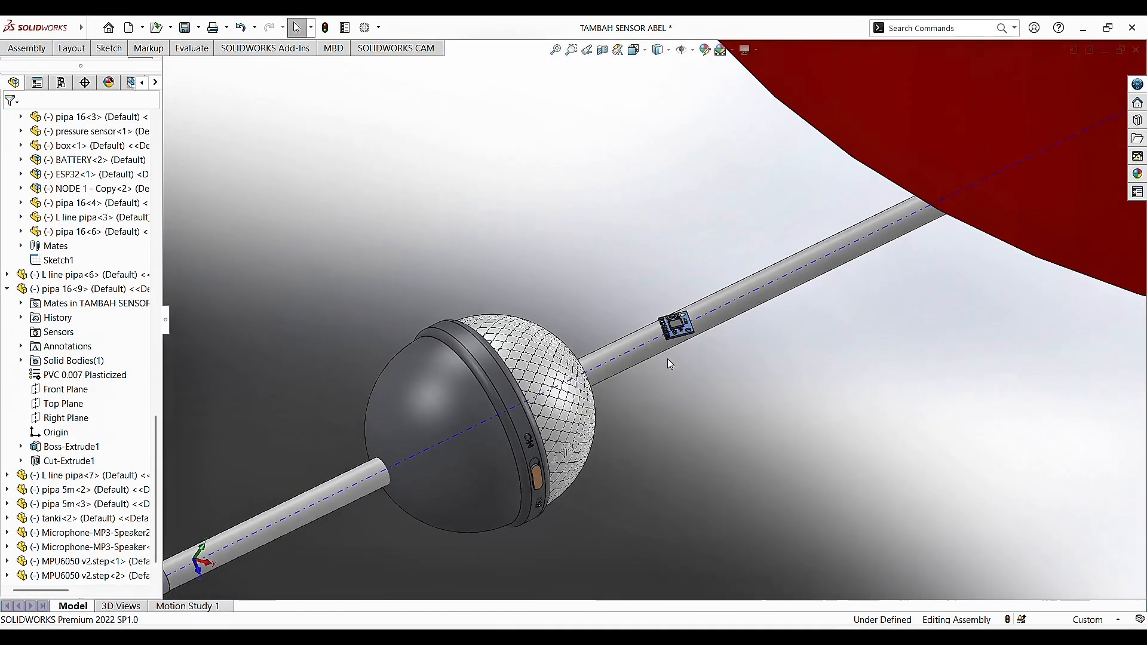
# Step: Delete the MPU6050 v2 board on the pipe beside the gold microphone
pyautogui.scroll(-4, 668, 358)
pyautogui.scroll(8, 697, 389)
pyautogui.scroll(-15, 856, 494)
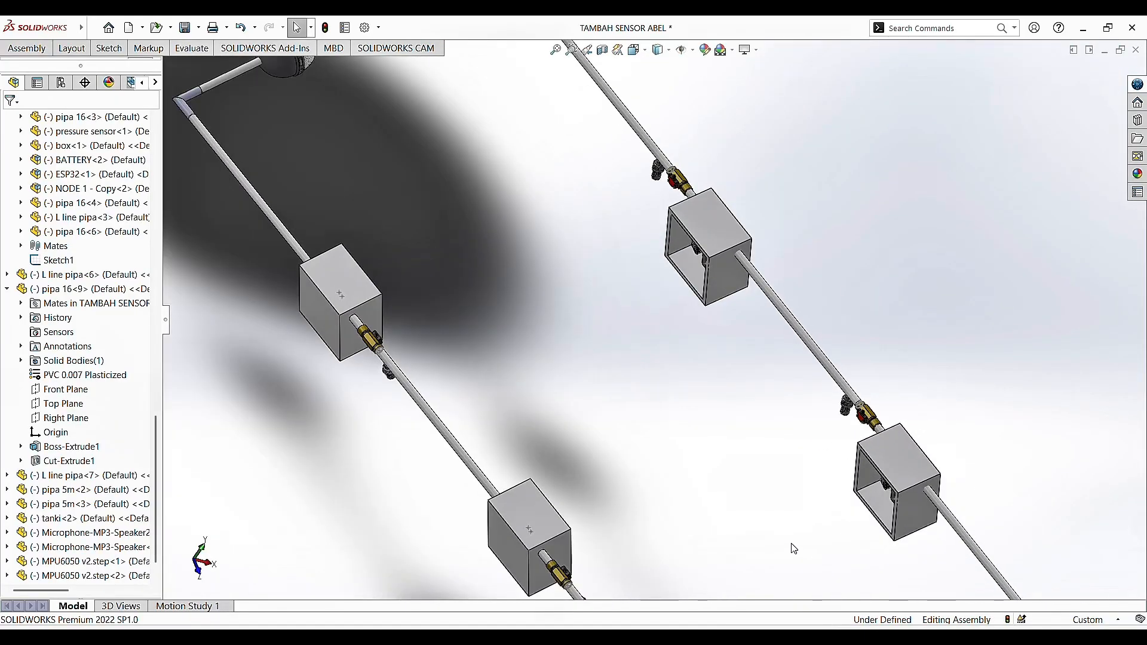
pyautogui.click(772, 266)
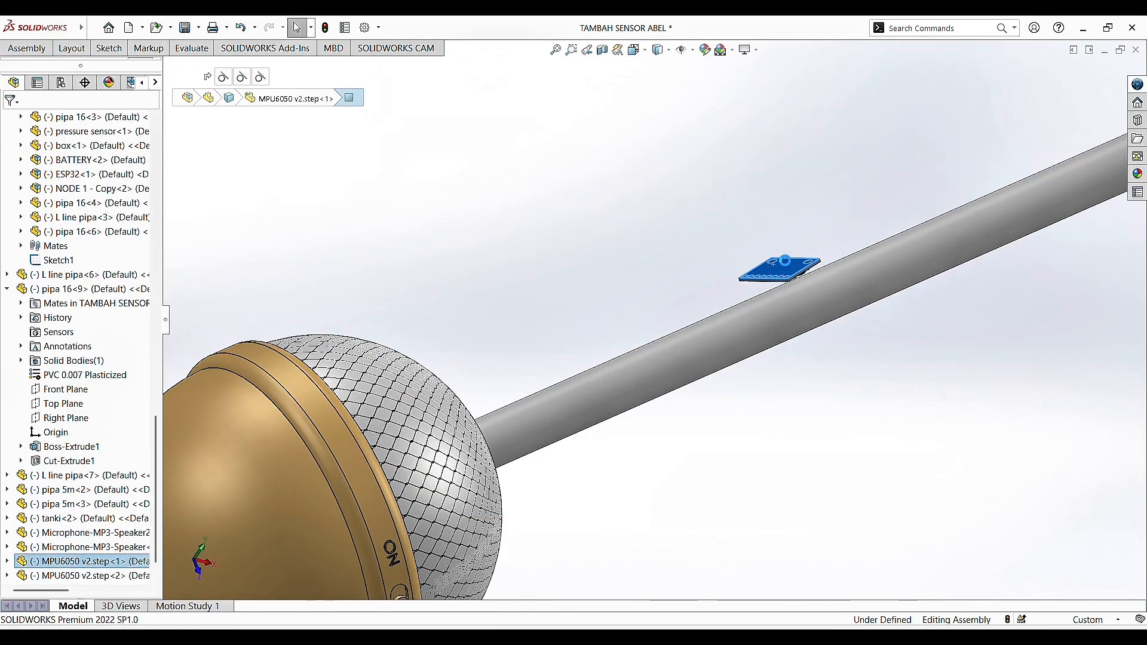
pyautogui.press('Delete')
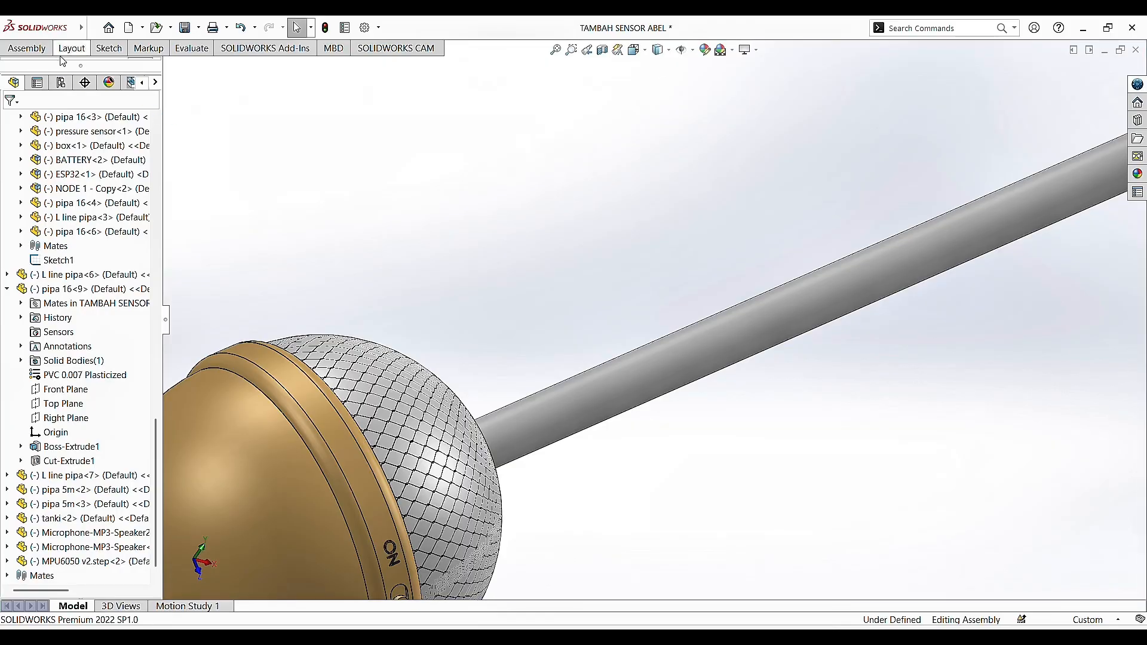
# Step: Insert an MPU6050 v2.step component on pipa 16<6> beside the gold microphone
pyautogui.click(94, 87)
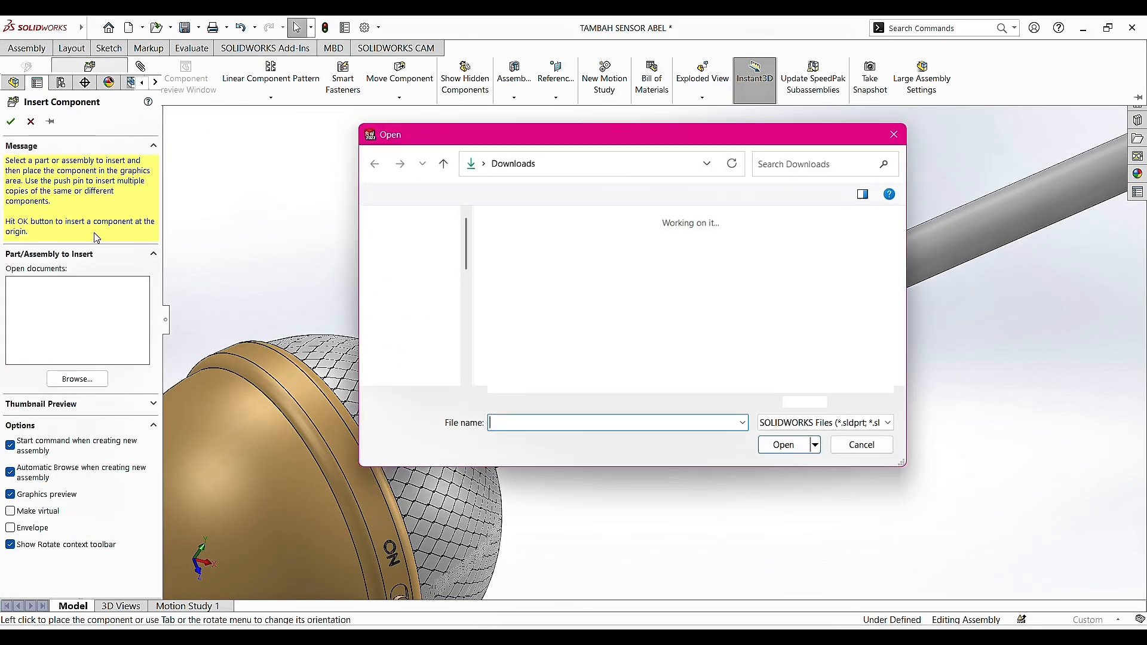
pyautogui.doubleClick(540, 296)
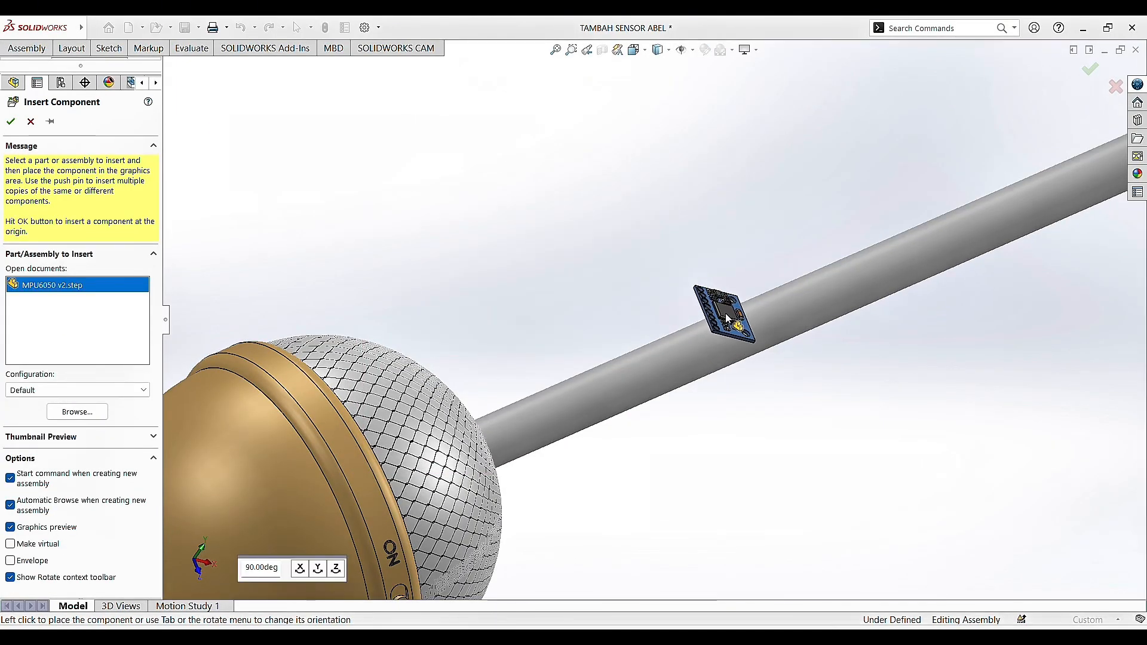
pyautogui.click(735, 342)
pyautogui.scroll(-10, 719, 346)
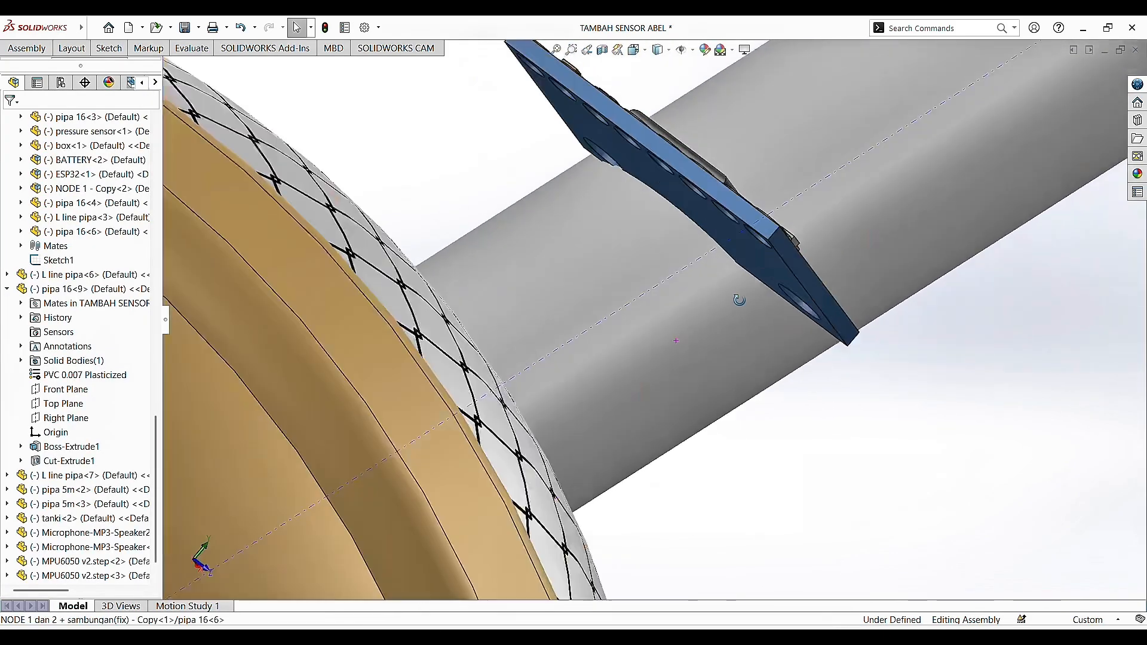
pyautogui.scroll(8, 730, 296)
pyautogui.scroll(-2, 948, 245)
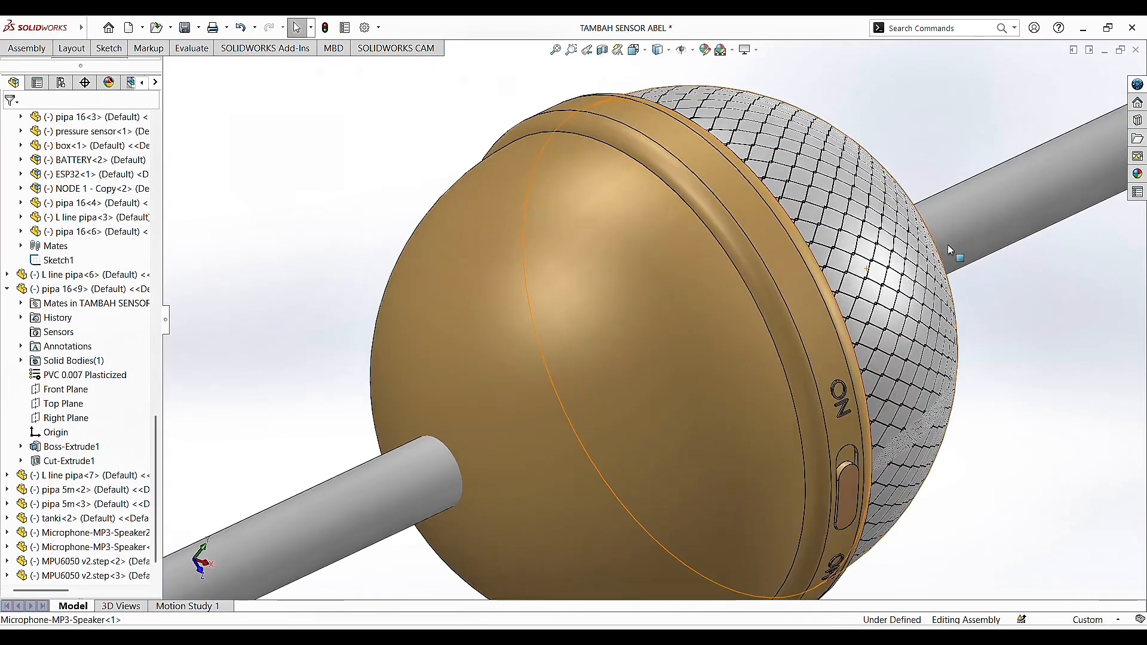
pyautogui.scroll(3, 949, 250)
pyautogui.scroll(-3, 640, 345)
pyautogui.scroll(3, 830, 245)
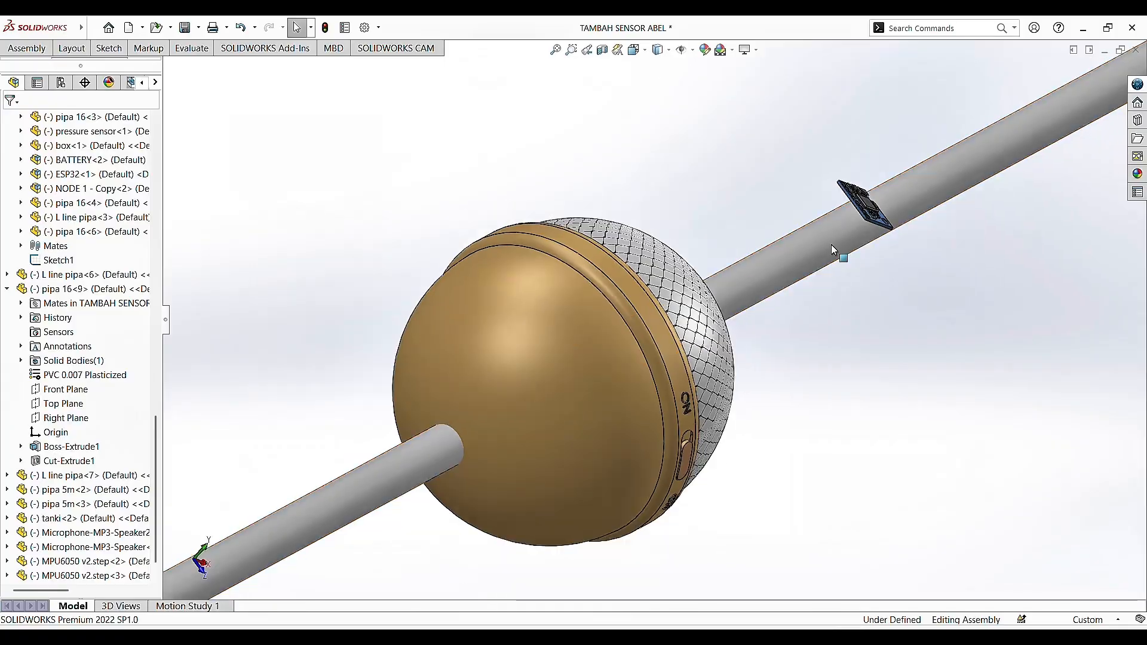
pyautogui.scroll(-6, 831, 245)
pyautogui.scroll(2, 860, 193)
pyautogui.scroll(-4, 860, 192)
pyautogui.moveTo(577, 378); pyautogui.dragTo(713, 360)
pyautogui.moveTo(713, 360); pyautogui.dragTo(704, 426, button='middle')
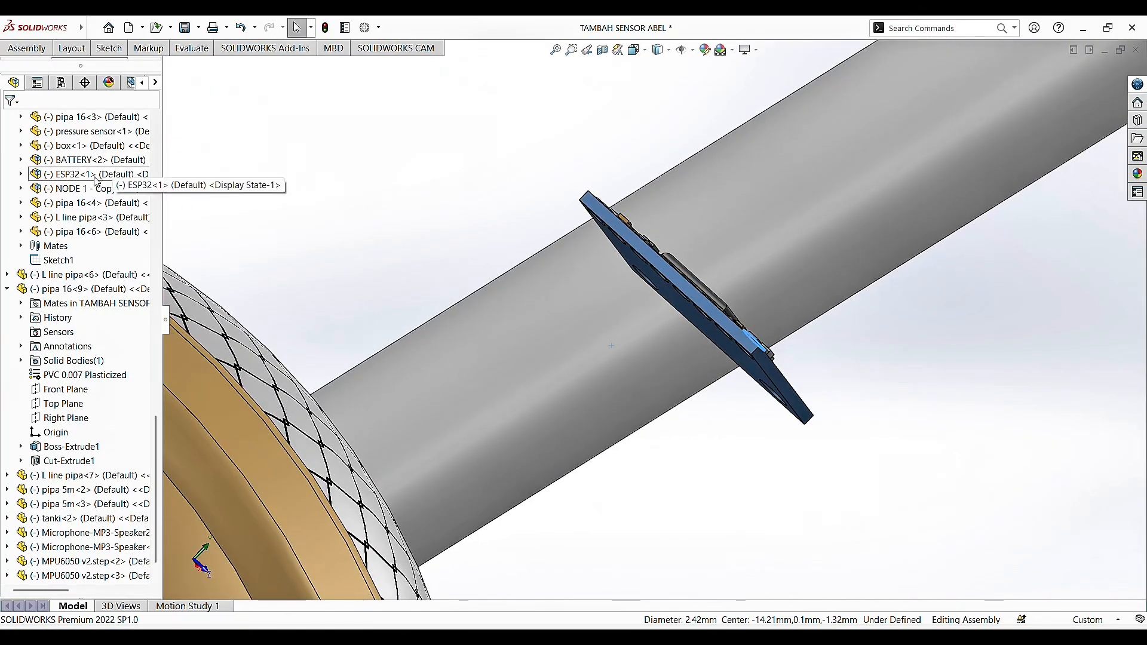
pyautogui.click(29, 48)
pyautogui.click(143, 75)
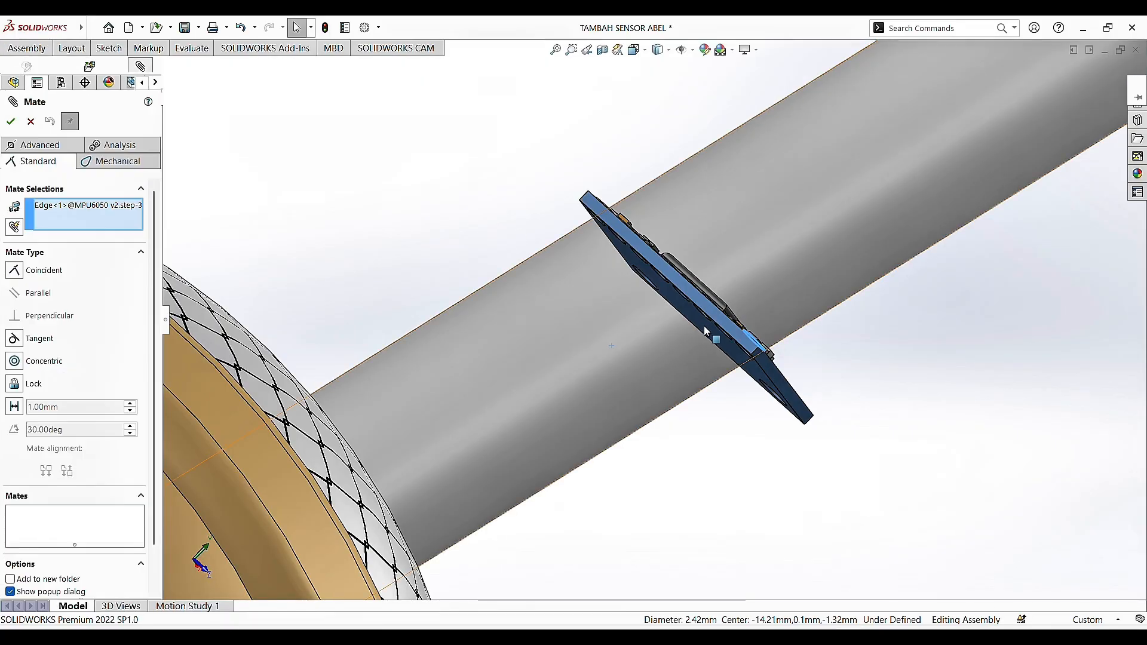
pyautogui.click(715, 316)
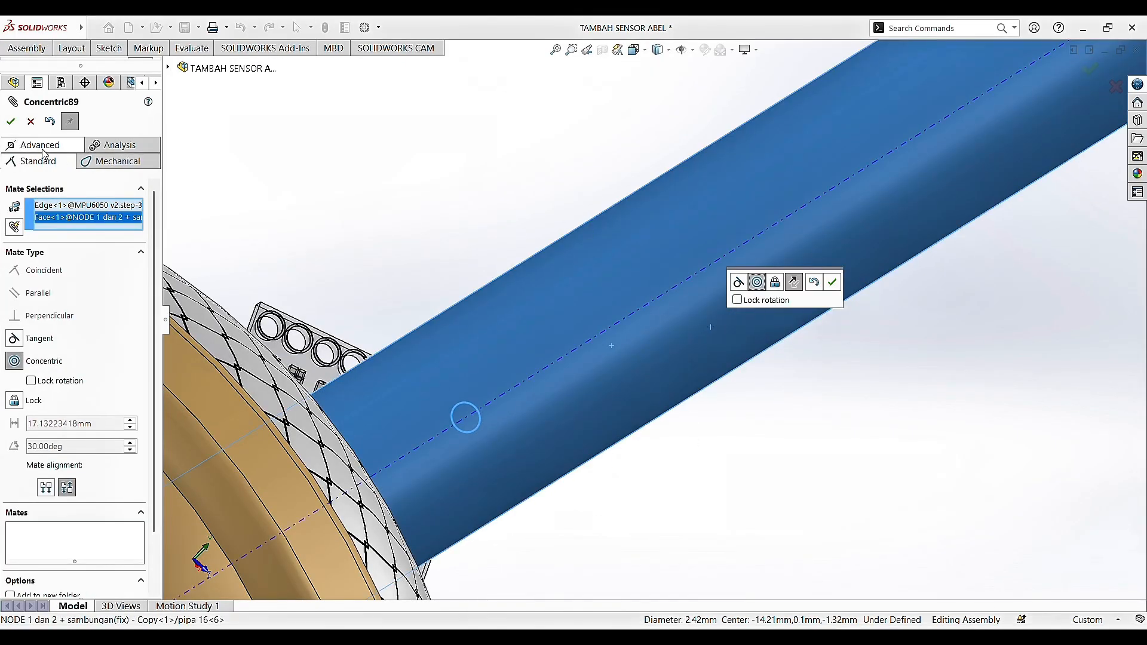
pyautogui.click(31, 122)
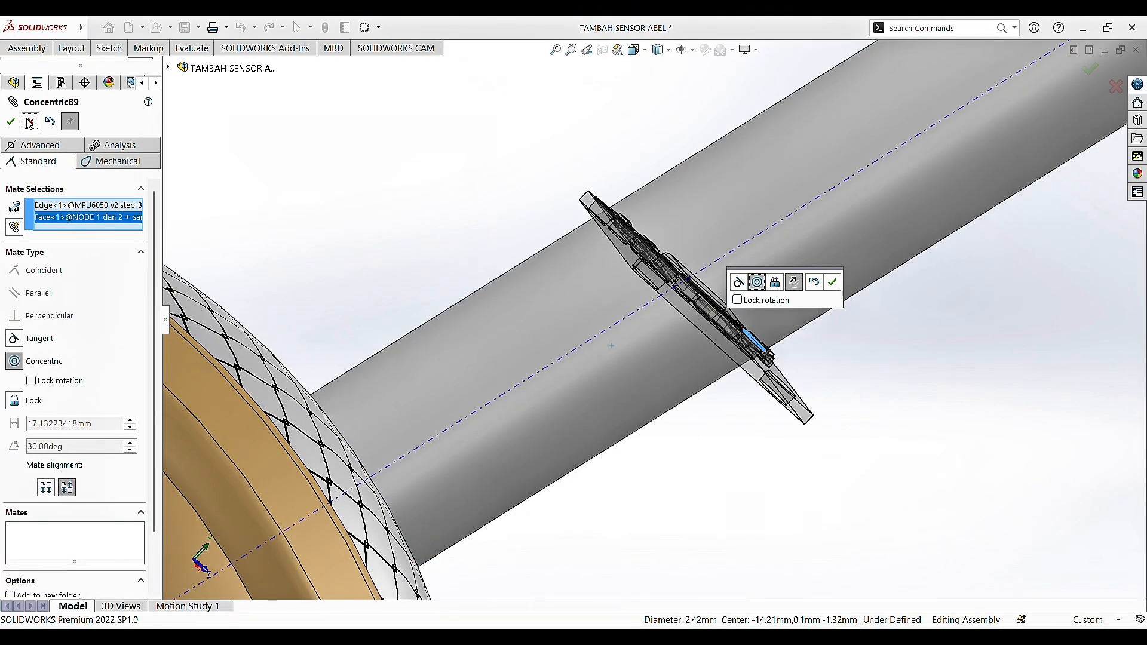
# Step: Add a tangent mate between the new MPU6050 v2 board's flat back face and pipa 16<6>, and pull the board clear of the pipe
pyautogui.click(42, 49)
pyautogui.click(140, 74)
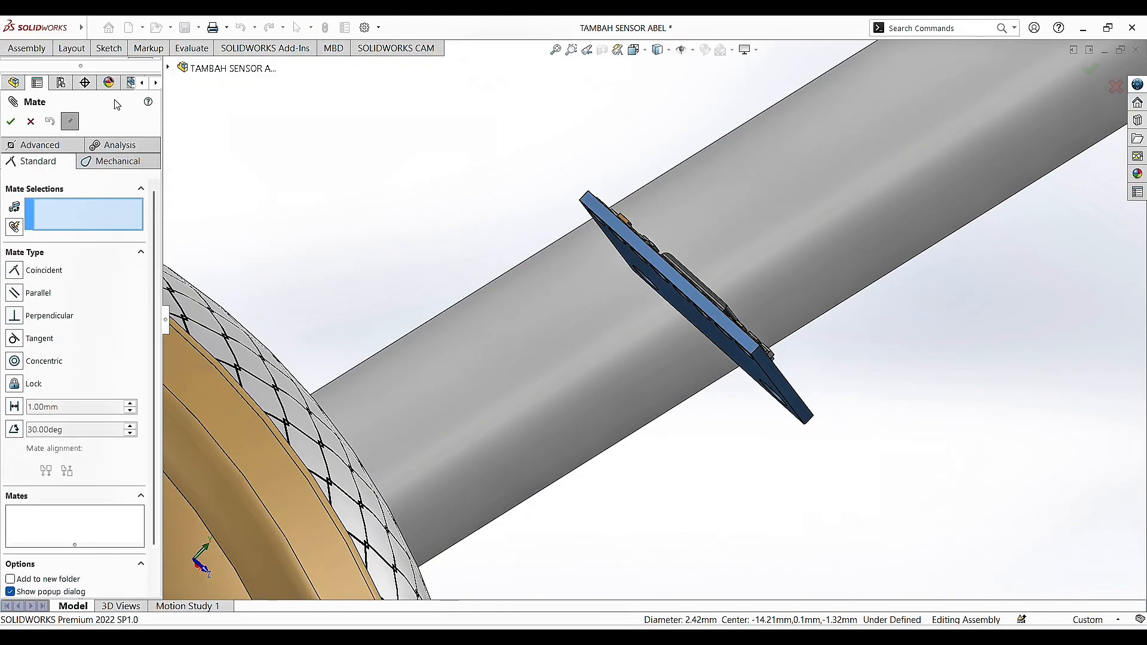
pyautogui.click(724, 343)
pyautogui.click(825, 196)
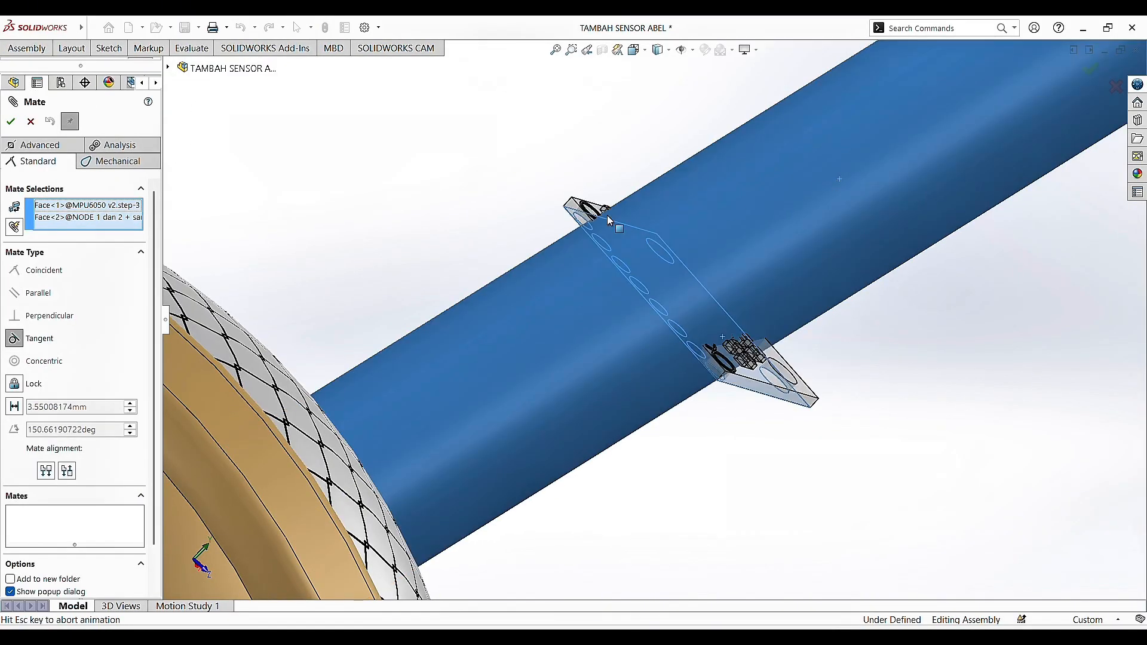
pyautogui.click(10, 123)
pyautogui.moveTo(773, 380); pyautogui.dragTo(529, 367, button='middle')
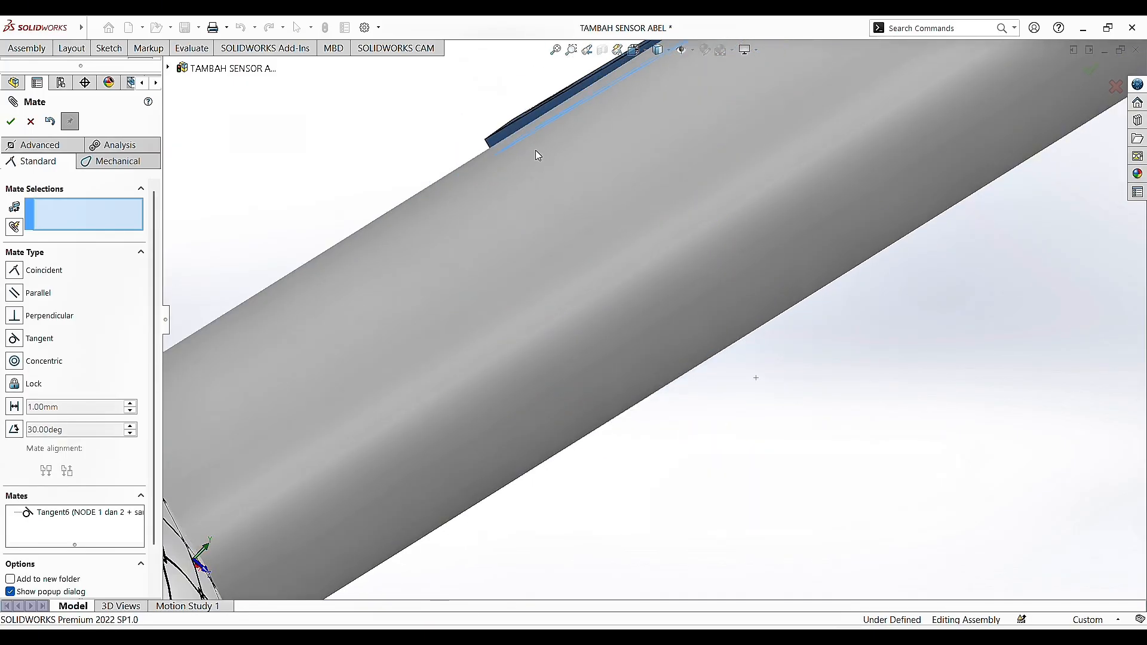
pyautogui.scroll(4, 538, 154)
pyautogui.moveTo(739, 254); pyautogui.dragTo(926, 486)
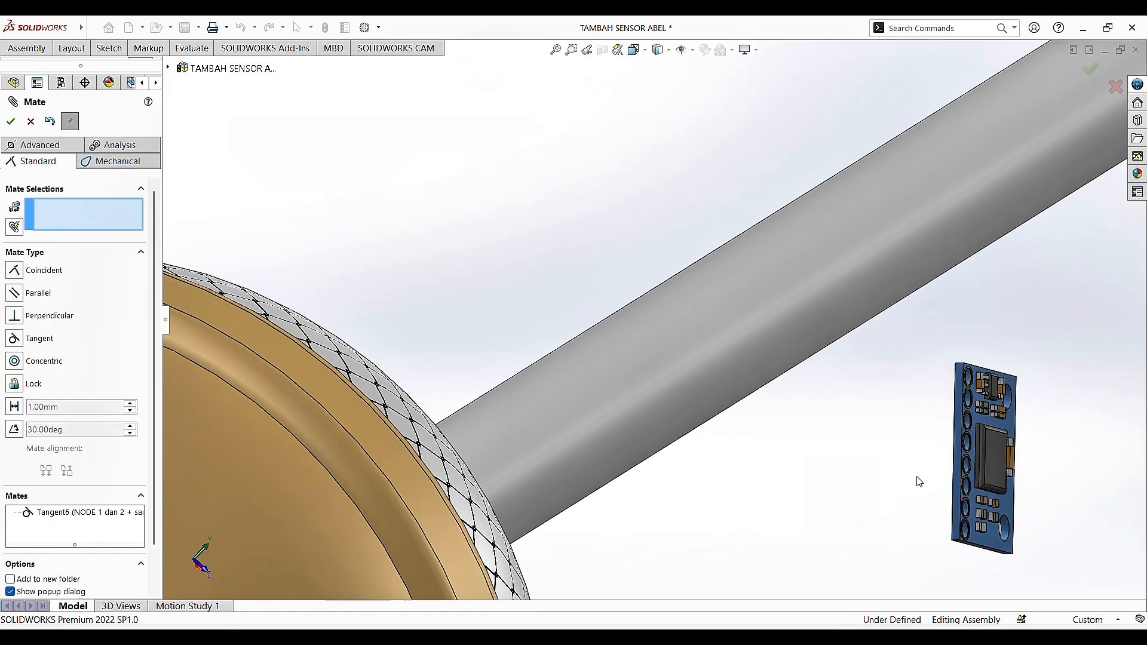
# Step: Add another tangent mate between a face of the MPU6050 v2 board and the cylindrical face of pipa 16<6>
pyautogui.moveTo(918, 481); pyautogui.dragTo(992, 472, button='middle')
pyautogui.click(933, 472)
pyautogui.moveTo(901, 463); pyautogui.dragTo(713, 287, button='middle')
pyautogui.scroll(6, 741, 389)
pyautogui.scroll(5, 872, 340)
pyautogui.scroll(-5, 682, 316)
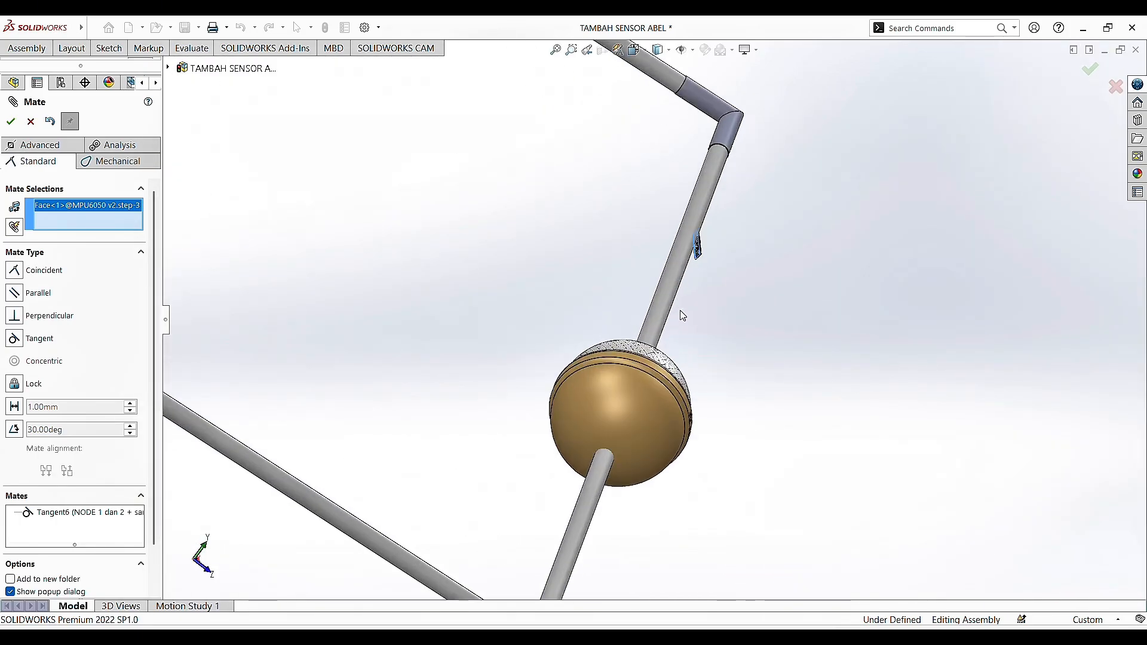
pyautogui.scroll(-3, 682, 315)
pyautogui.click(642, 248)
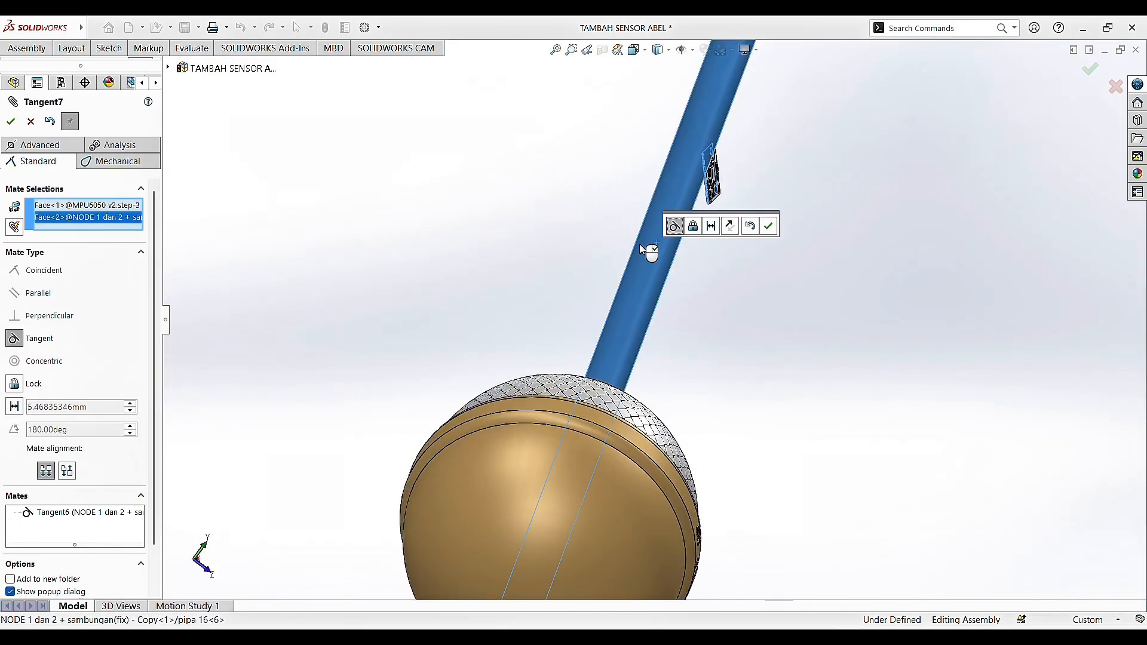
pyautogui.click(16, 129)
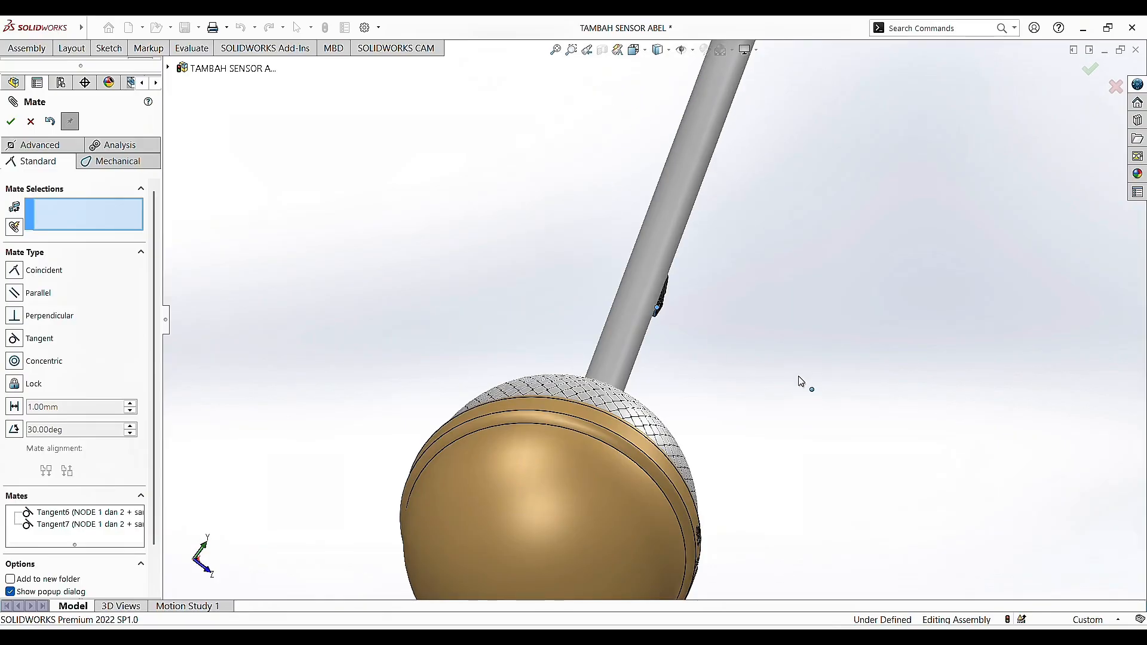
# Step: Check the board's placement from the other side of the pipe and undo the last tangent mate
pyautogui.scroll(-3, 660, 308)
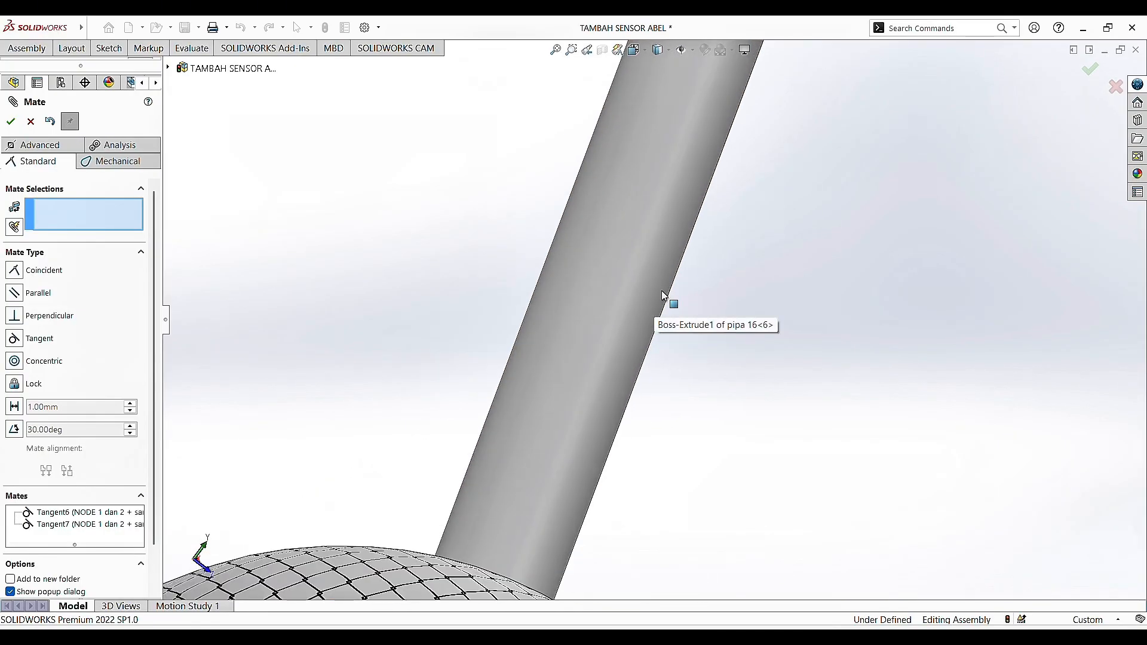
pyautogui.moveTo(540, 359); pyautogui.dragTo(621, 371, button='middle')
pyautogui.scroll(-3, 686, 387)
pyautogui.scroll(6, 734, 387)
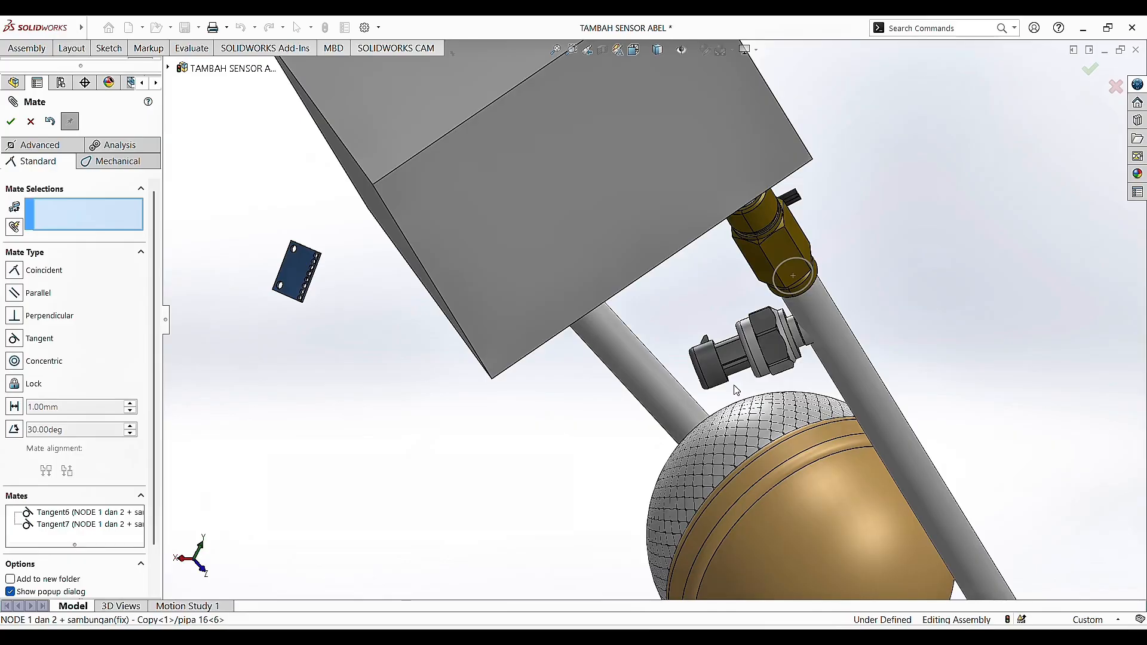
pyautogui.scroll(-4, 253, 288)
pyautogui.click(496, 261)
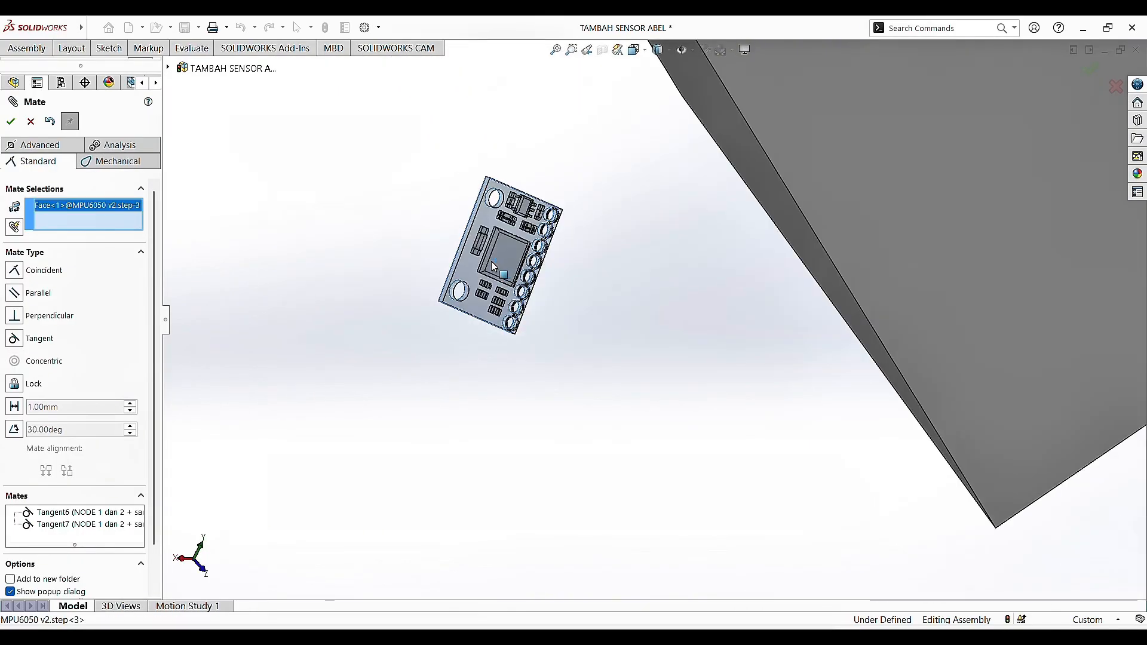
pyautogui.click(51, 121)
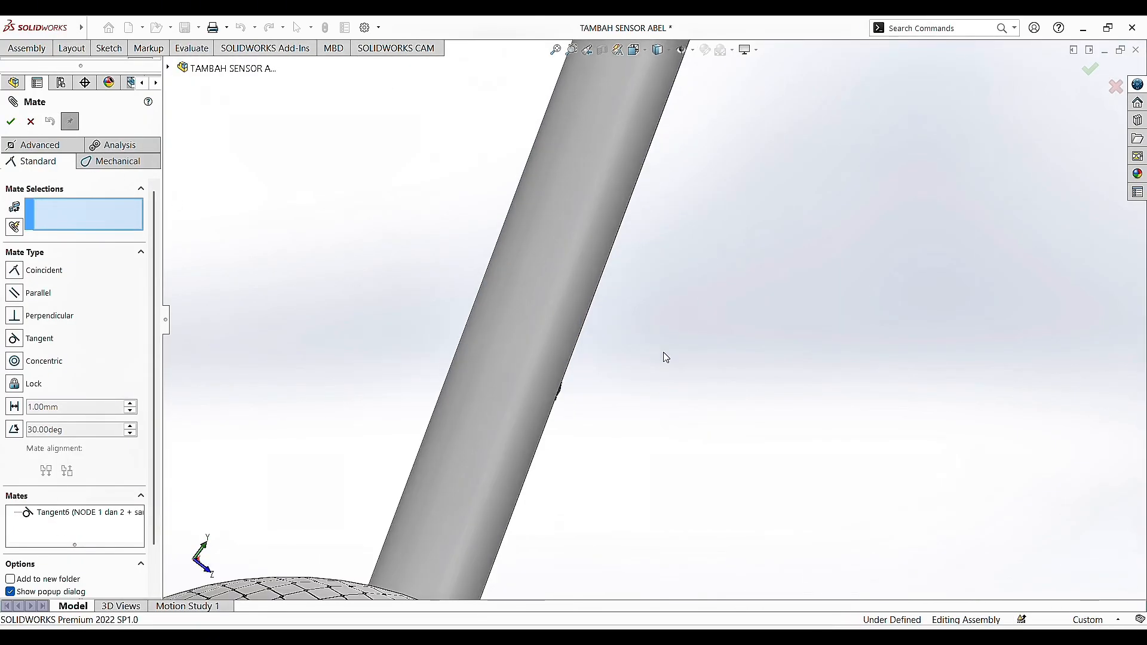
# Step: Move the MPU6050 v2 board back beside the pipe, close the mate command and delete the board
pyautogui.moveTo(909, 328); pyautogui.dragTo(628, 163)
pyautogui.click(31, 122)
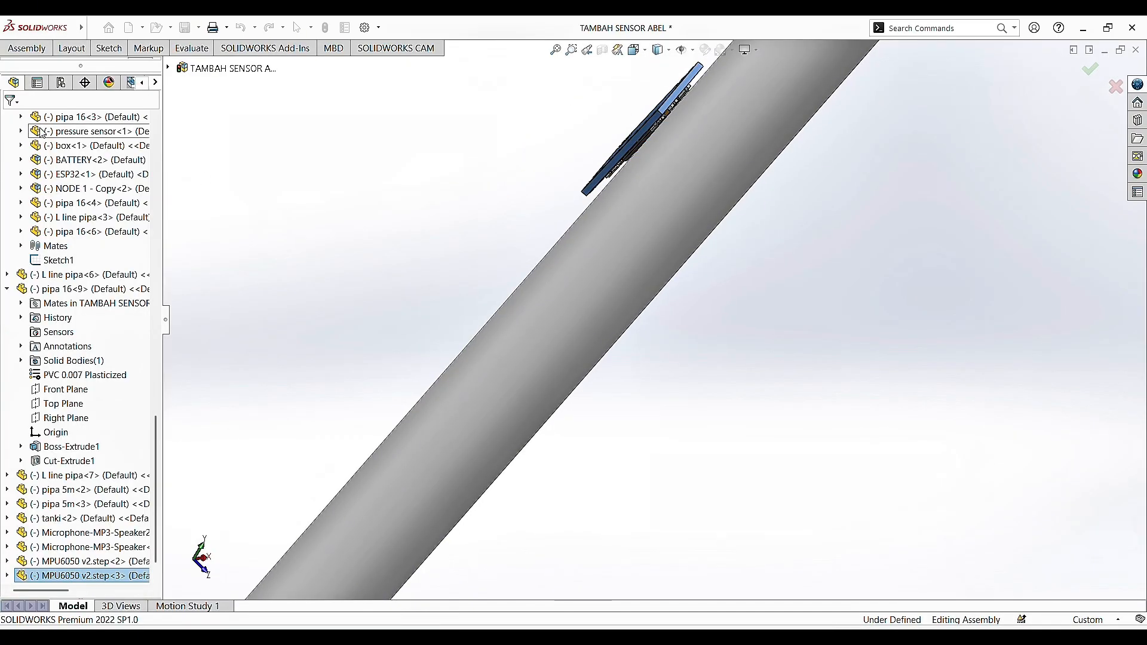
pyautogui.scroll(-1, 478, 188)
pyautogui.scroll(3, 608, 230)
pyautogui.scroll(-7, 613, 231)
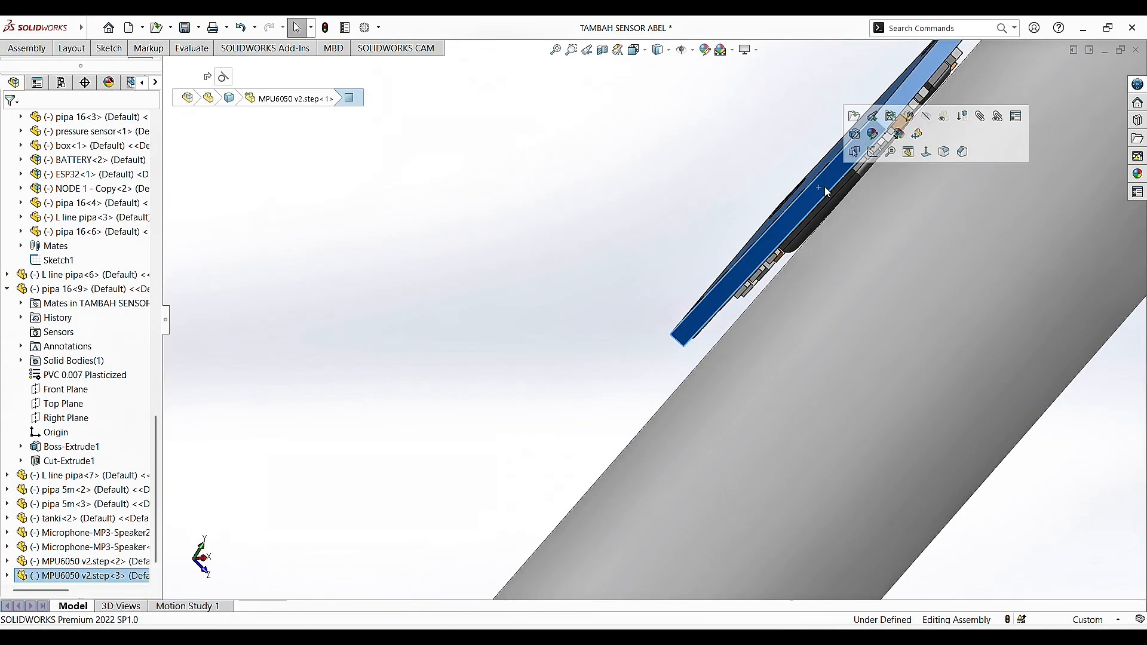
pyautogui.press('Delete')
pyautogui.click(672, 248)
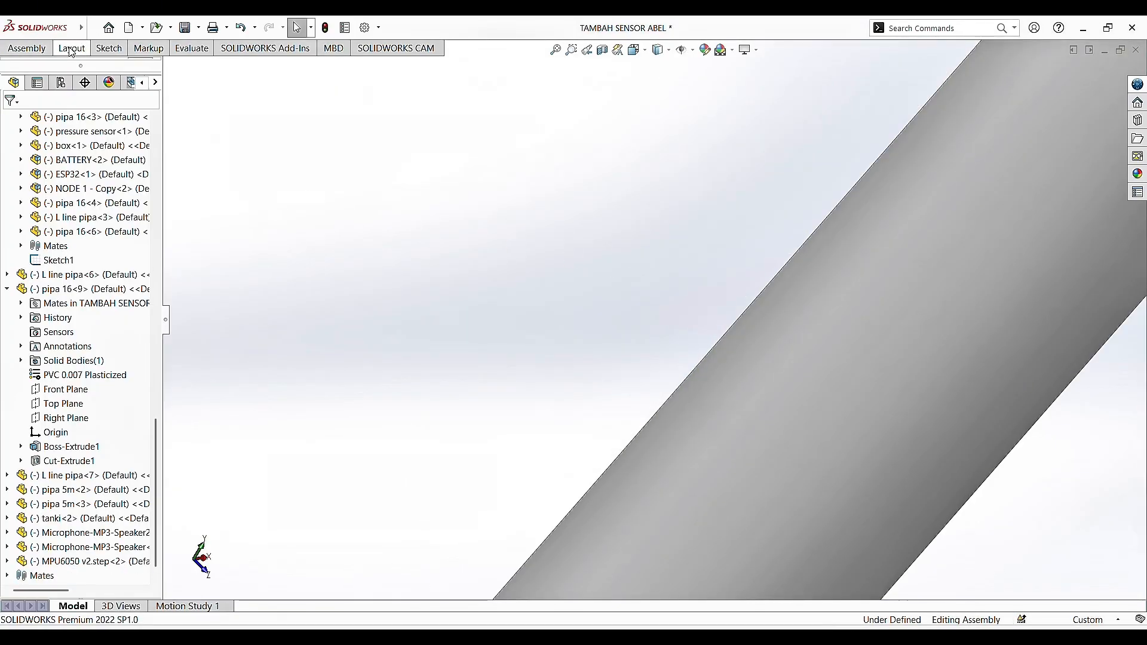
# Step: Insert a fresh MPU6050 v2.step component on pipa 16<6> near the gold microphone
pyautogui.moveTo(36, 52)
pyautogui.click(76, 80)
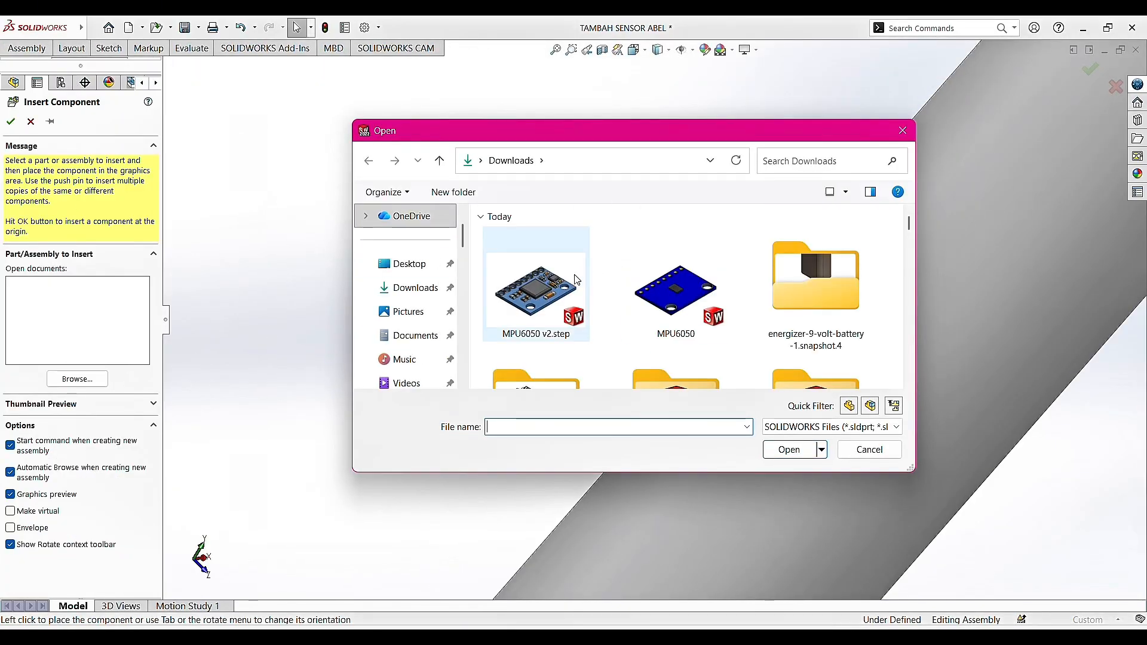
pyautogui.doubleClick(577, 280)
pyautogui.scroll(-3, 641, 288)
pyautogui.scroll(2, 646, 286)
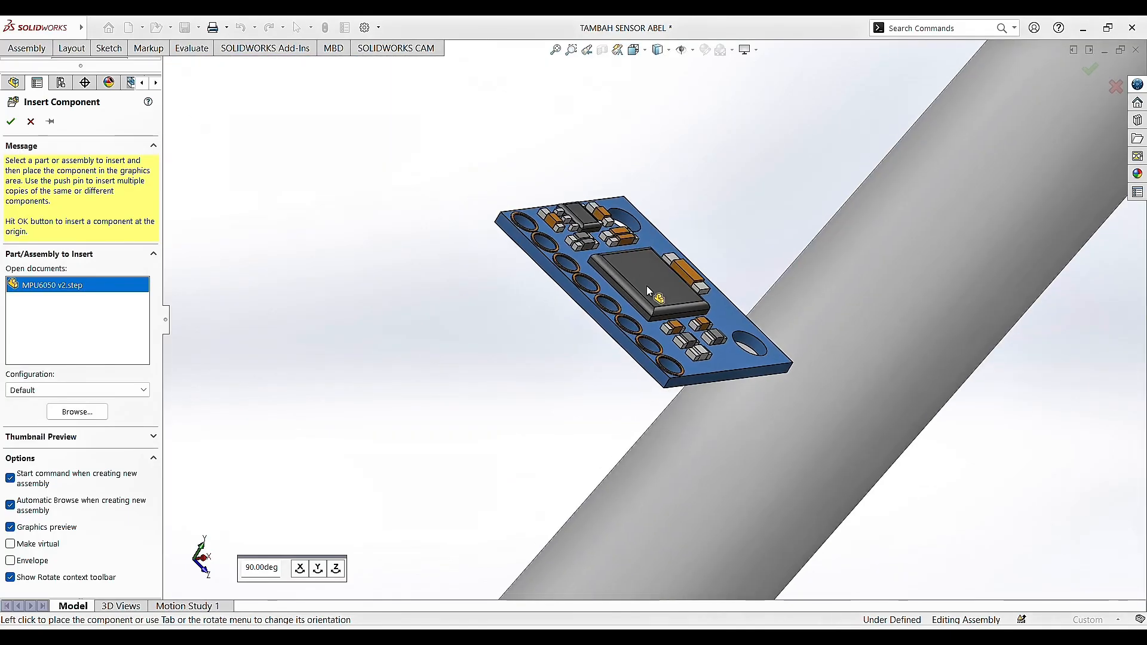
pyautogui.scroll(-1, 645, 286)
pyautogui.scroll(4, 638, 285)
pyautogui.click(651, 389)
pyautogui.click(80, 52)
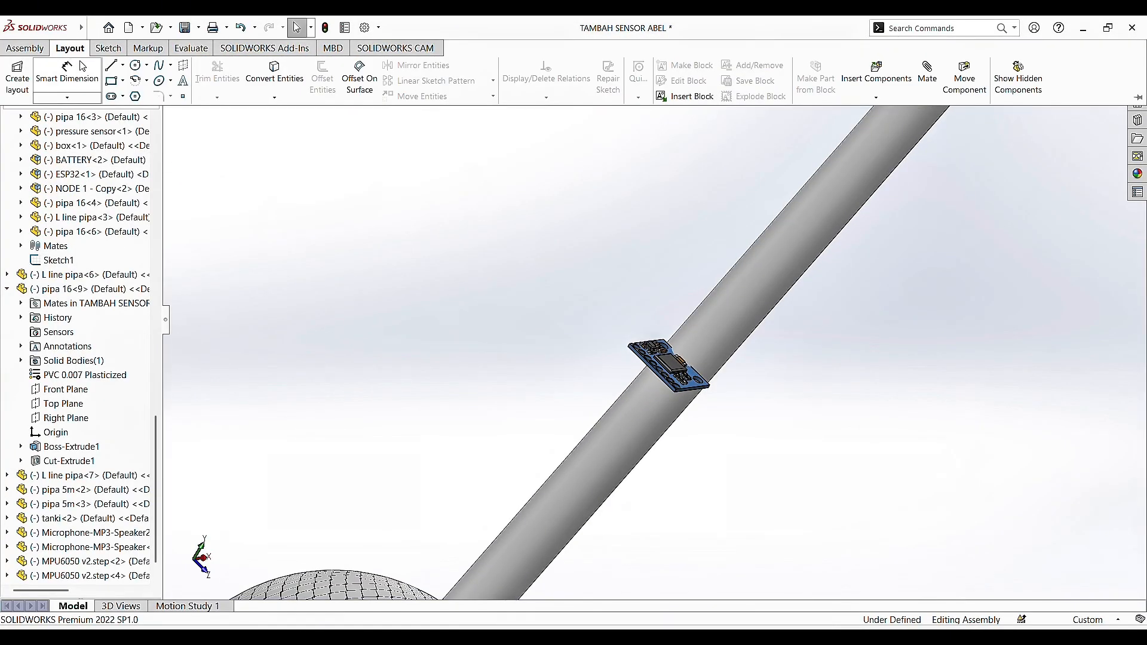
# Step: Add a tangent mate between the flat back face of the fresh MPU6050 v2 board and the cylindrical face of pipa 16<6>
pyautogui.click(36, 50)
pyautogui.moveTo(675, 455); pyautogui.dragTo(678, 422, button='middle')
pyautogui.scroll(-1, 662, 422)
pyautogui.scroll(-2, 631, 410)
pyautogui.moveTo(575, 278); pyautogui.dragTo(622, 178, button='middle')
pyautogui.scroll(-8, 621, 176)
pyautogui.moveTo(675, 386); pyautogui.dragTo(839, 306, button='middle')
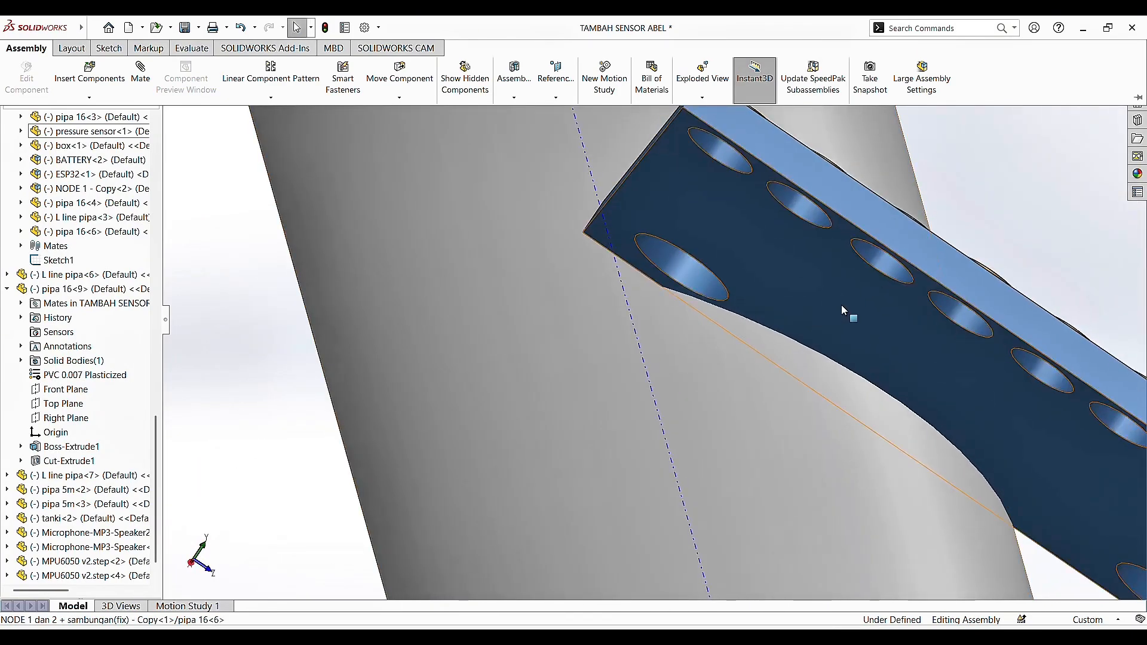
pyautogui.click(840, 306)
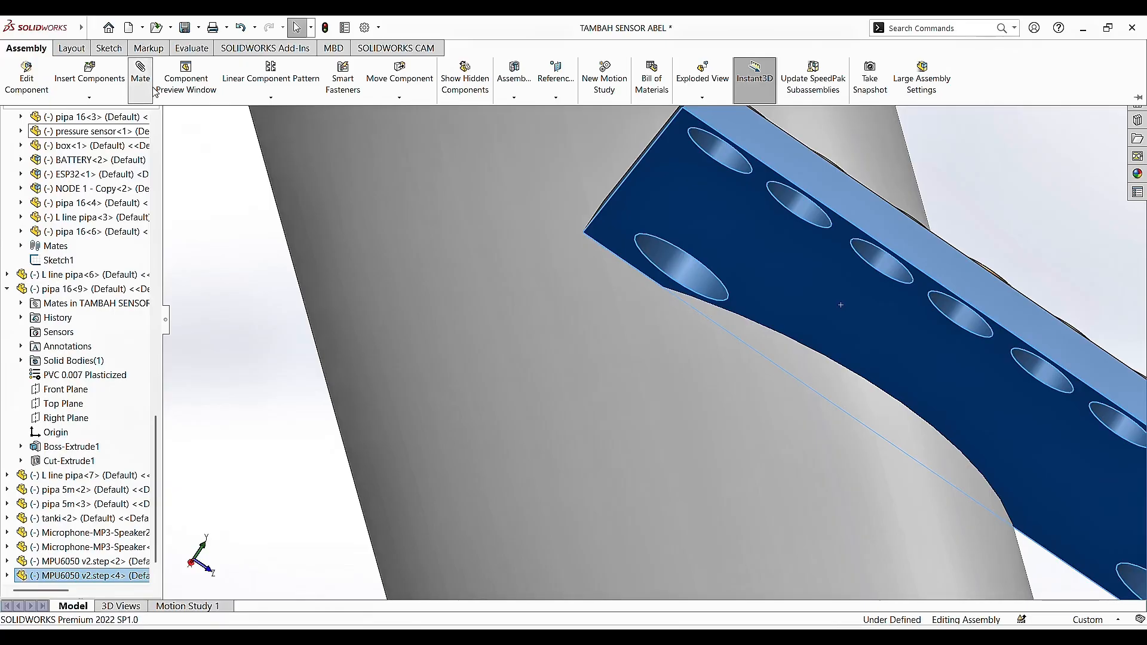
pyautogui.click(151, 88)
pyautogui.click(743, 421)
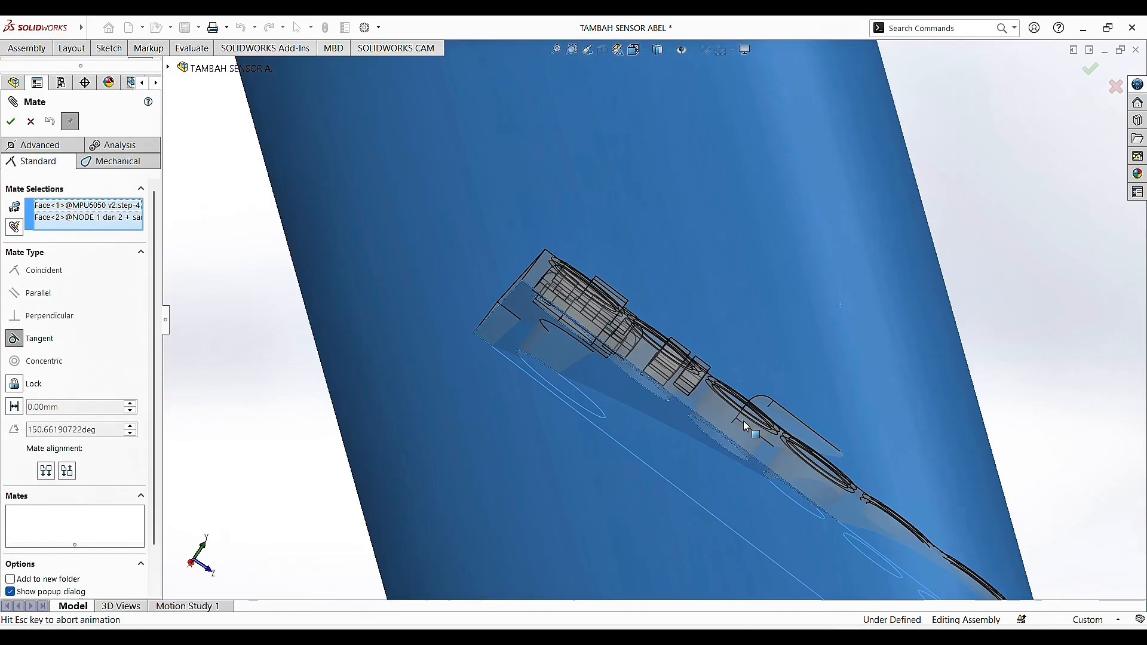
pyautogui.click(11, 122)
# Step: Reposition the MPU6050 v2 board along pipa 16<6> near the gold microphone and check its orientation
pyautogui.scroll(7, 737, 339)
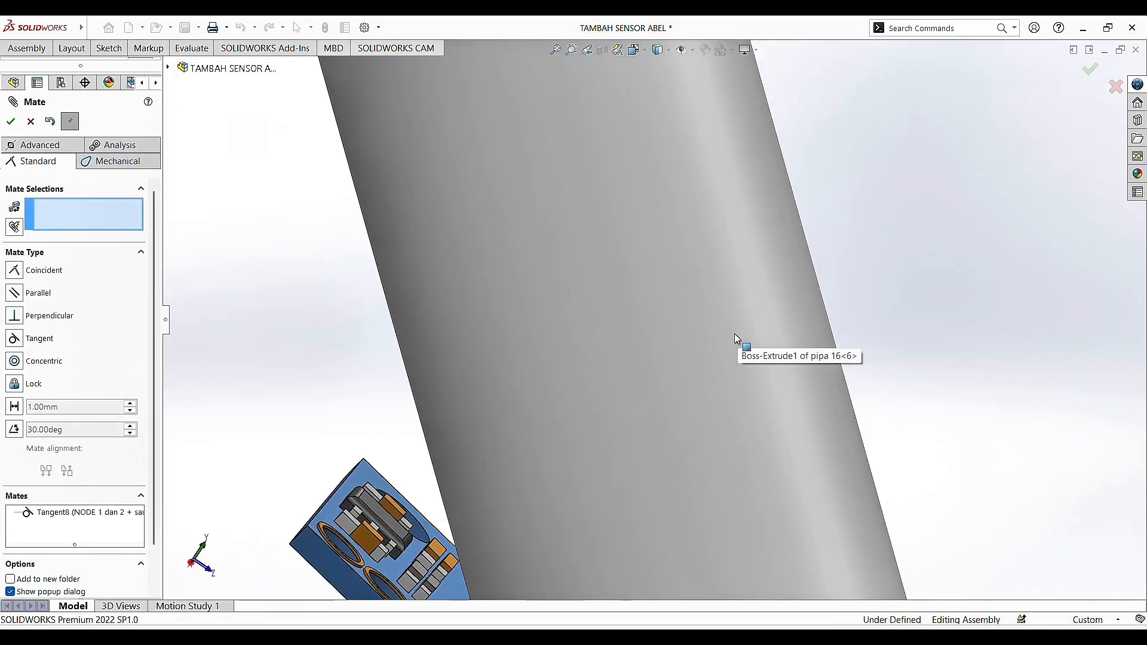
pyautogui.moveTo(576, 451); pyautogui.dragTo(681, 222)
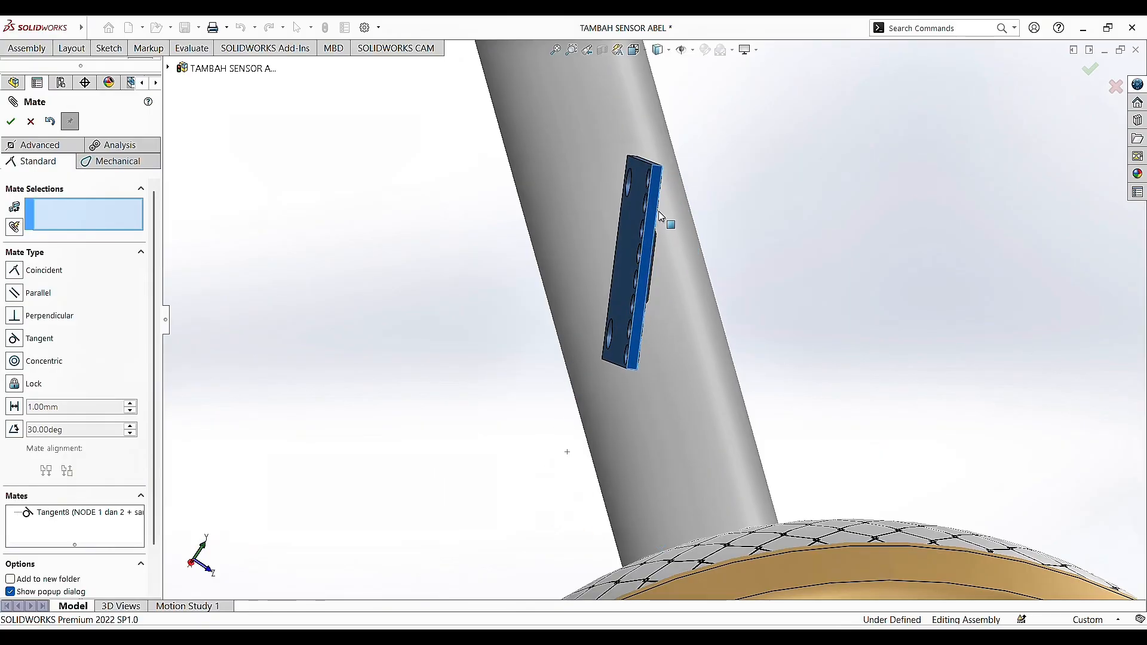
pyautogui.moveTo(661, 216); pyautogui.dragTo(784, 287, button='middle')
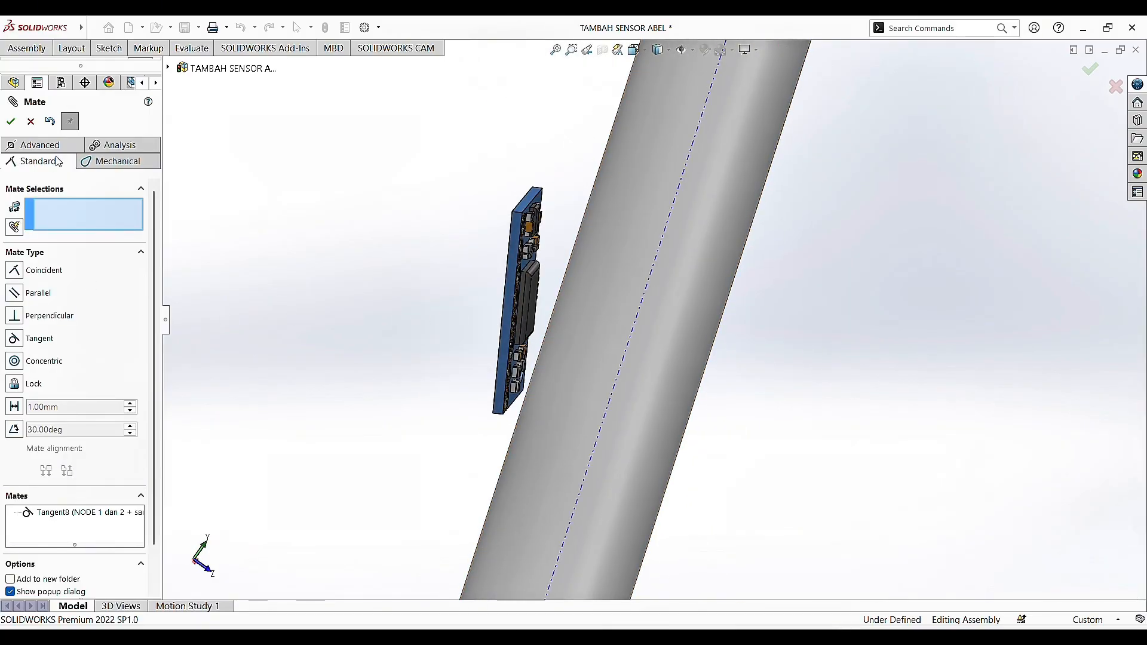
# Step: Add a parallel mate between an axis of the MPU6050 v2 board and pipa 16<6>
pyautogui.moveTo(540, 417); pyautogui.dragTo(478, 365, button='middle')
pyautogui.click(548, 321)
pyautogui.moveTo(547, 321); pyautogui.dragTo(632, 368, button='middle')
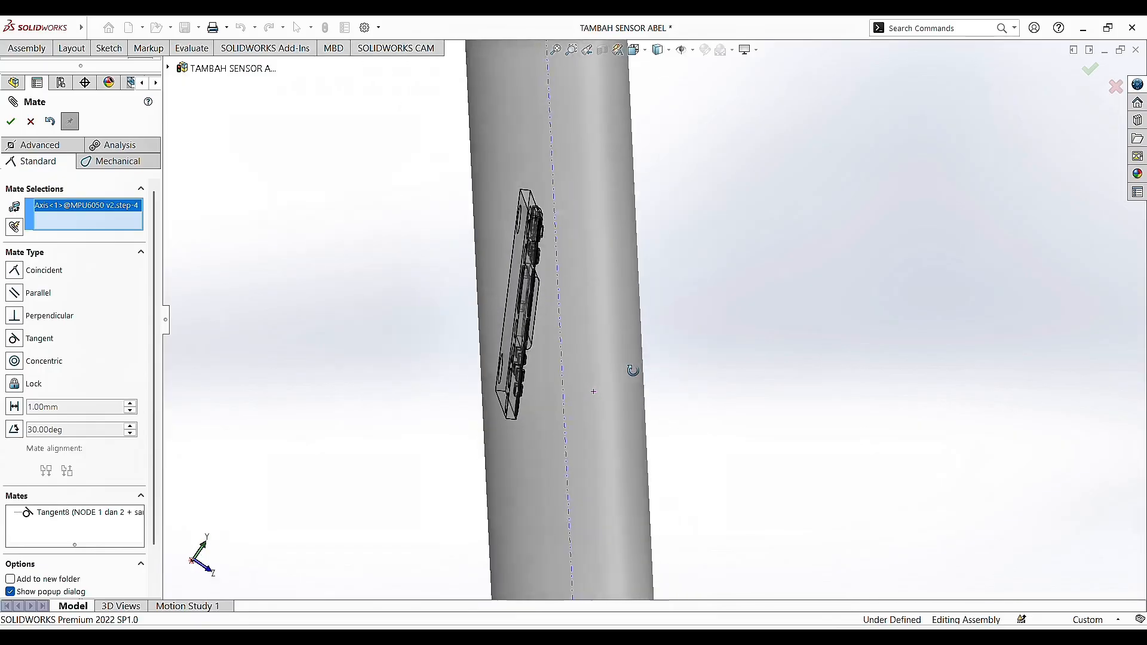
pyautogui.click(583, 420)
pyautogui.click(12, 122)
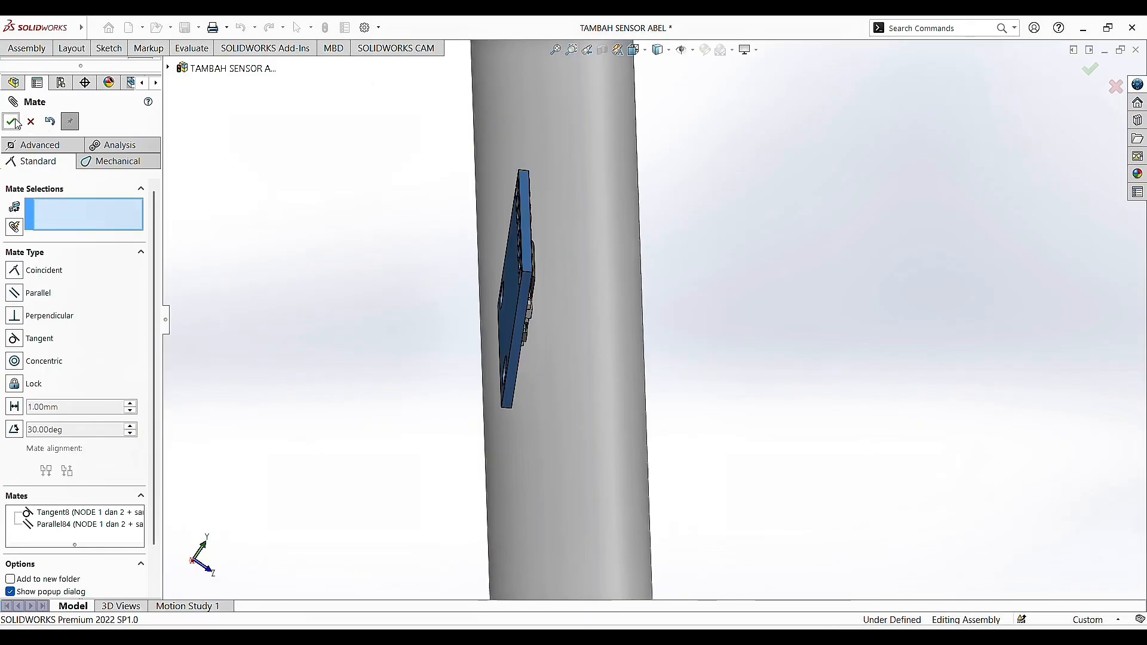
# Step: Reposition the MPU6050 v2 board in front of pipa 16<6> and cancel the current mate session
pyautogui.moveTo(590, 306); pyautogui.dragTo(647, 413)
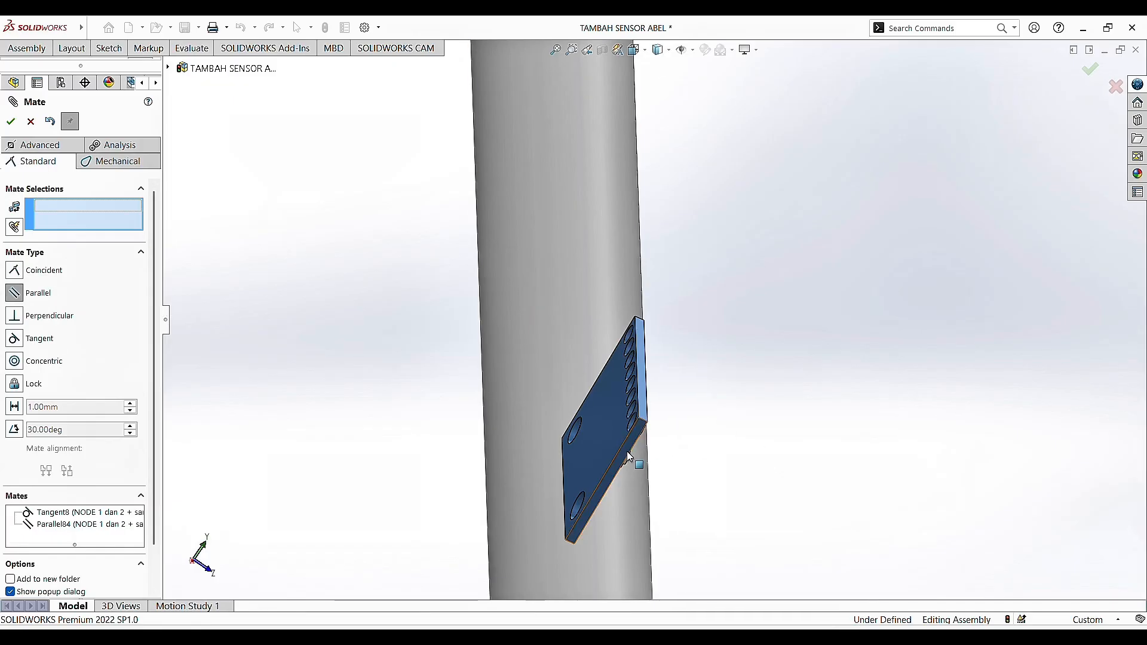
pyautogui.moveTo(604, 300); pyautogui.dragTo(583, 470)
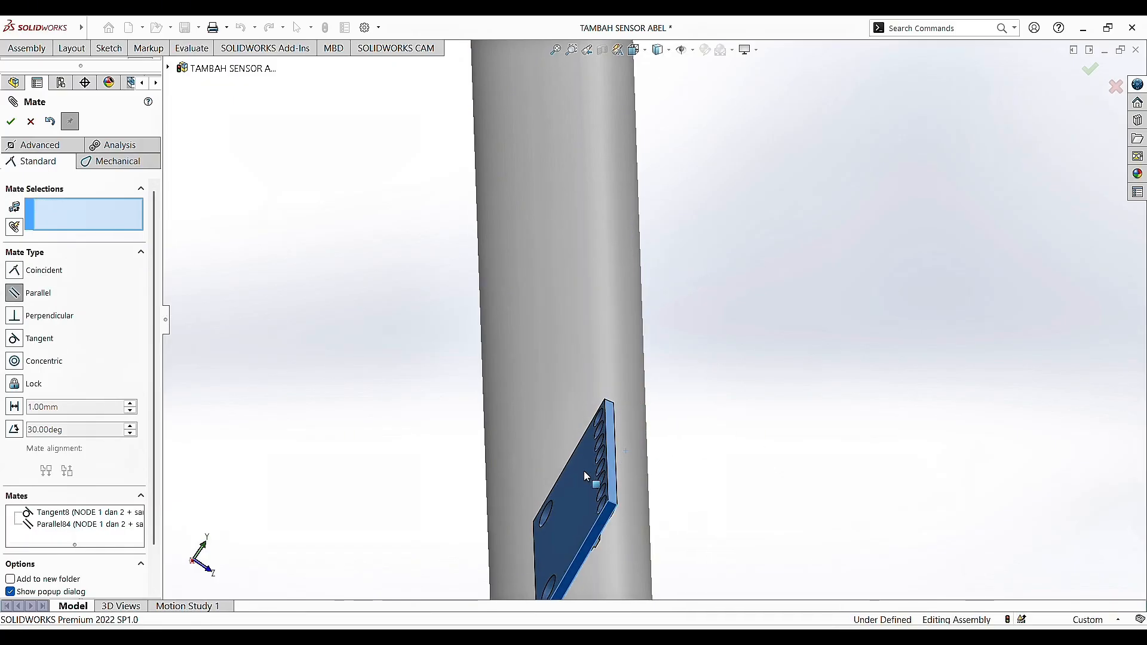
pyautogui.click(37, 124)
pyautogui.moveTo(662, 422); pyautogui.dragTo(687, 462)
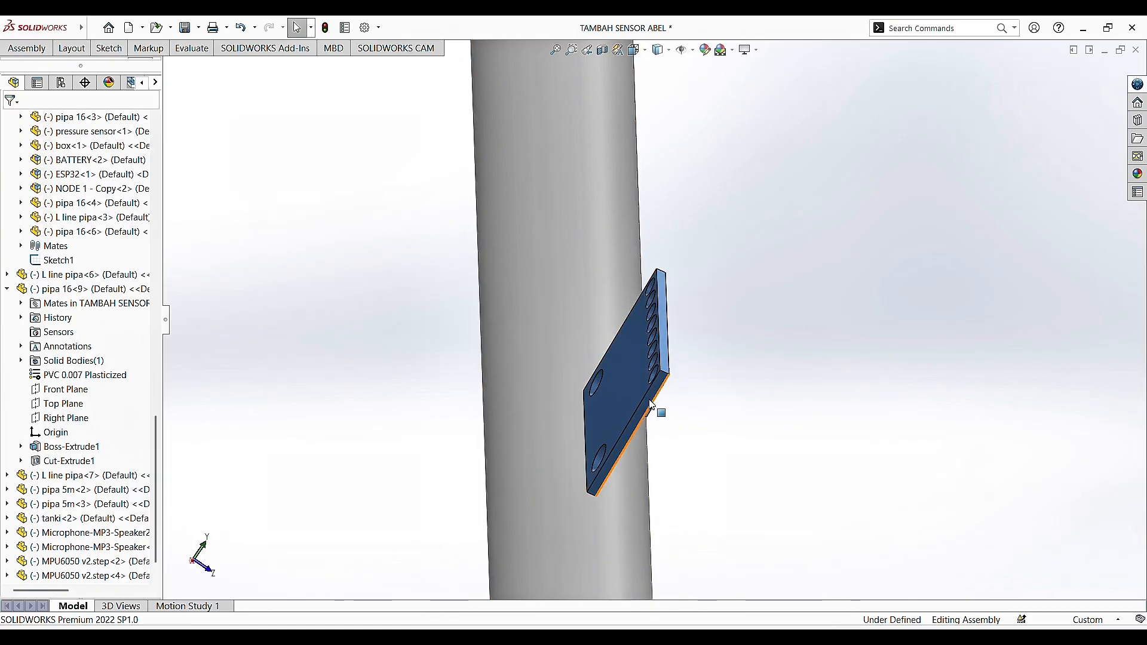
# Step: Add a tangent mate between the flat back face of the MPU6050 v2 board and the cylindrical face of pipa 16<6>
pyautogui.click(70, 50)
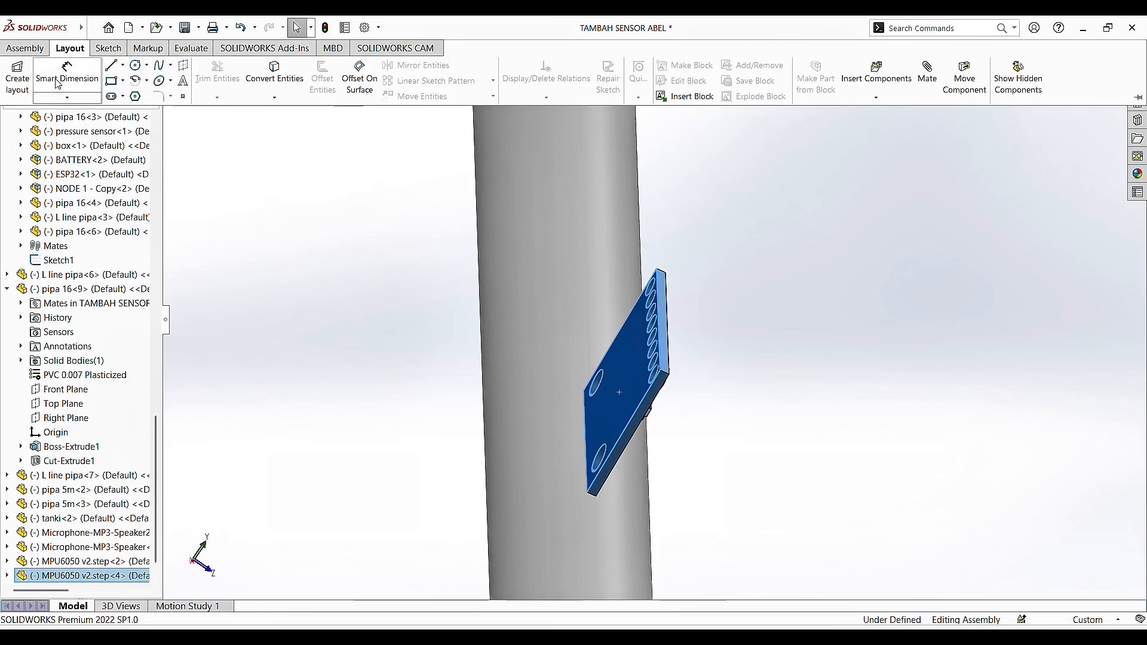
pyautogui.click(26, 49)
pyautogui.click(143, 77)
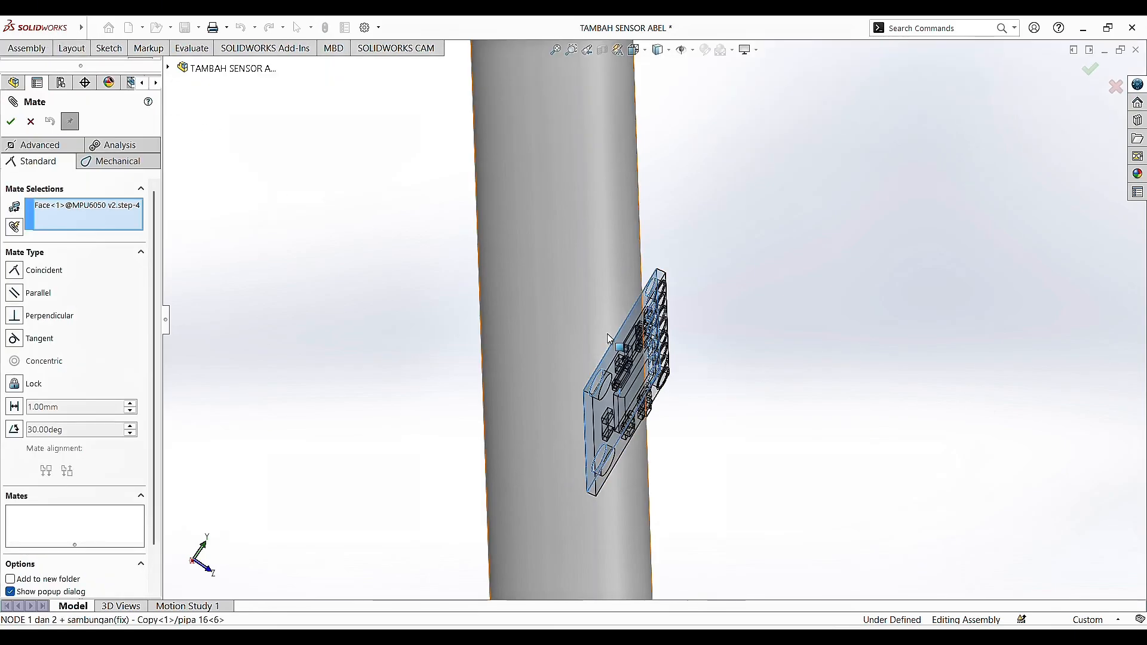
pyautogui.click(607, 332)
pyautogui.click(10, 122)
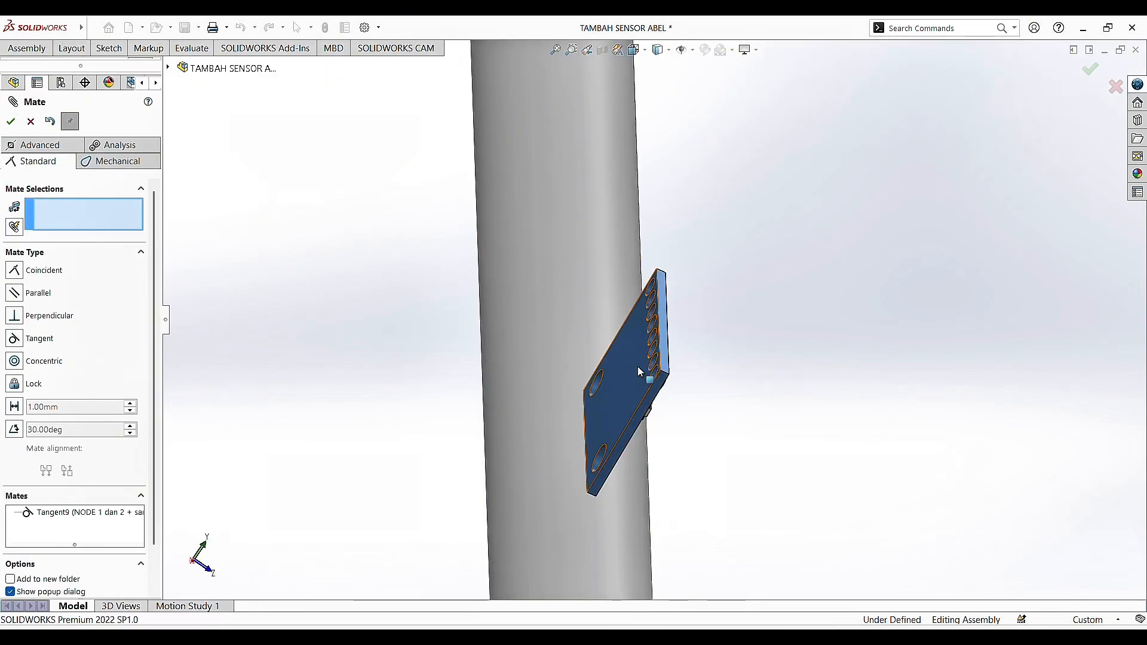
# Step: Add a tangent mate between the board's long narrow side face next to the mounting holes and the cylindrical face of pipa 16<6>
pyautogui.moveTo(700, 322); pyautogui.dragTo(683, 478, button='middle')
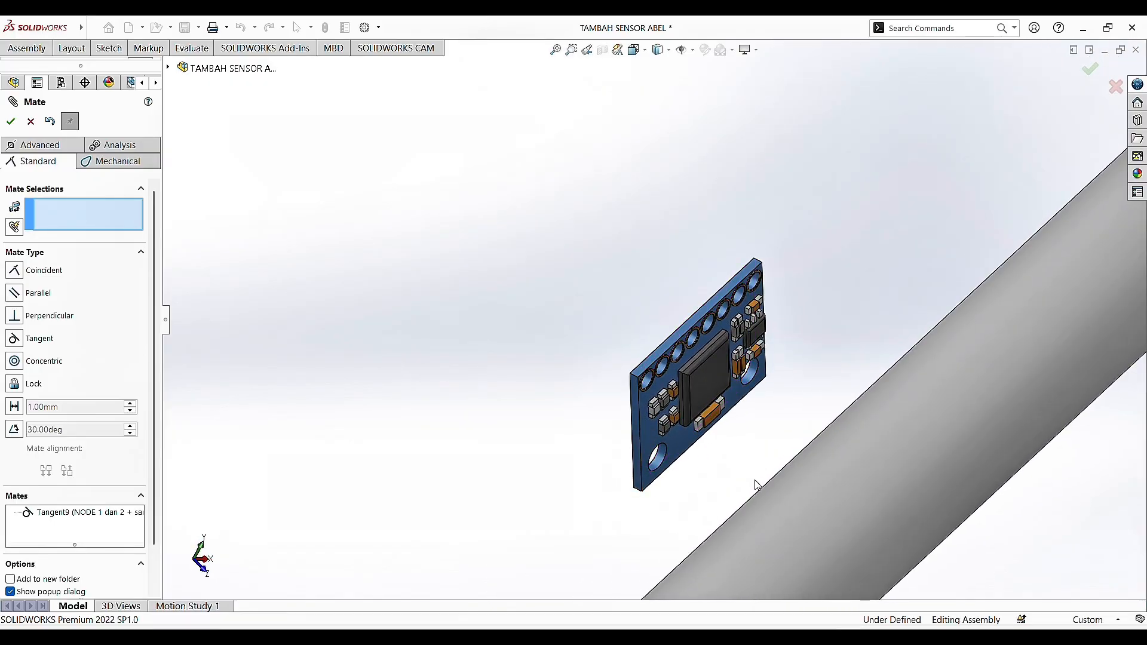
pyautogui.scroll(-5, 717, 482)
pyautogui.moveTo(755, 482); pyautogui.dragTo(649, 373, button='middle')
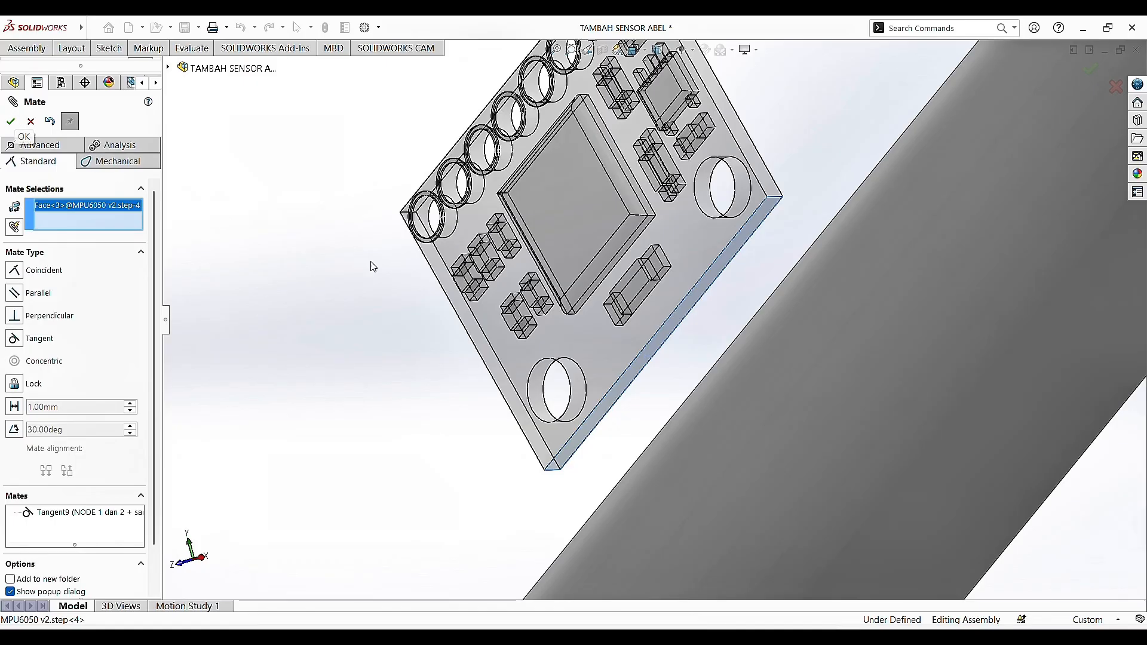
pyautogui.scroll(-5, 968, 430)
pyautogui.scroll(-3, 632, 417)
pyautogui.click(607, 418)
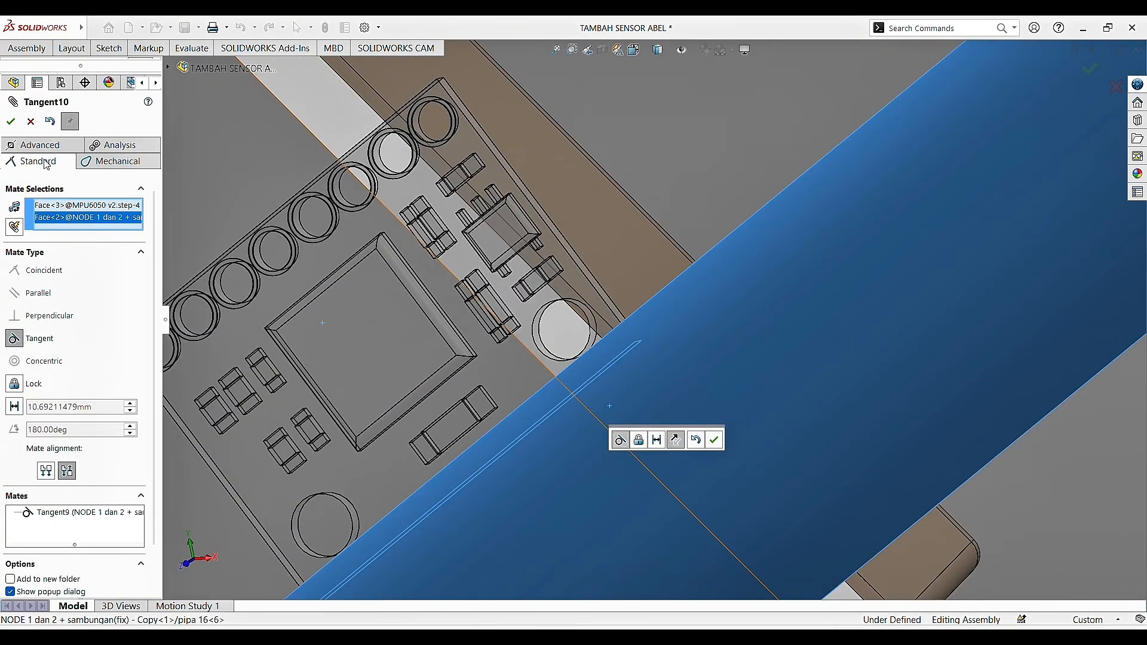
pyautogui.scroll(6, 571, 442)
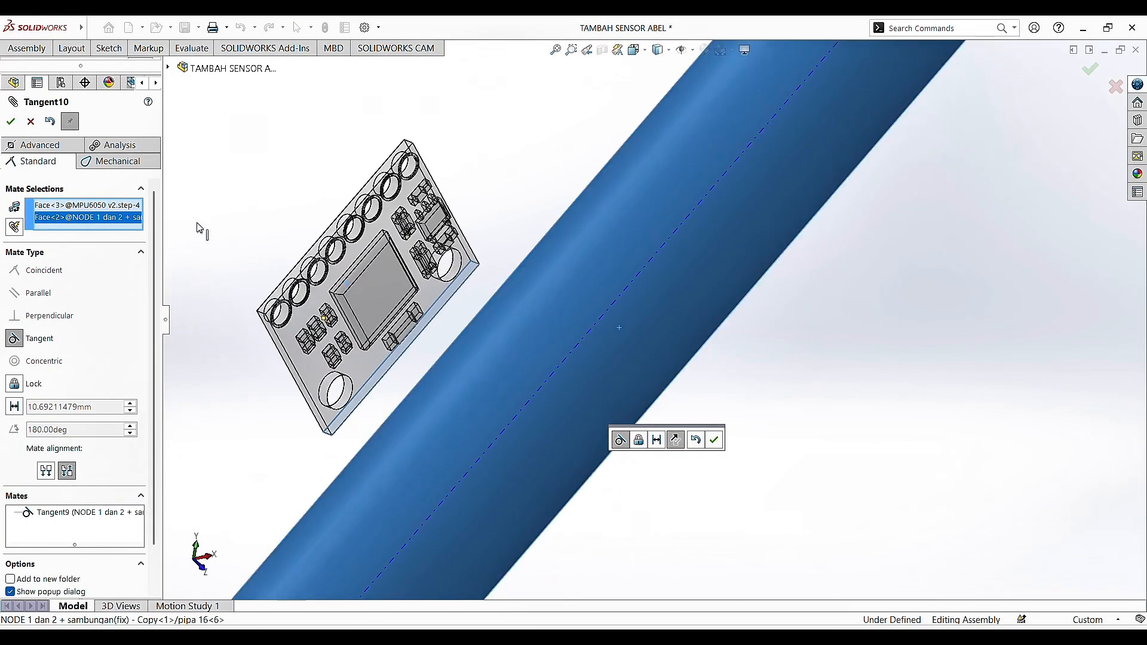
pyautogui.click(11, 122)
# Step: Add a lock mate between the MPU6050 v2 board's narrow side face and pipa 16<6>
pyautogui.scroll(-1, 438, 387)
pyautogui.scroll(6, 438, 386)
pyautogui.scroll(-4, 651, 371)
pyautogui.scroll(-2, 566, 146)
pyautogui.scroll(2, 556, 146)
pyautogui.scroll(-8, 895, 402)
pyautogui.scroll(8, 895, 403)
pyautogui.scroll(-5, 786, 425)
pyautogui.moveTo(801, 417); pyautogui.dragTo(946, 369, button='middle')
pyautogui.scroll(-3, 944, 363)
pyautogui.scroll(2, 945, 363)
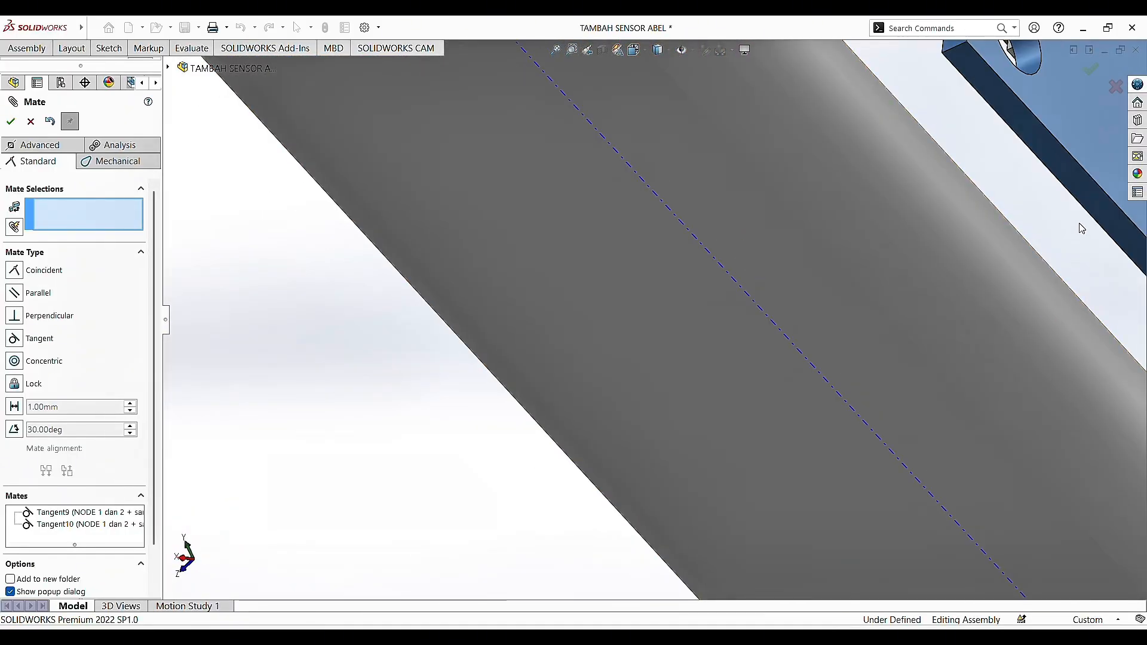
pyautogui.click(1080, 224)
pyautogui.moveTo(1079, 227); pyautogui.dragTo(1001, 317, button='middle')
pyautogui.click(986, 264)
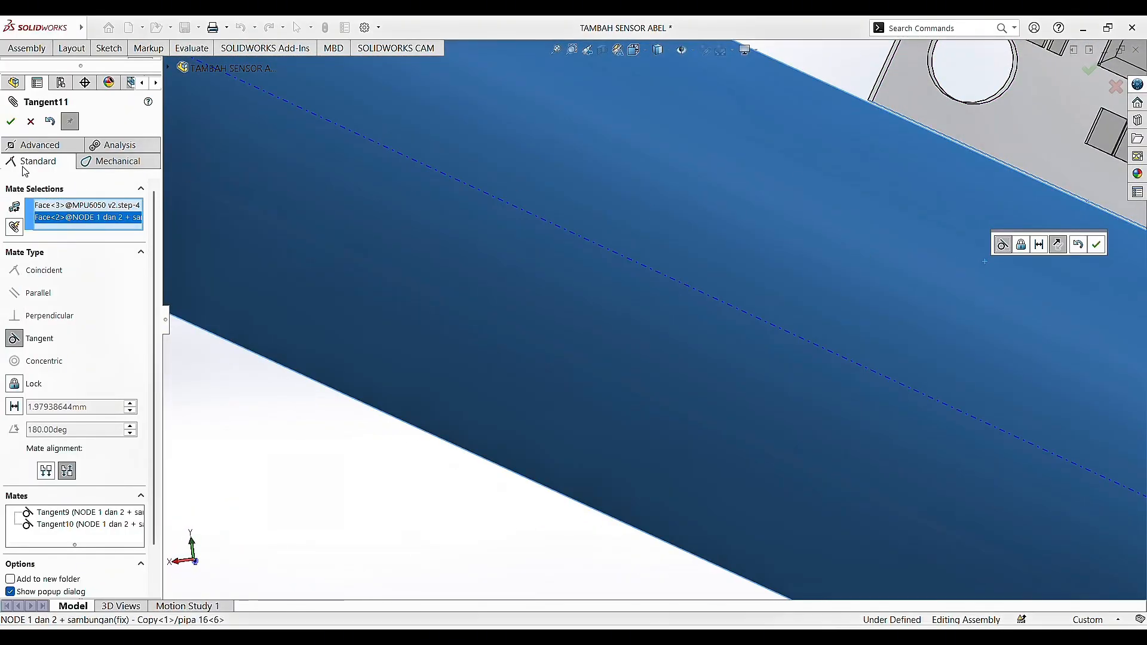
pyautogui.click(14, 384)
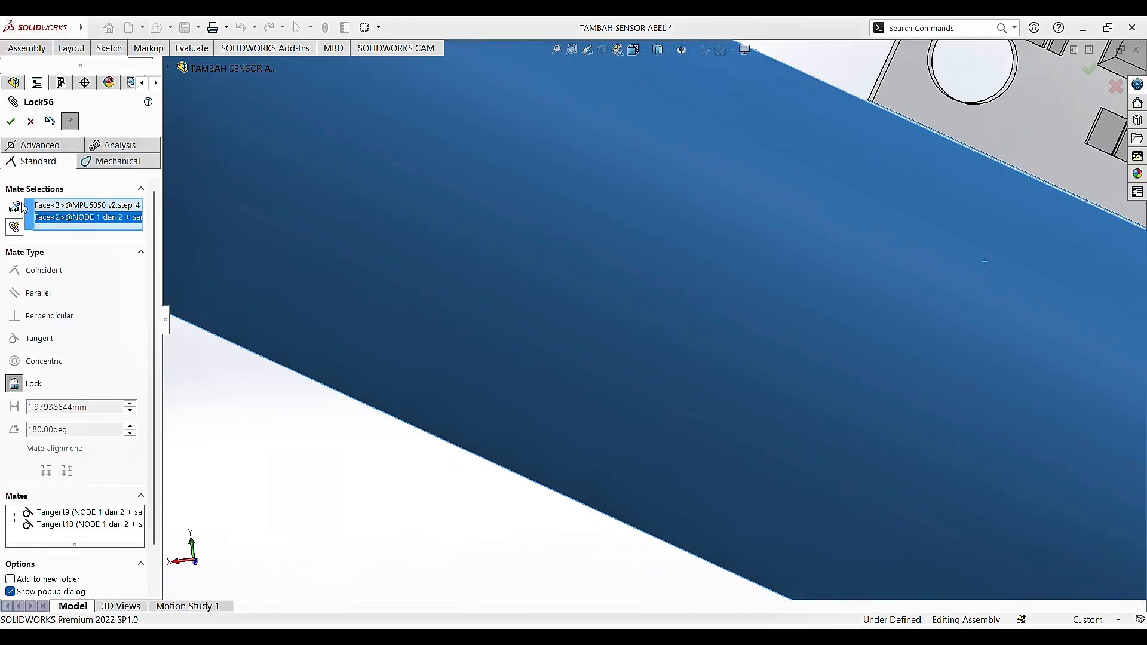
pyautogui.click(10, 121)
# Step: Examine how the MPU6050 v2 board sits on the pipe beside the microphone
pyautogui.scroll(-3, 908, 406)
pyautogui.scroll(7, 909, 405)
pyautogui.moveTo(1042, 345); pyautogui.dragTo(998, 371, button='middle')
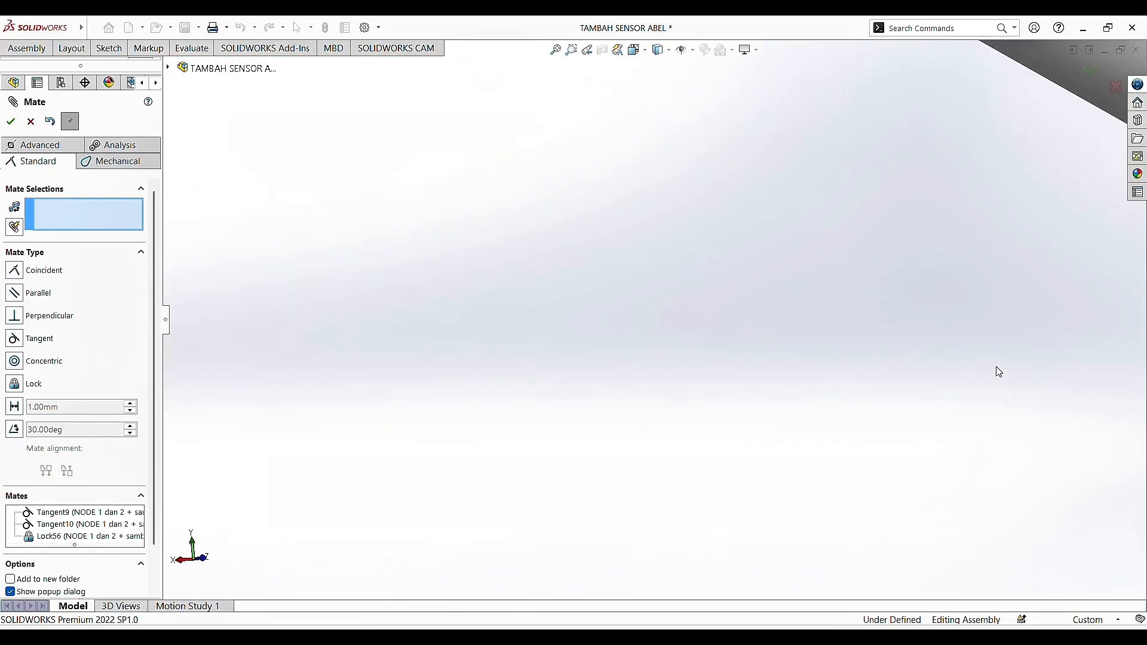
pyautogui.scroll(10, 989, 368)
pyautogui.moveTo(875, 247); pyautogui.dragTo(788, 312, button='middle')
pyautogui.scroll(2, 789, 315)
pyautogui.scroll(-10, 788, 314)
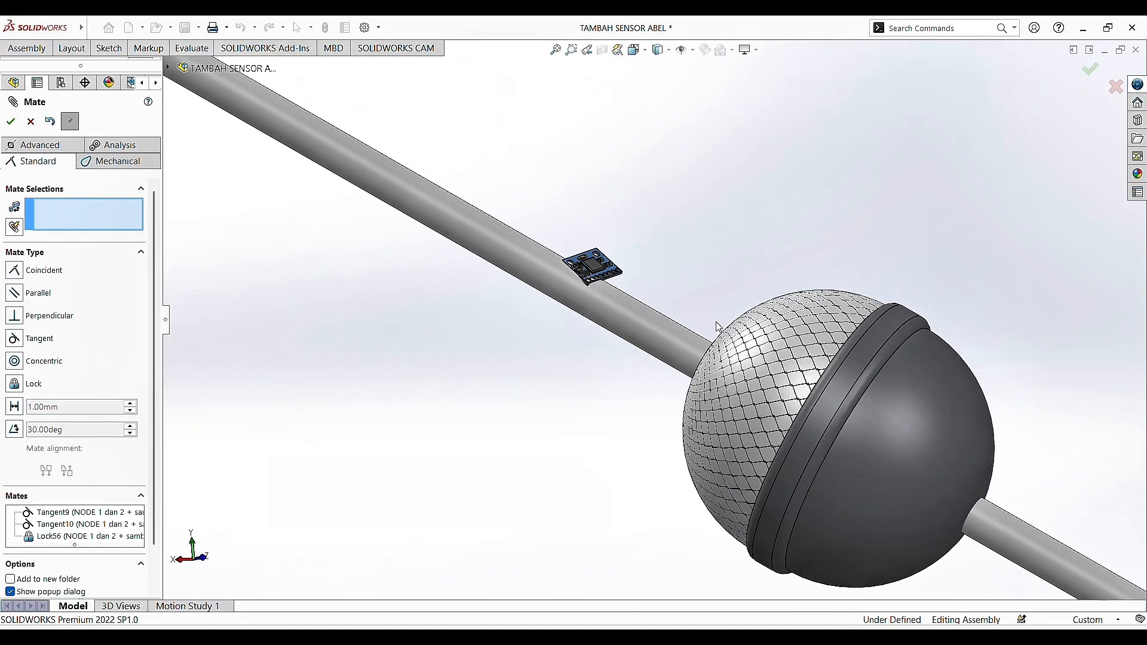
pyautogui.scroll(10, 588, 242)
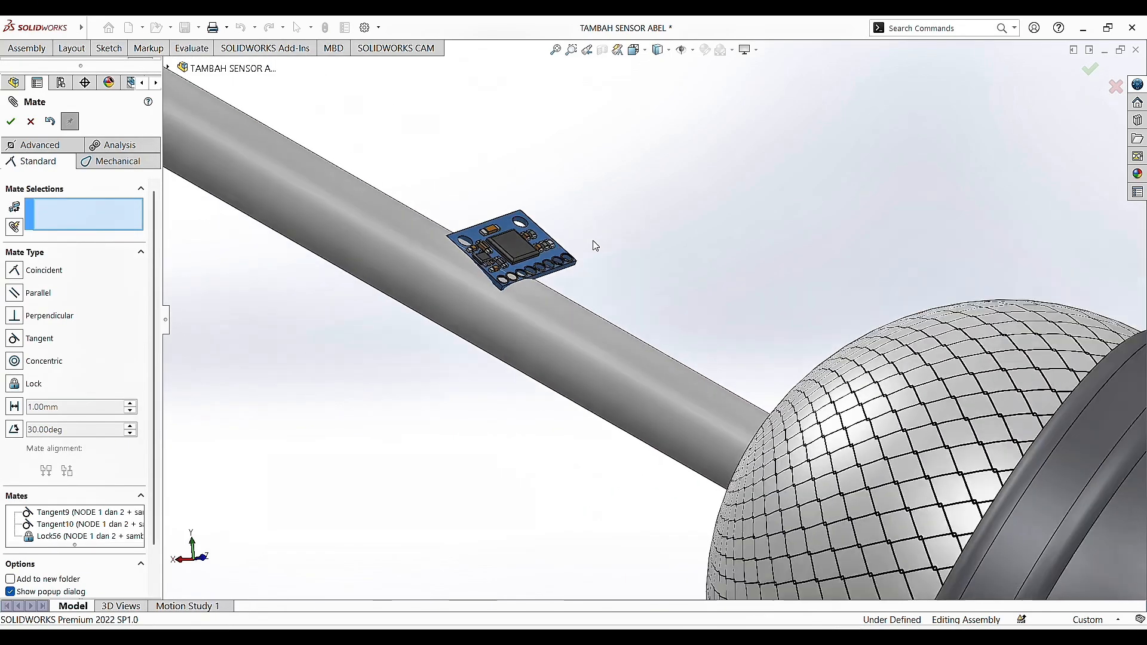
pyautogui.scroll(-12, 734, 275)
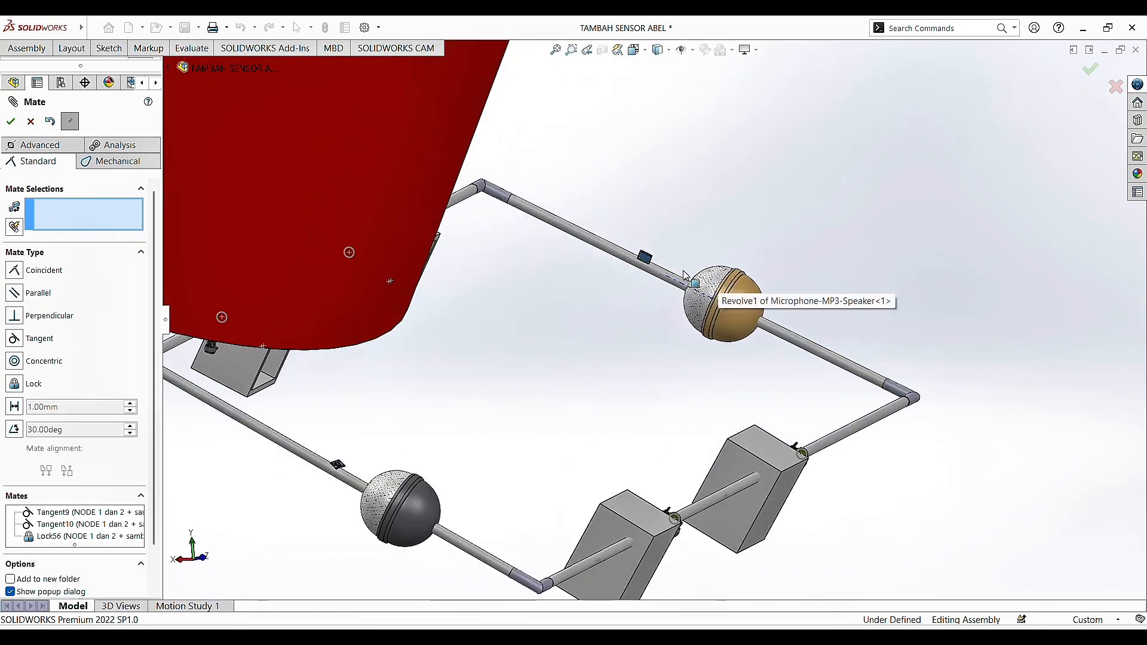
# Step: Undo the last lock mate on the MPU6050 v2 board
pyautogui.moveTo(711, 205); pyautogui.dragTo(739, 291, button='middle')
pyautogui.moveTo(710, 256); pyautogui.dragTo(726, 264)
pyautogui.click(50, 122)
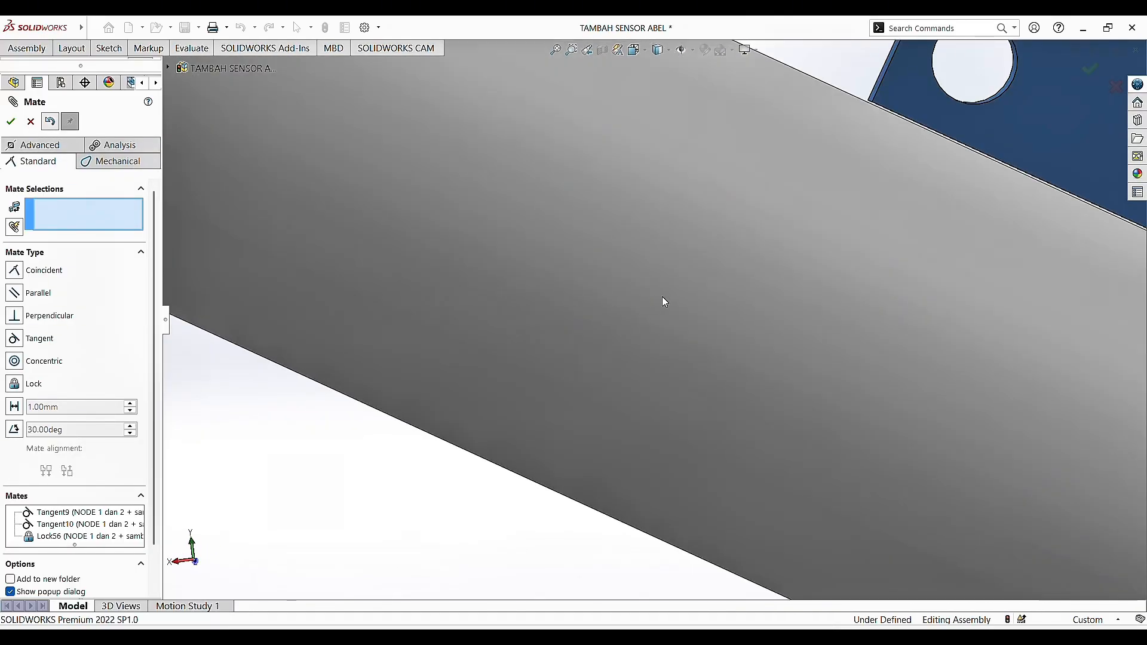
# Step: Examine the pipe network and compare the sensor board placements near both microphones
pyautogui.scroll(10, 708, 296)
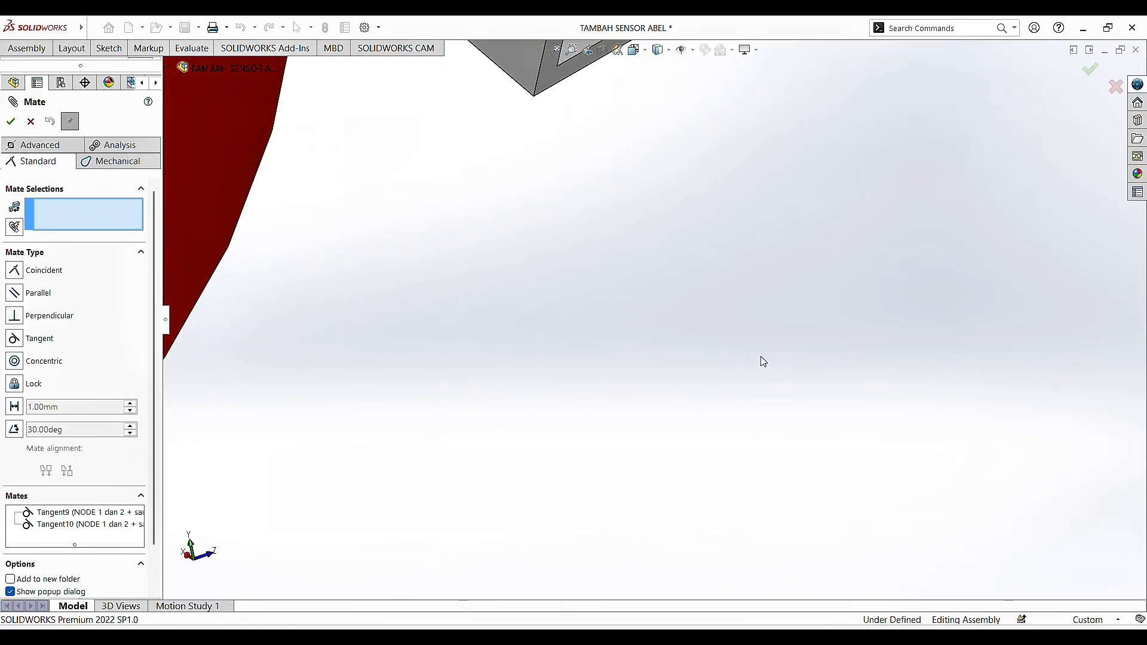
pyautogui.scroll(5, 678, 348)
pyautogui.scroll(-5, 999, 203)
pyautogui.scroll(5, 996, 193)
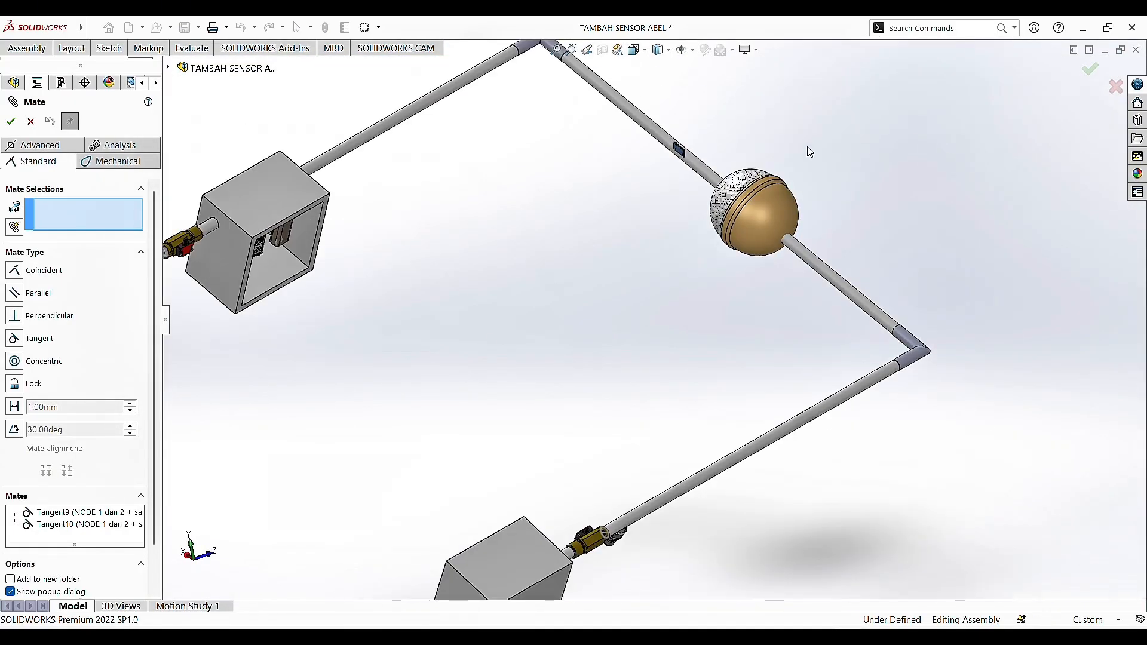
pyautogui.scroll(-8, 705, 145)
pyautogui.scroll(-5, 547, 256)
pyautogui.scroll(3, 741, 131)
pyautogui.moveTo(704, 144); pyautogui.dragTo(599, 269, button='middle')
pyautogui.scroll(-8, 691, 346)
pyautogui.moveTo(677, 386); pyautogui.dragTo(824, 422, button='middle')
pyautogui.moveTo(307, 446); pyautogui.dragTo(485, 447, button='middle')
pyautogui.scroll(10, 579, 419)
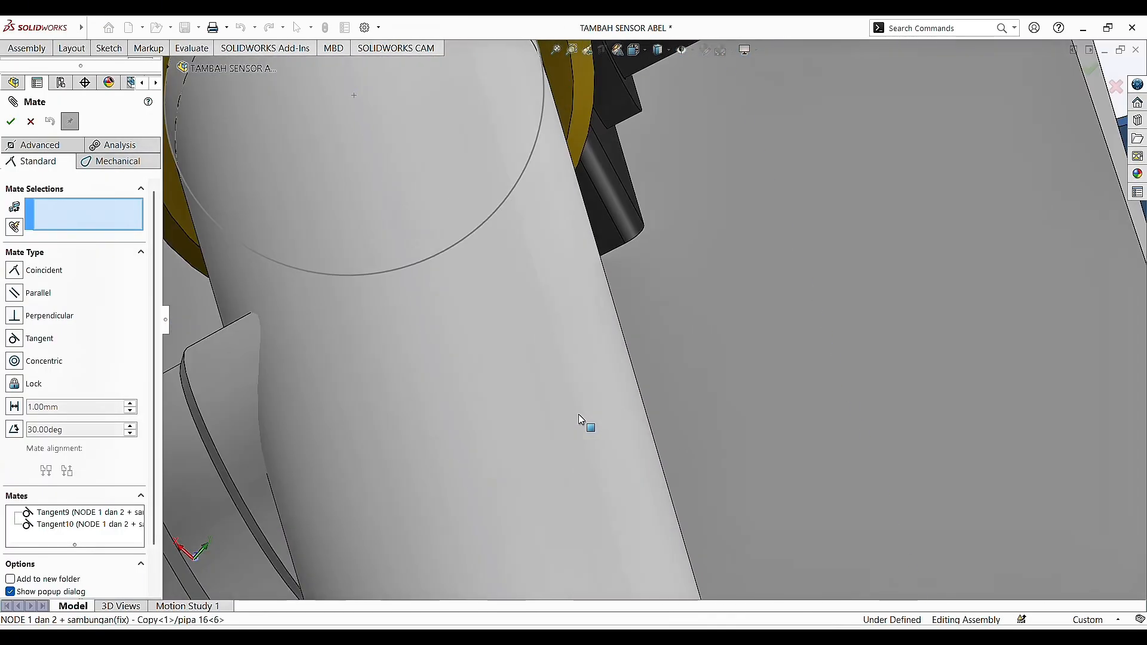
pyautogui.moveTo(818, 422); pyautogui.dragTo(834, 414, button='middle')
pyautogui.scroll(10, 413, 431)
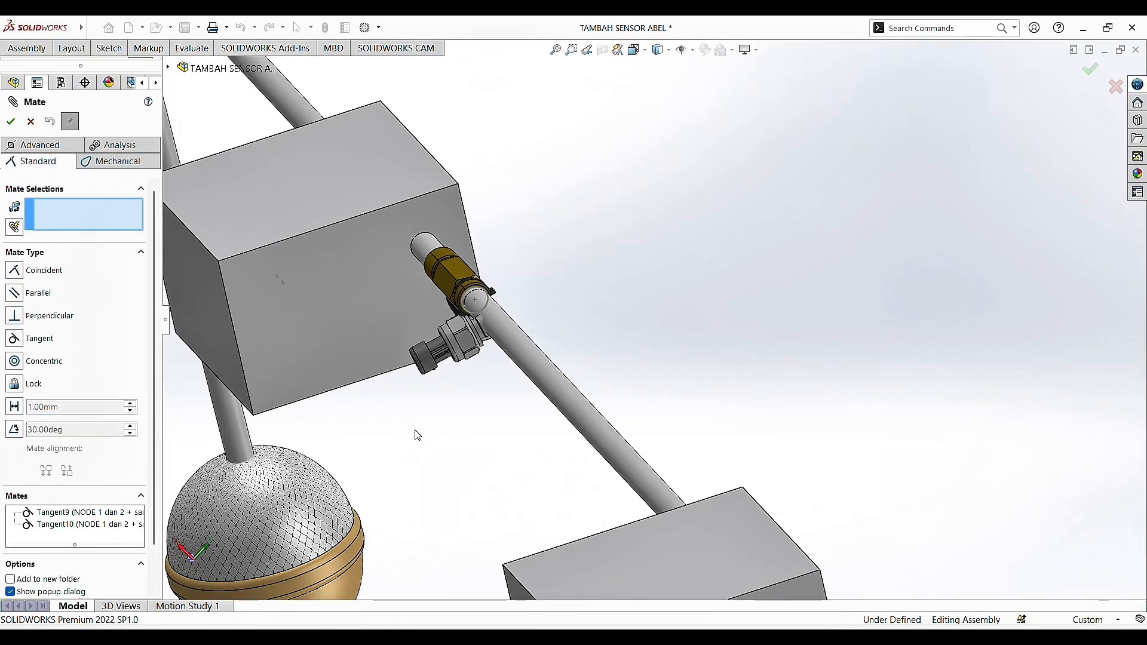
pyautogui.scroll(-4, 411, 431)
pyautogui.scroll(6, 413, 431)
pyautogui.scroll(2, 902, 581)
pyautogui.scroll(-4, 906, 585)
pyautogui.scroll(3, 905, 586)
pyautogui.scroll(-5, 896, 584)
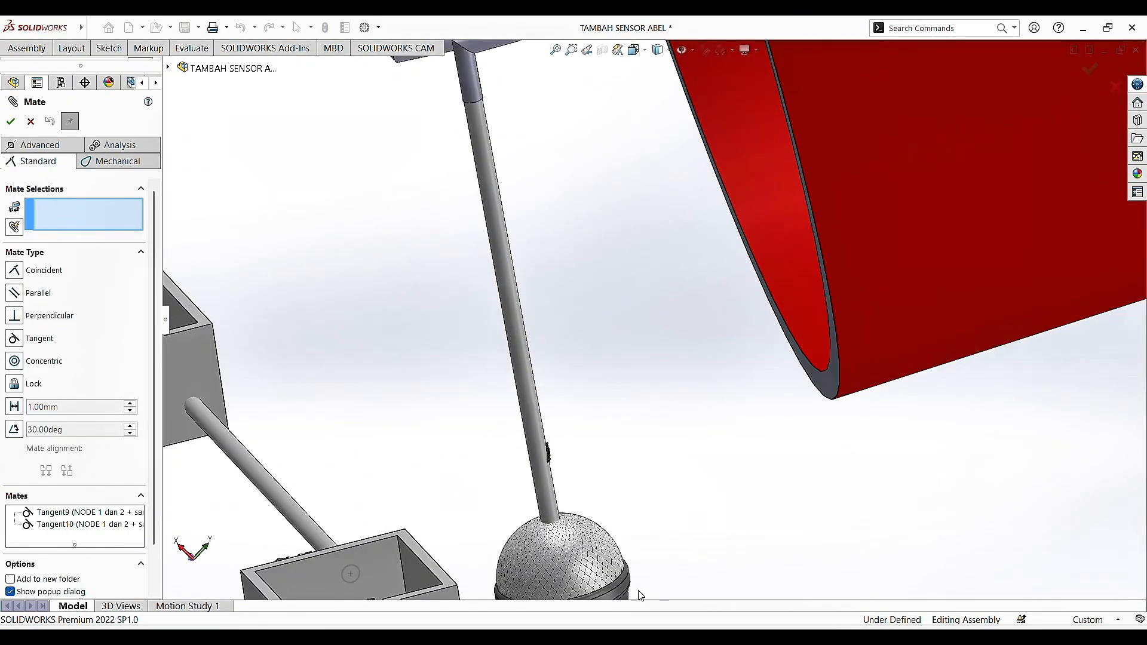
pyautogui.scroll(3, 643, 596)
pyautogui.scroll(-3, 299, 382)
pyautogui.scroll(8, 311, 376)
pyautogui.scroll(-7, 656, 176)
pyautogui.scroll(-8, 245, 353)
pyautogui.scroll(5, 417, 346)
pyautogui.scroll(4, 500, 384)
pyautogui.scroll(-2, 601, 277)
# Step: Add another tangent mate between the MPU6050 v2 board's narrow side face and pipa 16<6> above the gold microphone
pyautogui.scroll(-12, 640, 216)
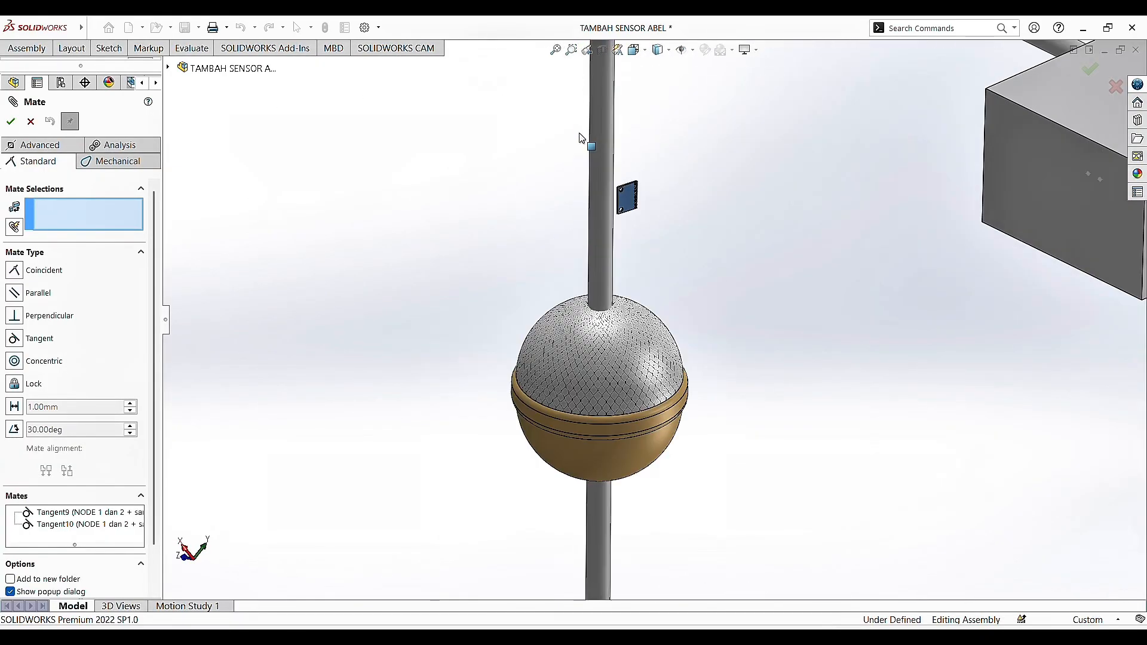
pyautogui.click(642, 219)
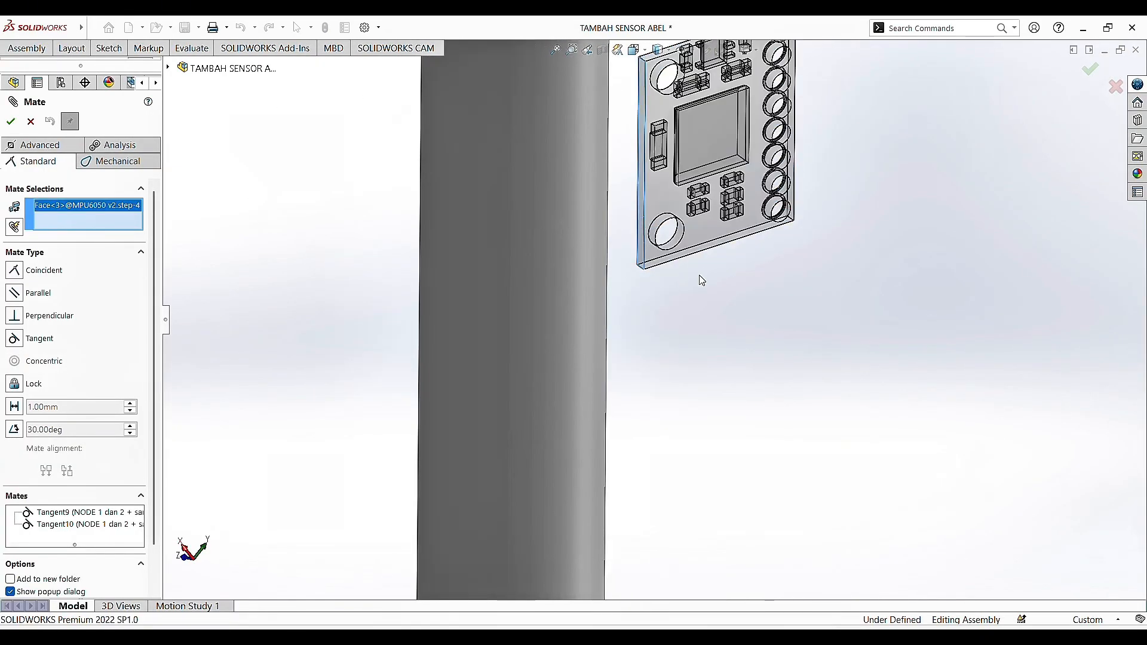
pyautogui.moveTo(704, 275); pyautogui.dragTo(651, 272, button='middle')
pyautogui.click(618, 247)
pyautogui.click(11, 122)
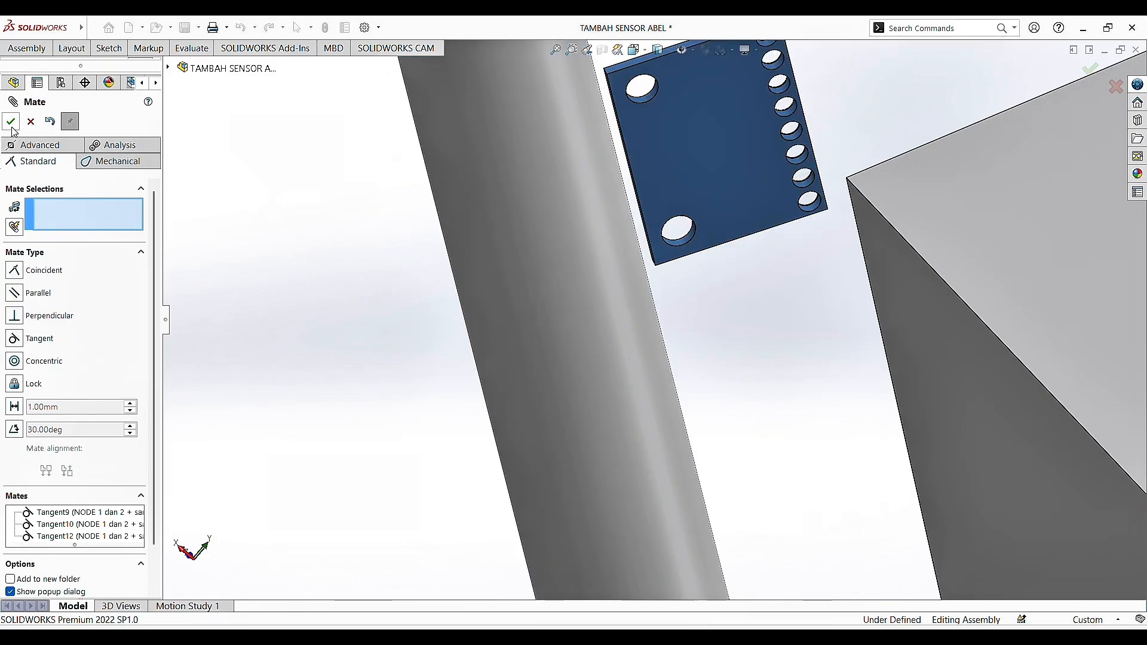
# Step: Try to lock the MPU6050 v2 board's narrow side face to pipa 16<6>, and undo the attempt
pyautogui.moveTo(657, 214); pyautogui.dragTo(634, 227, button='middle')
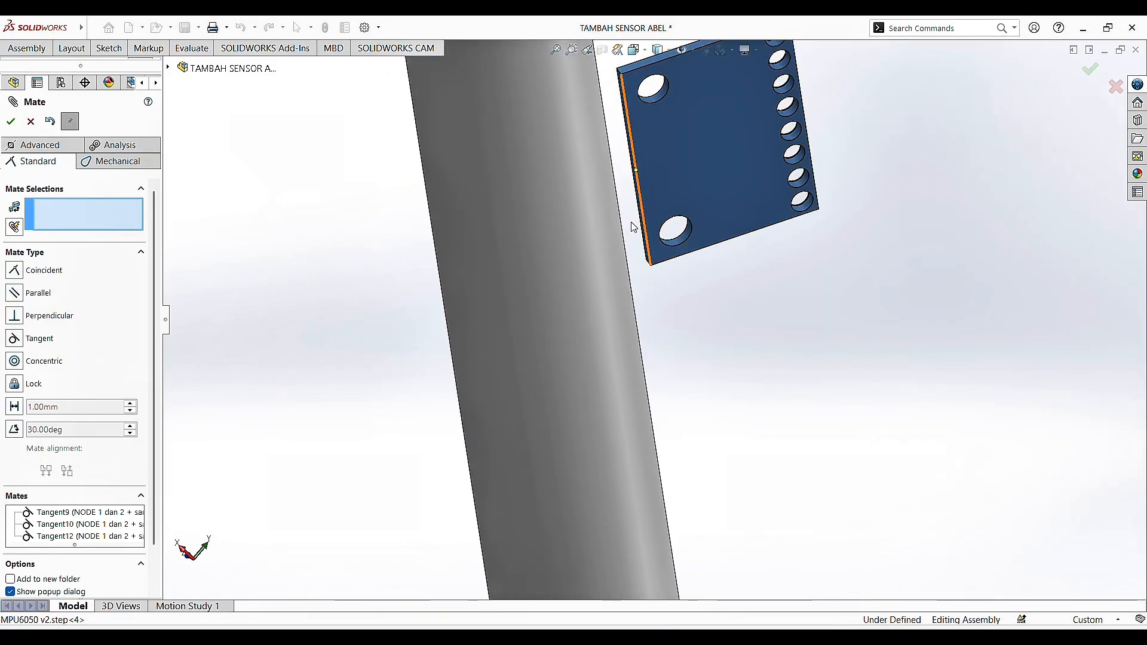
pyautogui.click(645, 230)
pyautogui.moveTo(657, 308); pyautogui.dragTo(617, 308, button='middle')
pyautogui.click(616, 308)
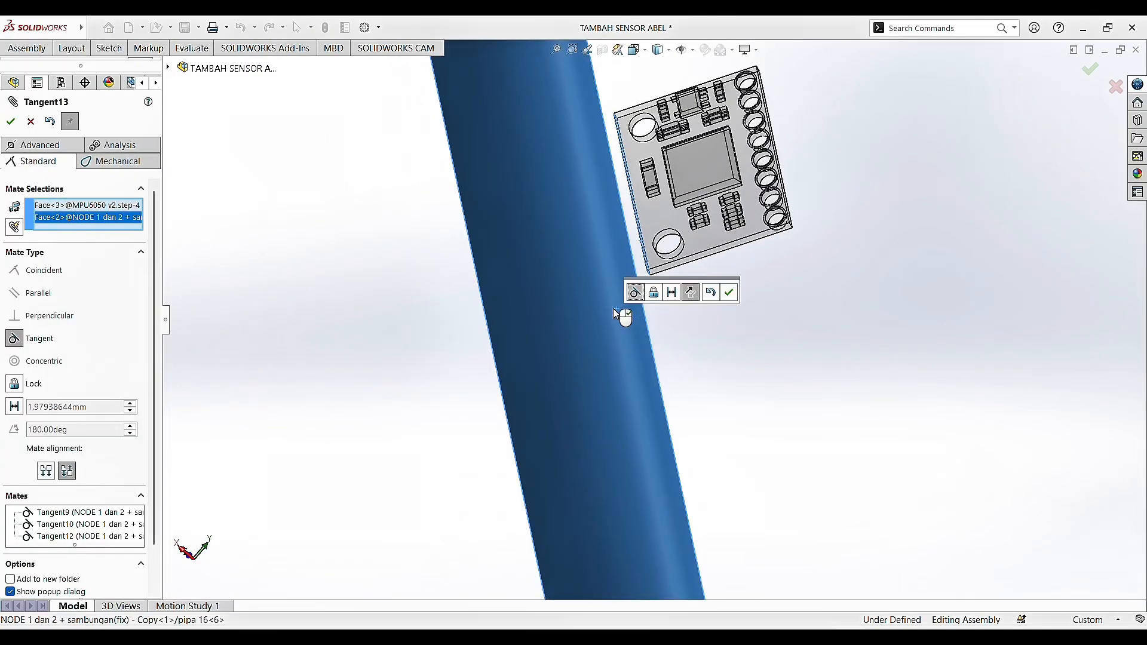
pyautogui.click(45, 390)
pyautogui.moveTo(744, 151); pyautogui.dragTo(705, 172)
pyautogui.click(50, 122)
# Step: Move the MPU6050 v2 board around pipa 16<6> to bring its mounting-hole side closer to the pipe
pyautogui.scroll(-5, 740, 233)
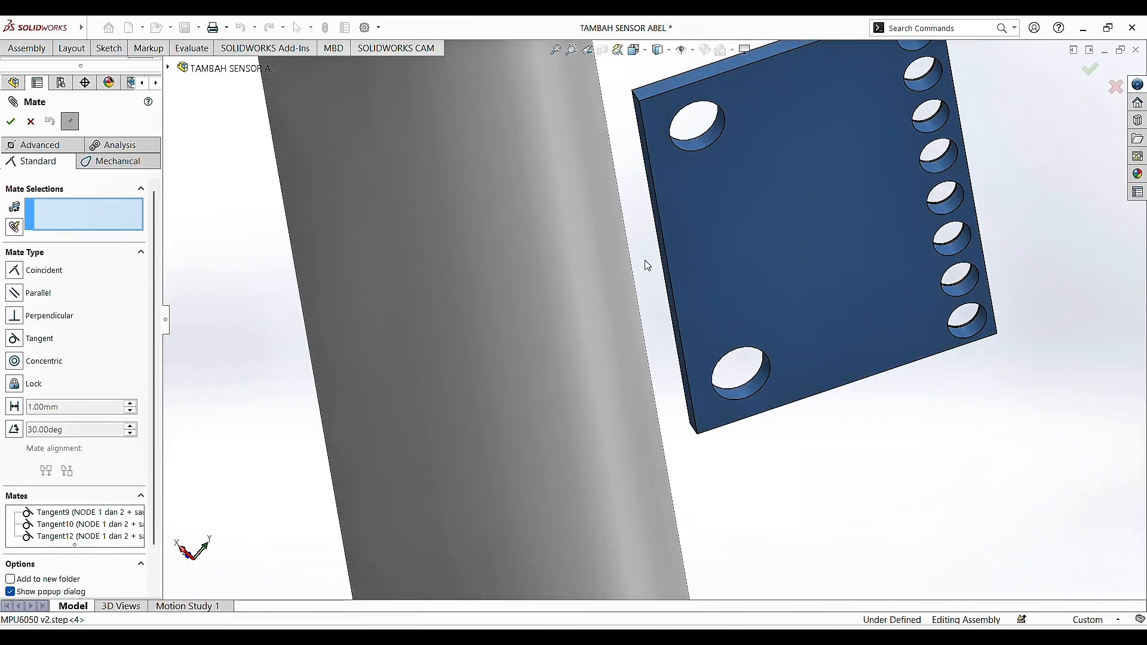
pyautogui.moveTo(721, 261); pyautogui.dragTo(703, 149)
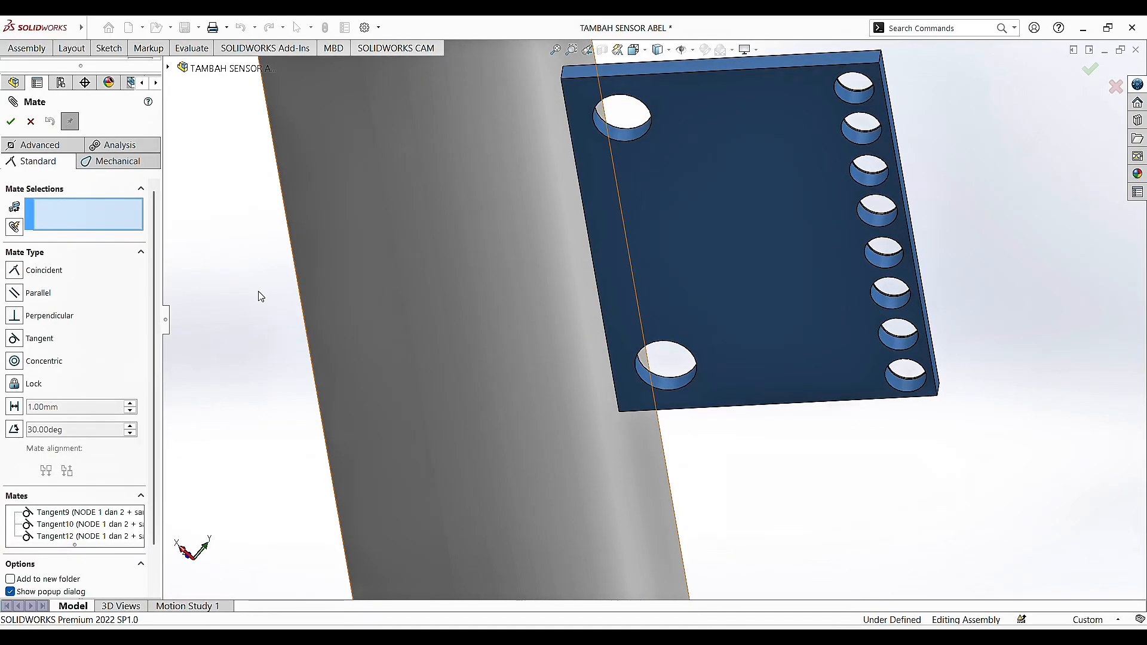
pyautogui.moveTo(1041, 326); pyautogui.dragTo(874, 406, button='middle')
pyautogui.moveTo(685, 335); pyautogui.dragTo(925, 222)
# Step: Examine the gap between the MPU6050 v2 board and pipa 16<6> from several angles
pyautogui.moveTo(926, 223); pyautogui.dragTo(910, 350, button='middle')
pyautogui.scroll(2, 946, 246)
pyautogui.scroll(-6, 946, 246)
pyautogui.moveTo(581, 231); pyautogui.dragTo(947, 202, button='middle')
pyautogui.scroll(4, 978, 170)
pyautogui.scroll(-5, 978, 170)
pyautogui.moveTo(730, 295); pyautogui.dragTo(752, 341, button='middle')
pyautogui.scroll(8, 375, 449)
pyautogui.scroll(-9, 478, 370)
pyautogui.scroll(6, 413, 397)
# Step: Try a concentric mate between the board's long edge beside the mounting holes and the cylindrical face of pipa 16<6>
pyautogui.moveTo(413, 397); pyautogui.dragTo(308, 333, button='middle')
pyautogui.scroll(2, 308, 333)
pyautogui.moveTo(445, 264); pyautogui.dragTo(528, 277, button='middle')
pyautogui.click(531, 281)
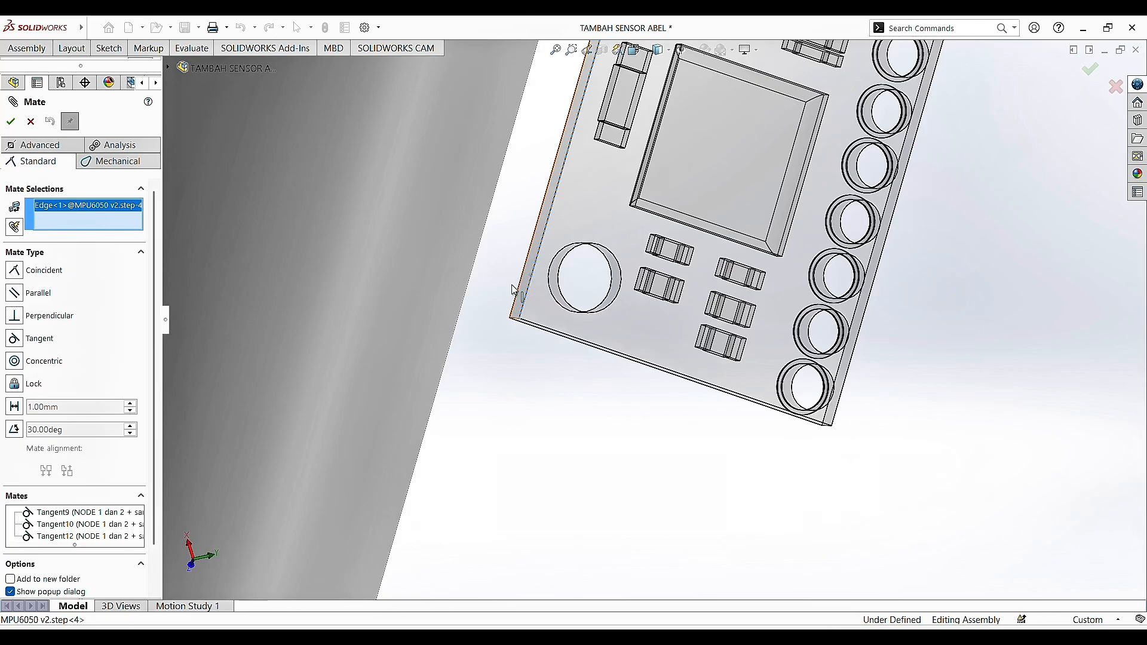
pyautogui.click(454, 267)
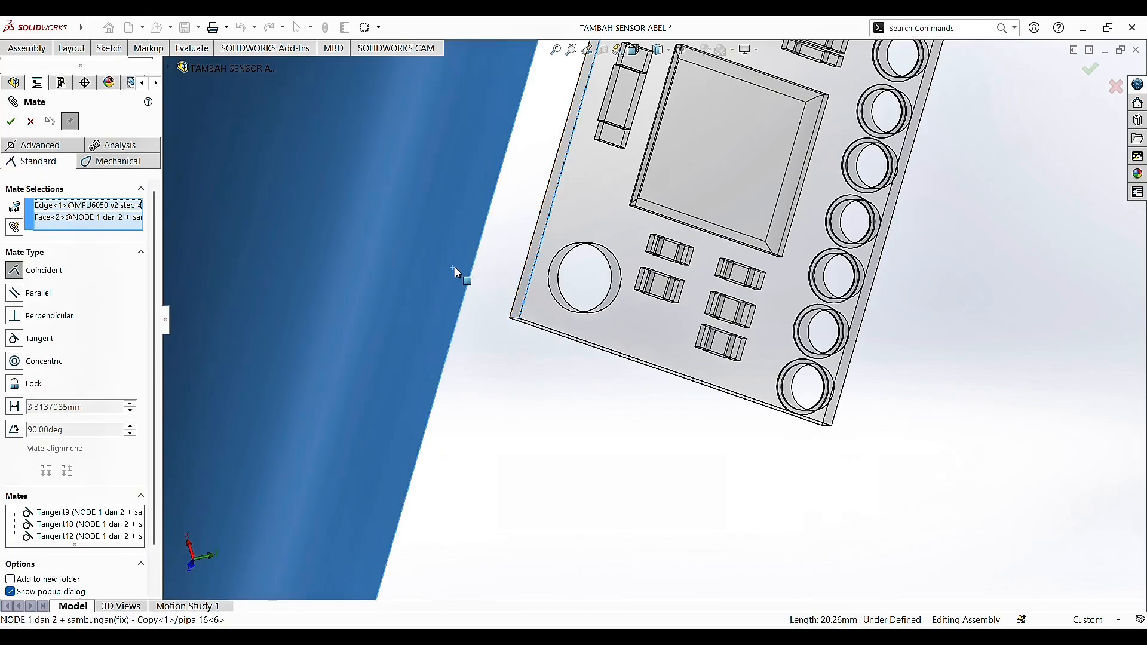
pyautogui.click(48, 362)
pyautogui.click(700, 193)
pyautogui.press('Escape')
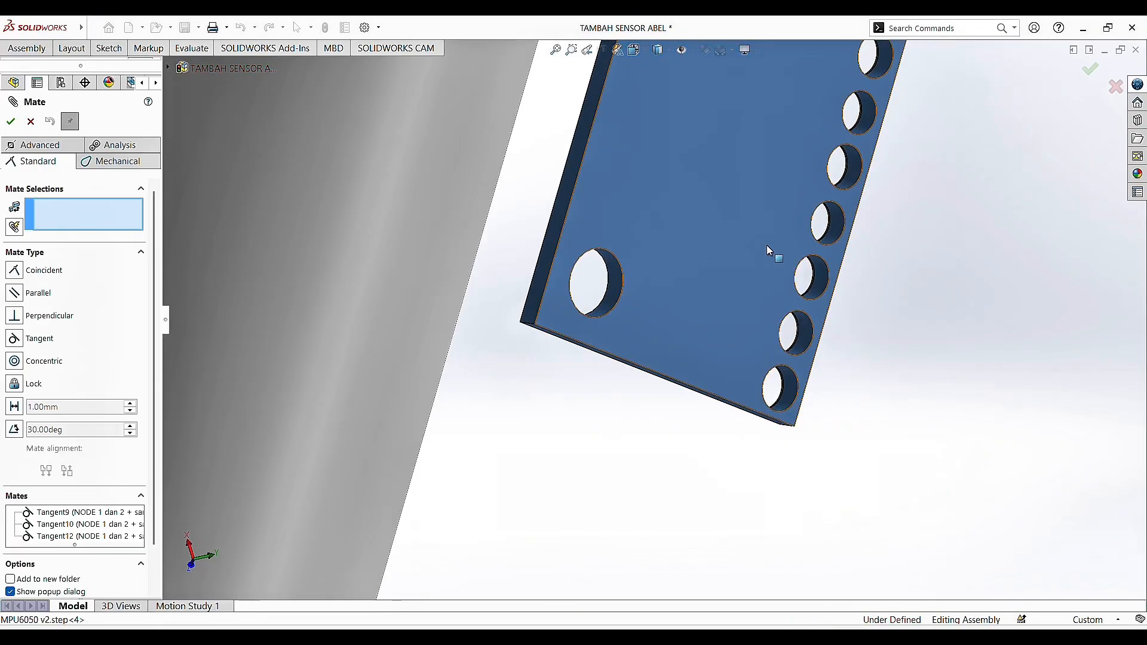
# Step: Reposition the MPU6050 v2 board beside pipa 16<6> with its mounting-hole edge facing the pipe, and close the mate command
pyautogui.moveTo(512, 251); pyautogui.dragTo(638, 258)
pyautogui.scroll(-5, 637, 255)
pyautogui.moveTo(675, 247); pyautogui.dragTo(584, 273)
pyautogui.click(28, 124)
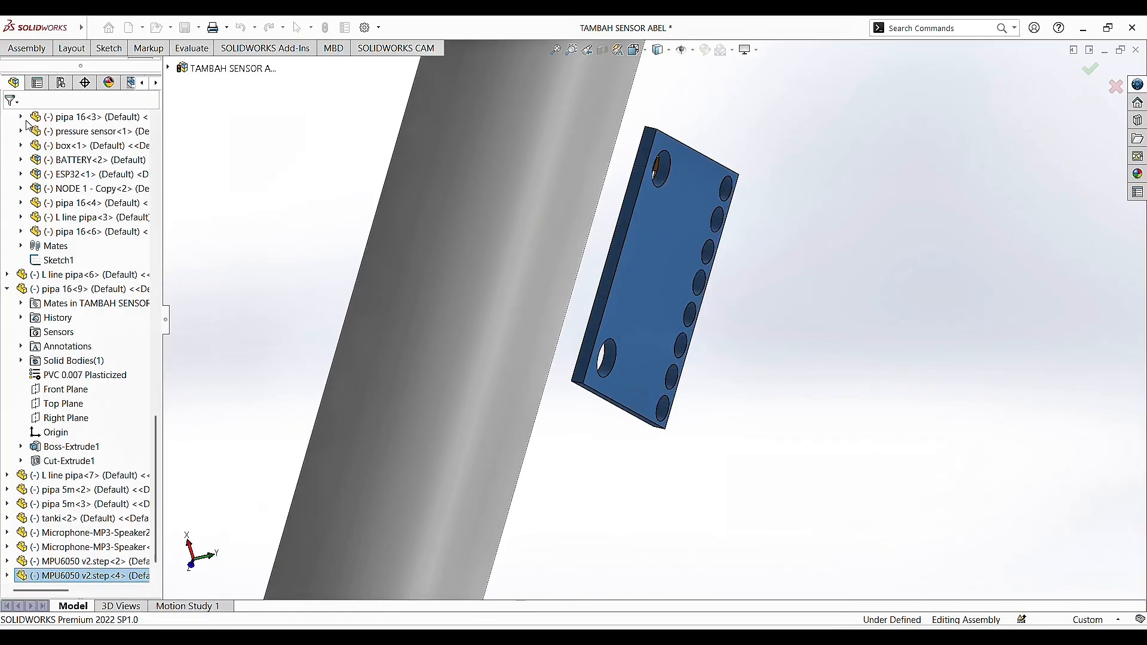
# Step: Apply a tangent mate between the MPU6050 v2 board's long narrow side face and the cylindrical face of pipa 16<6>
pyautogui.click(605, 279)
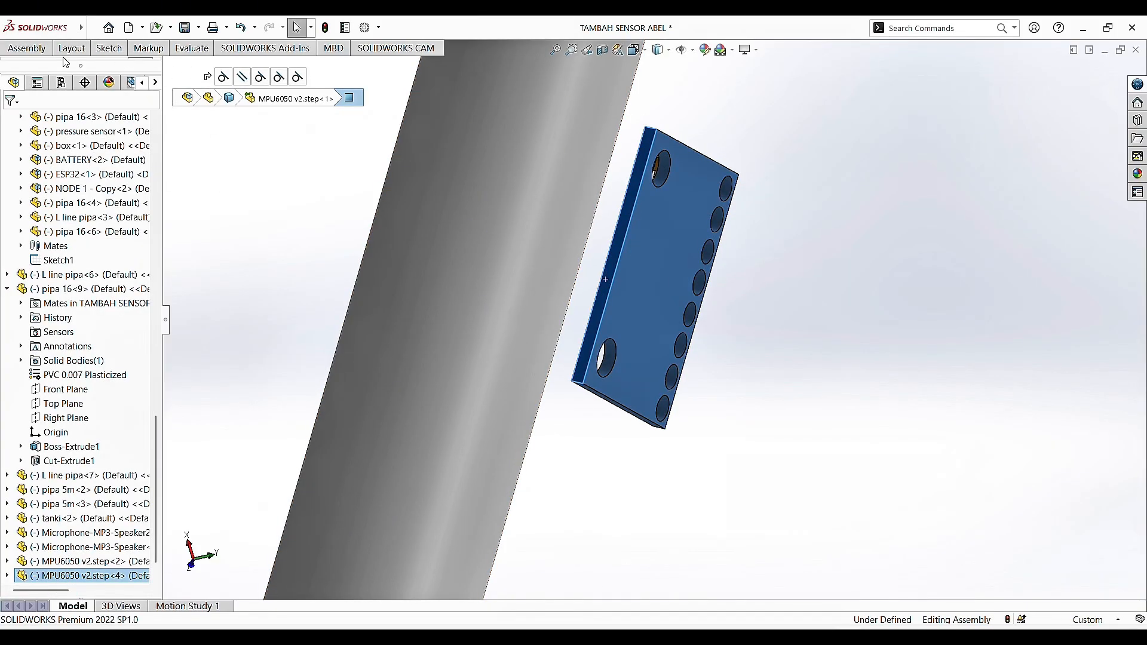
pyautogui.click(40, 50)
pyautogui.click(141, 76)
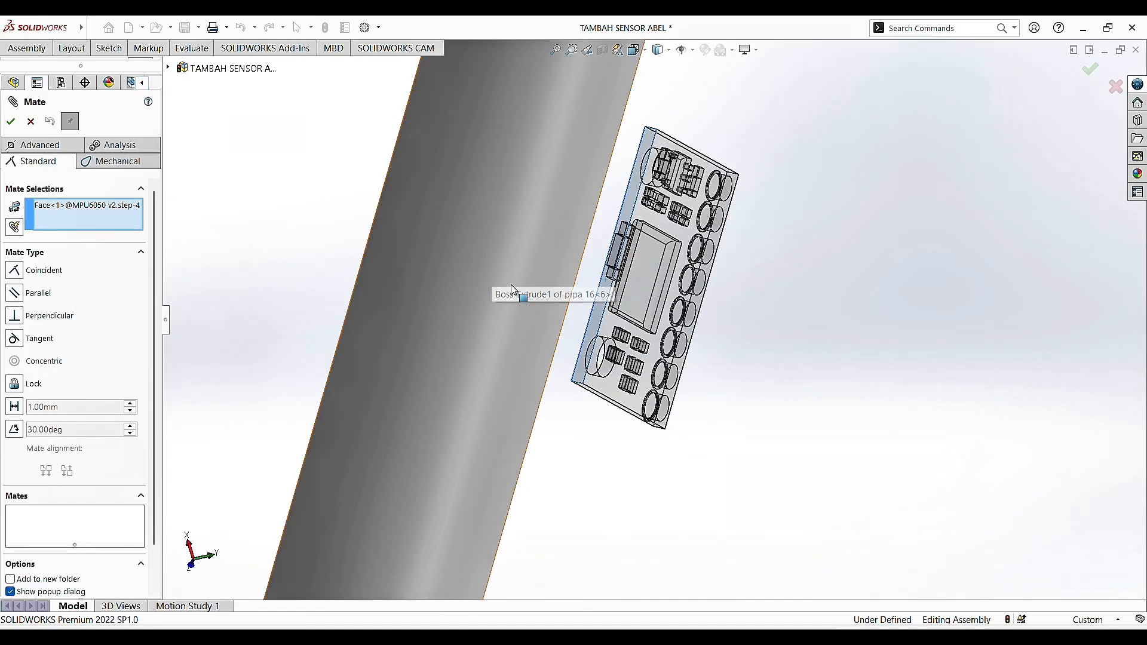
pyautogui.click(543, 263)
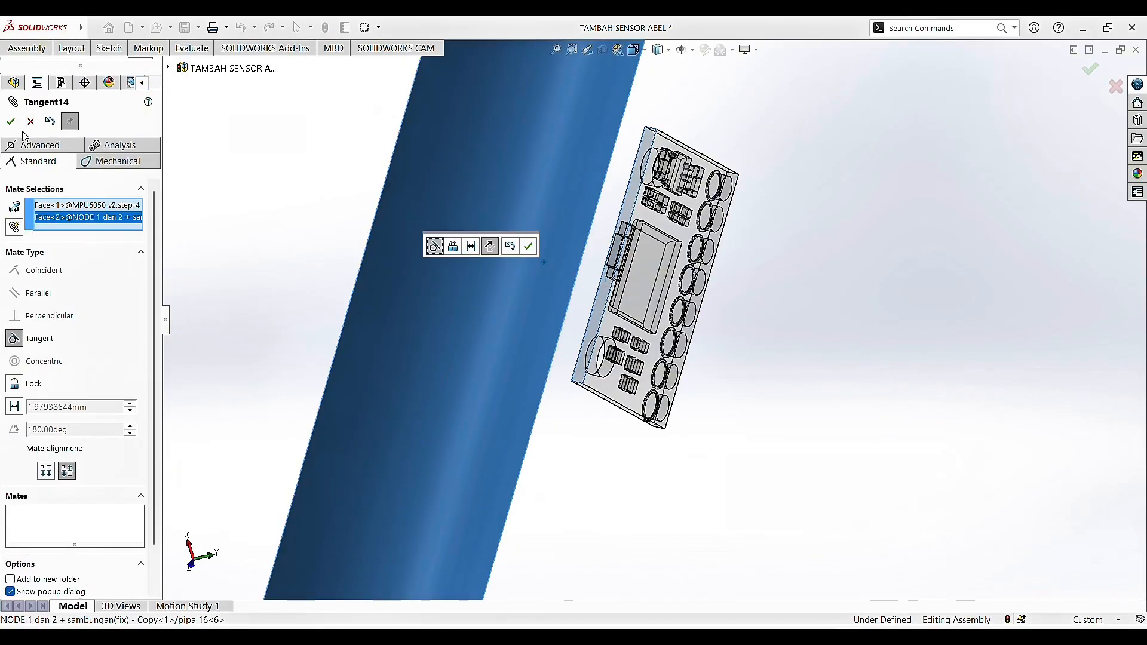
pyautogui.click(11, 122)
# Step: Move the MPU6050 v2 board along pipa 16<6> and check its gap to the pipe from the component side
pyautogui.moveTo(650, 295); pyautogui.dragTo(557, 352)
pyautogui.moveTo(557, 351); pyautogui.dragTo(517, 351, button='middle')
pyautogui.scroll(5, 518, 357)
pyautogui.moveTo(437, 332); pyautogui.dragTo(477, 348, button='middle')
pyautogui.scroll(-1, 359, 306)
pyautogui.scroll(-5, 432, 310)
pyautogui.moveTo(410, 328); pyautogui.dragTo(561, 273, button='middle')
pyautogui.scroll(-10, 621, 154)
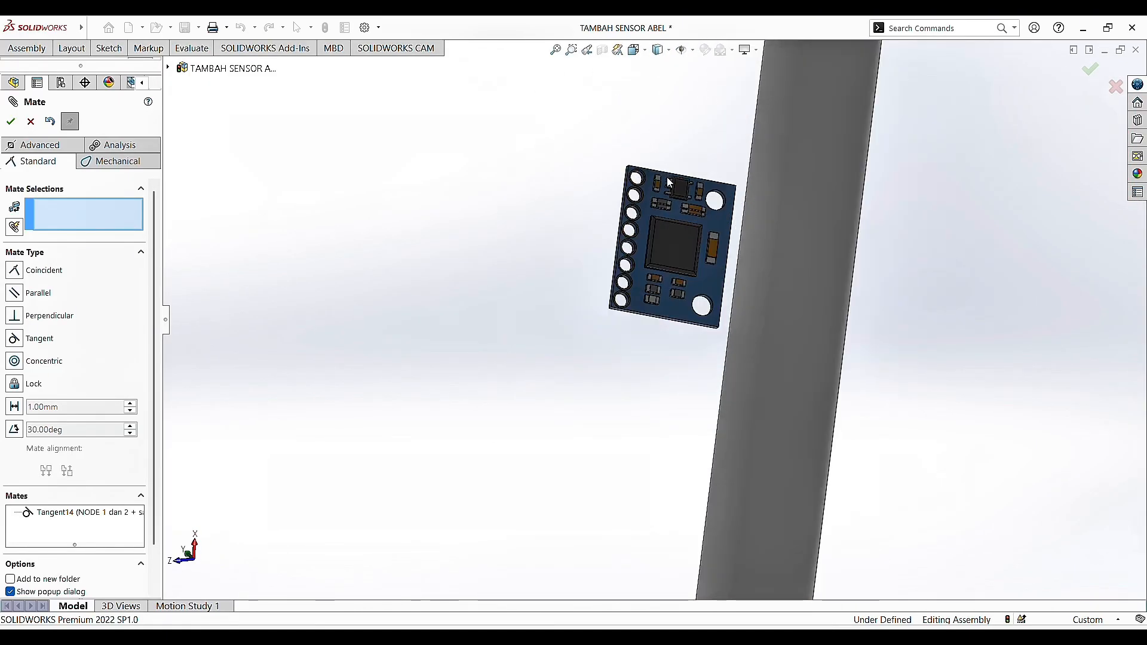
# Step: Try to lock the MPU6050 v2 board to pipa 16<6> using a chip edge, and undo the last tangent mate
pyautogui.click(712, 287)
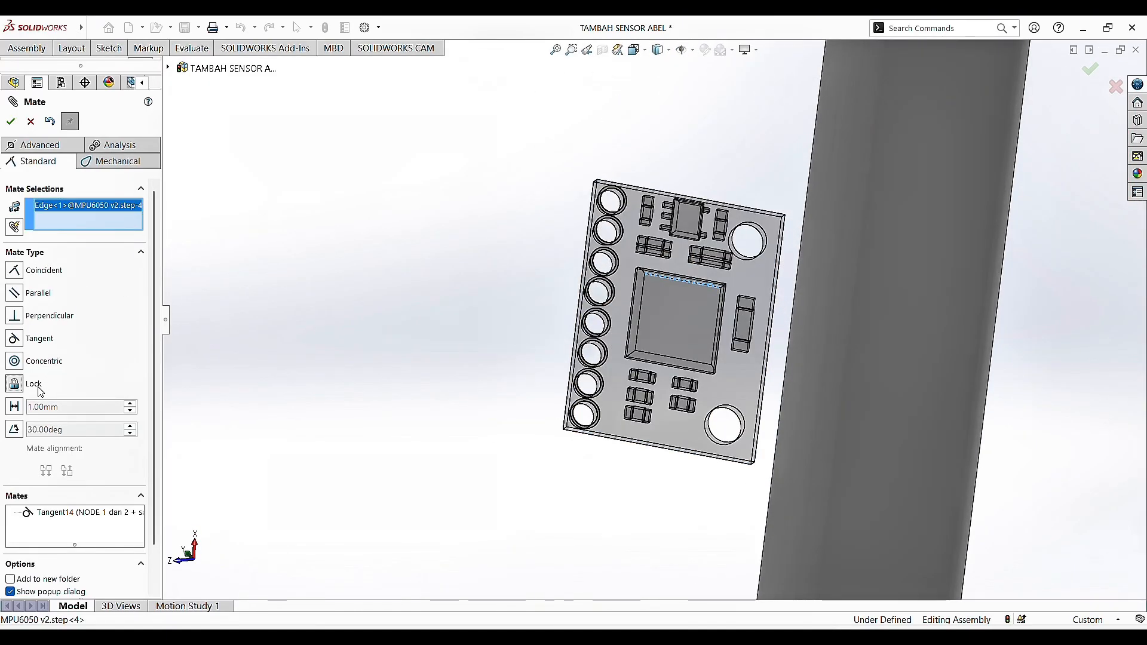
pyautogui.click(824, 294)
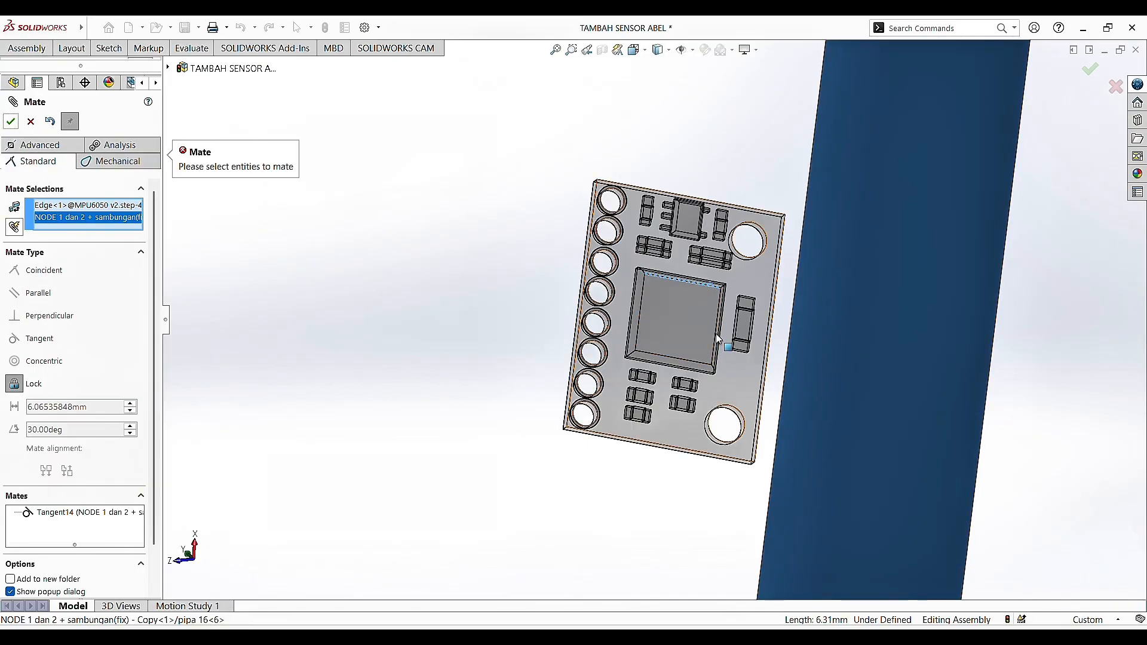
pyautogui.scroll(-4, 647, 421)
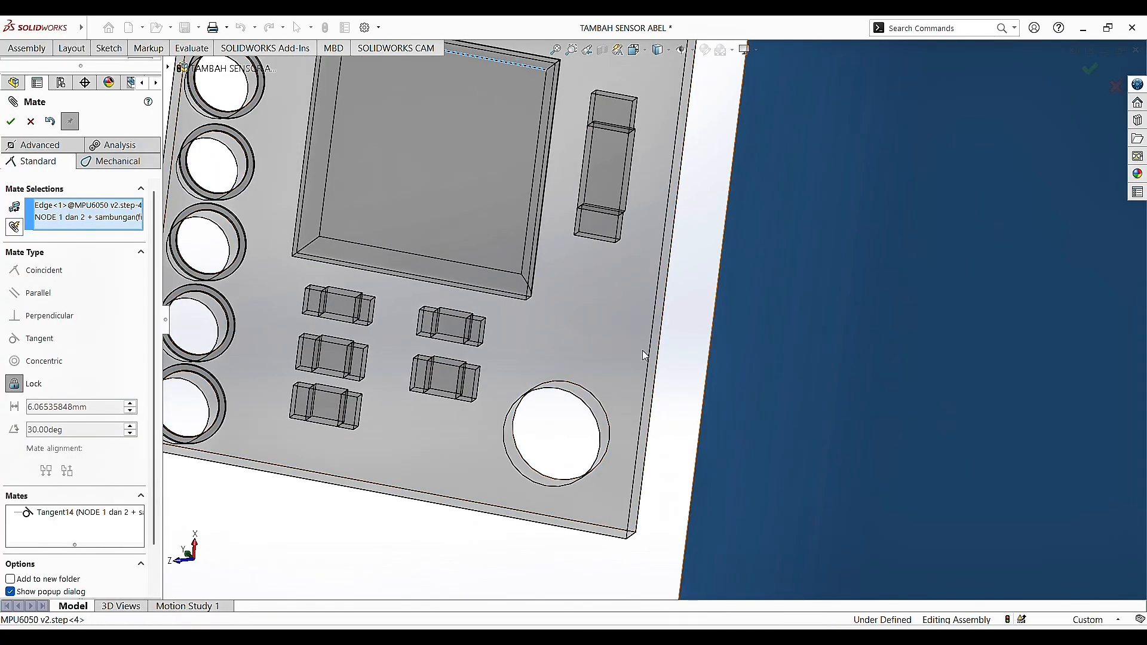
pyautogui.click(987, 346)
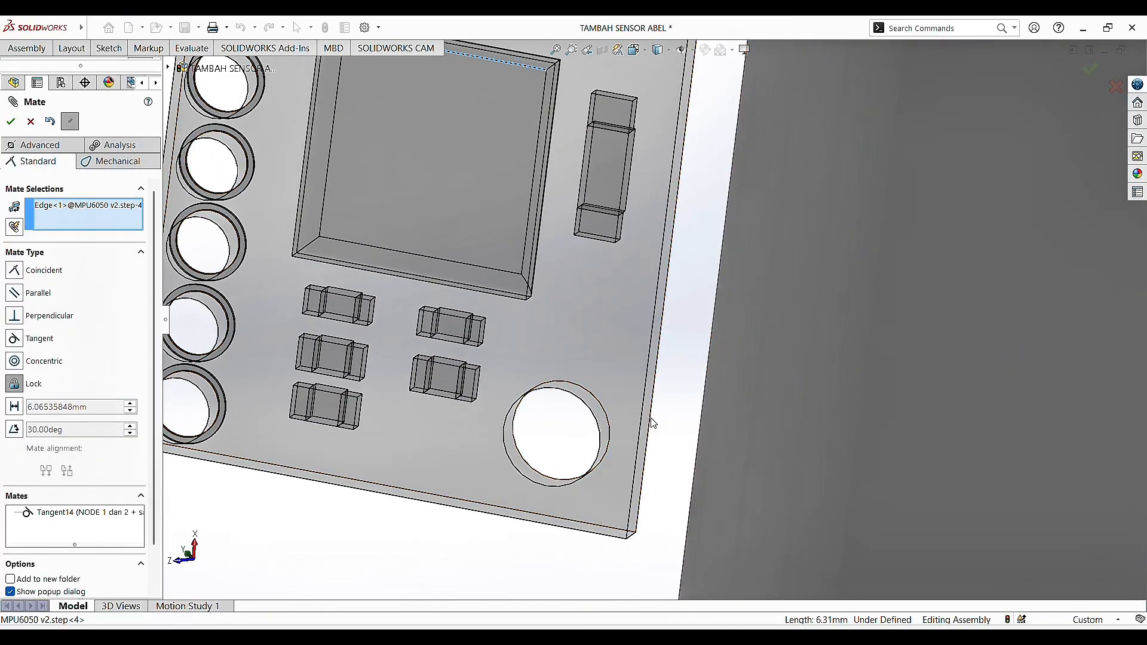
pyautogui.click(870, 358)
pyautogui.scroll(-2, 107, 425)
pyautogui.scroll(2, 108, 426)
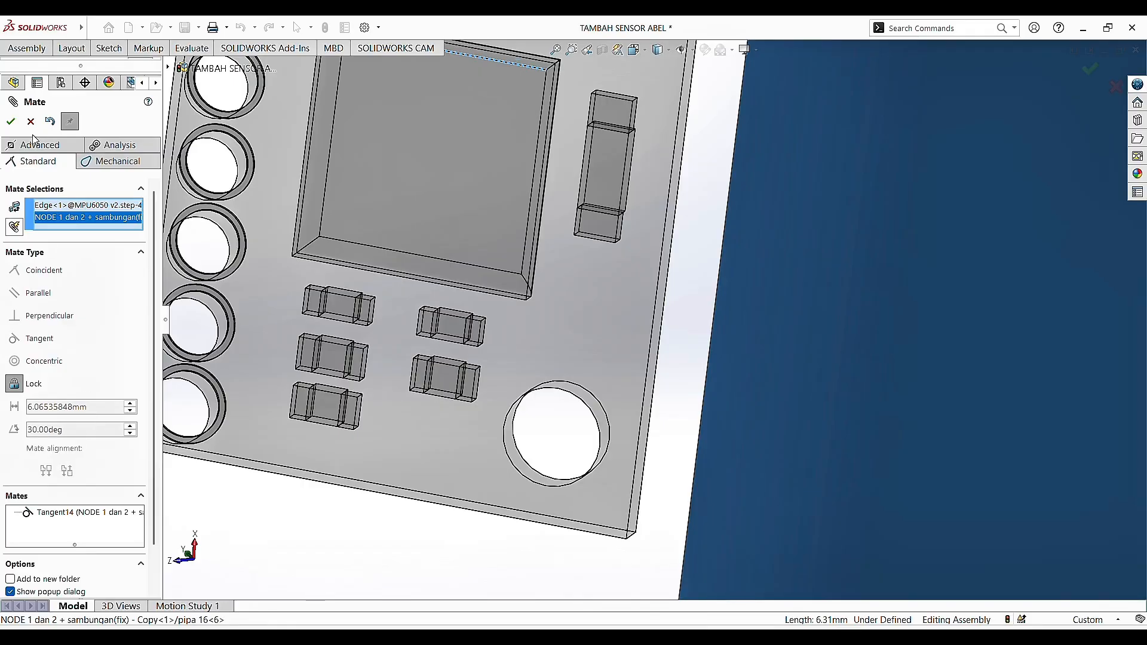
pyautogui.click(14, 121)
pyautogui.click(50, 122)
# Step: Examine how the MPU6050 v2 board sits on the pipe above the dark sphere node, compared with the one above the gold node
pyautogui.scroll(2, 498, 309)
pyautogui.moveTo(632, 328); pyautogui.dragTo(841, 359, button='middle')
pyautogui.scroll(3, 658, 336)
pyautogui.scroll(-4, 633, 457)
pyautogui.scroll(3, 622, 461)
pyautogui.moveTo(531, 403); pyautogui.dragTo(711, 294, button='middle')
pyautogui.scroll(-5, 472, 449)
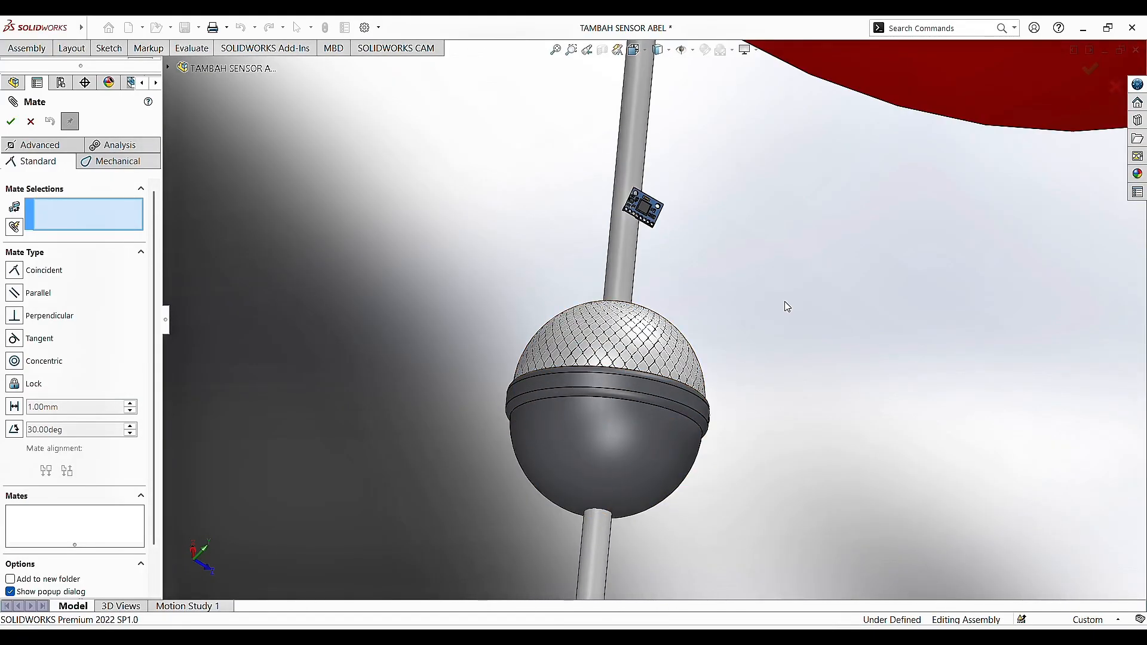
pyautogui.scroll(3, 786, 306)
pyautogui.scroll(6, 1054, 370)
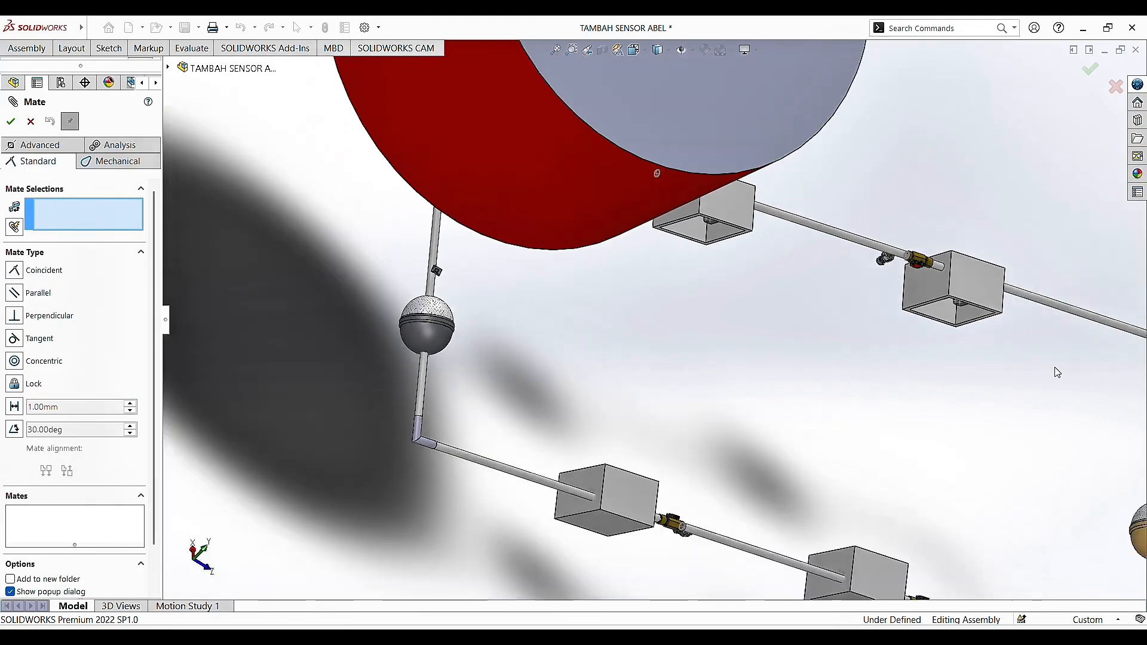
pyautogui.scroll(-7, 985, 456)
pyautogui.scroll(2, 632, 252)
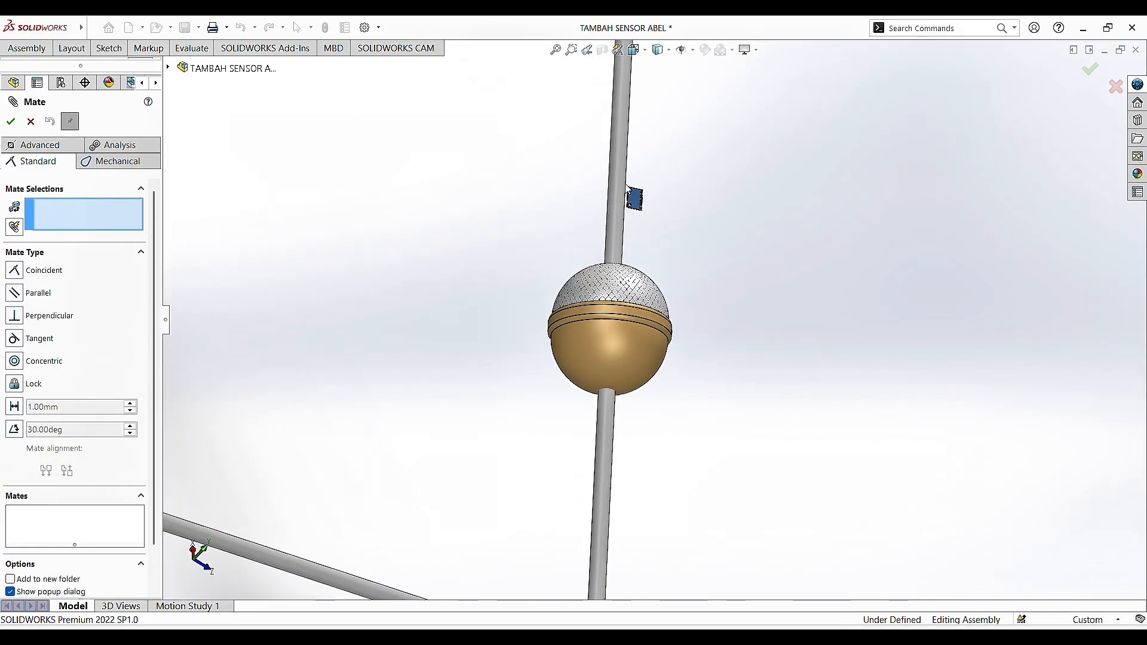
pyautogui.scroll(-6, 628, 143)
pyautogui.moveTo(604, 366); pyautogui.dragTo(612, 388, button='middle')
pyautogui.moveTo(826, 315); pyautogui.dragTo(794, 301, button='middle')
pyautogui.scroll(2, 478, 251)
pyautogui.scroll(-3, 594, 148)
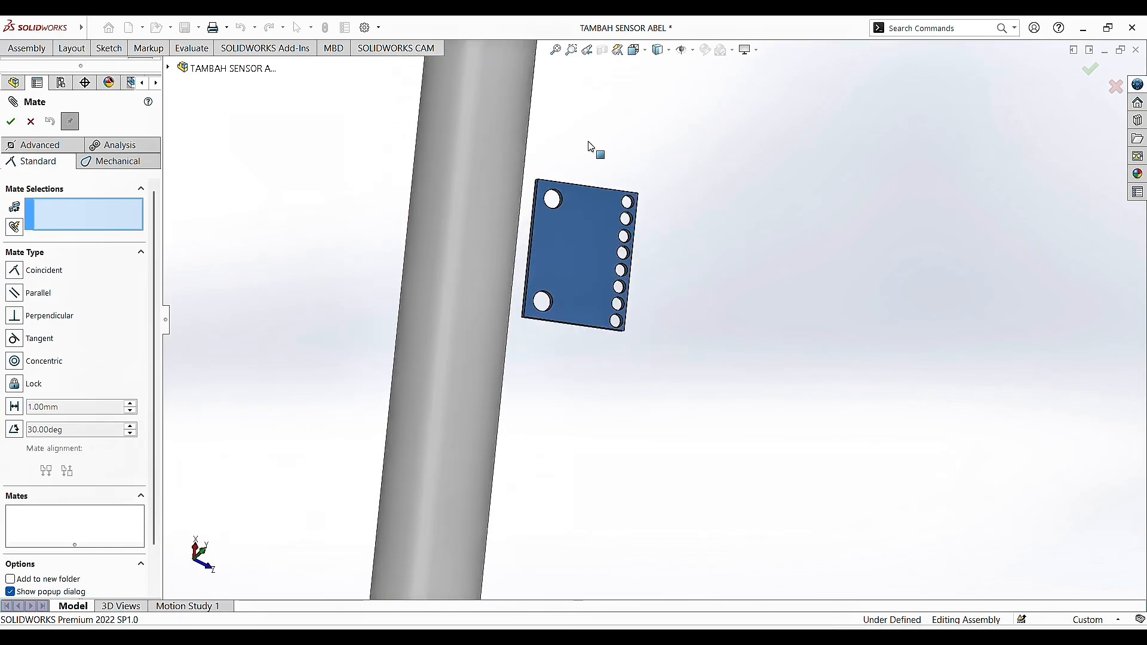
# Step: Delete the MPU6050 v2 board beside pipa 16<6> together with its dependent mates
pyautogui.click(604, 250)
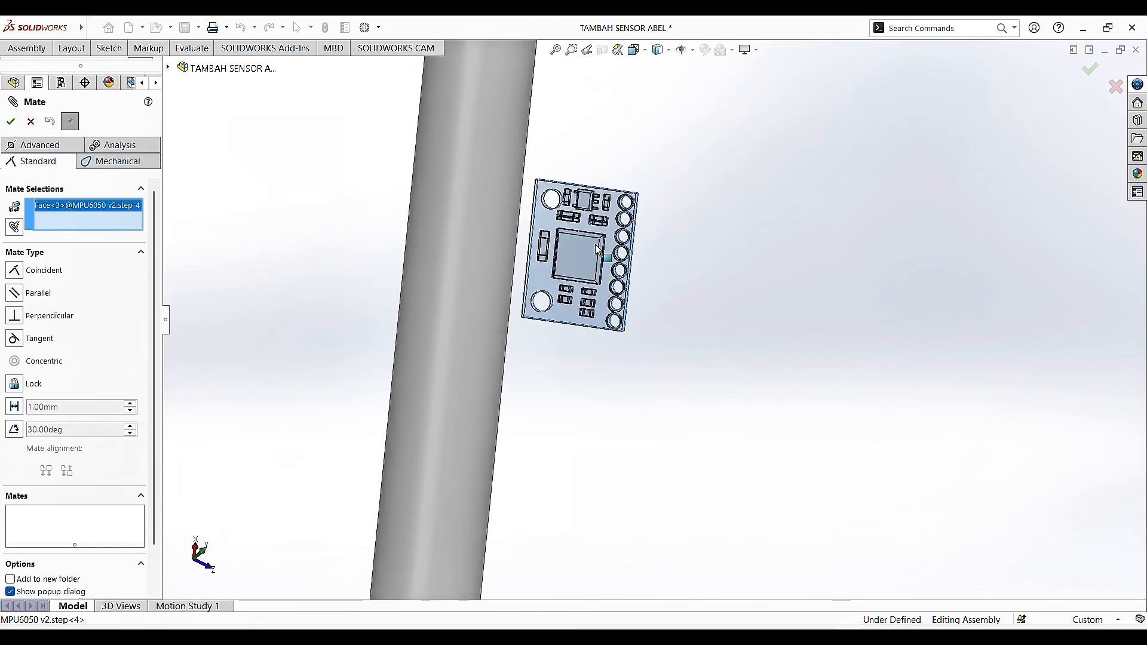
pyautogui.click(31, 122)
pyautogui.press('Delete')
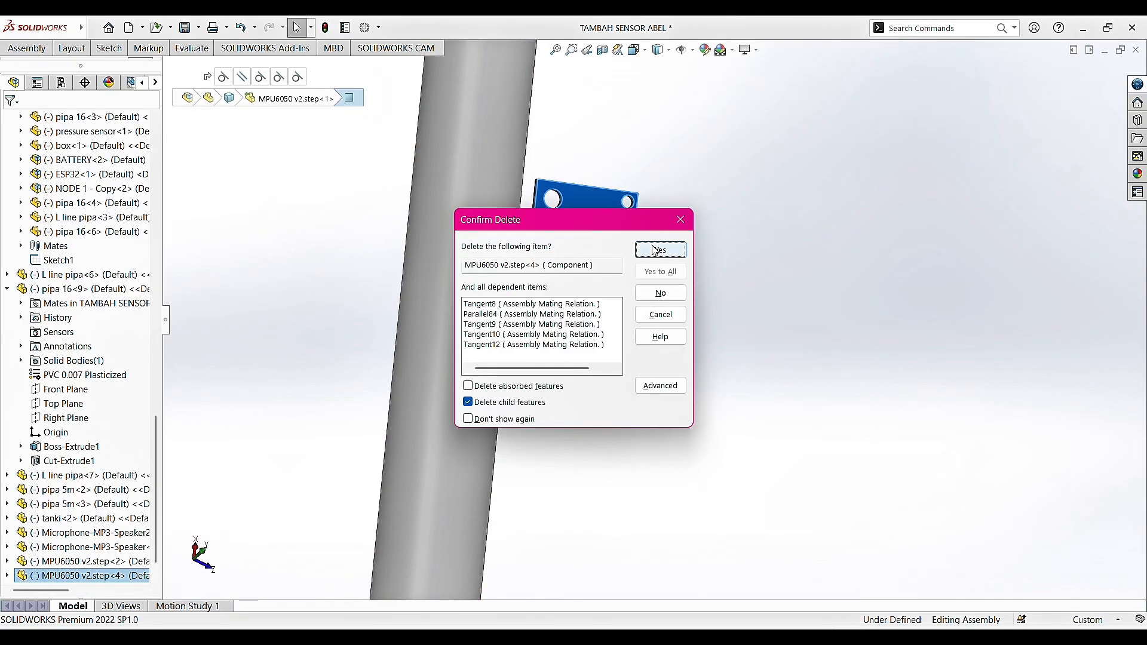
pyautogui.press('Return')
# Step: Insert a fresh MPU6050 v2 component and place it over pipa 16<6>
pyautogui.click(27, 48)
pyautogui.click(20, 70)
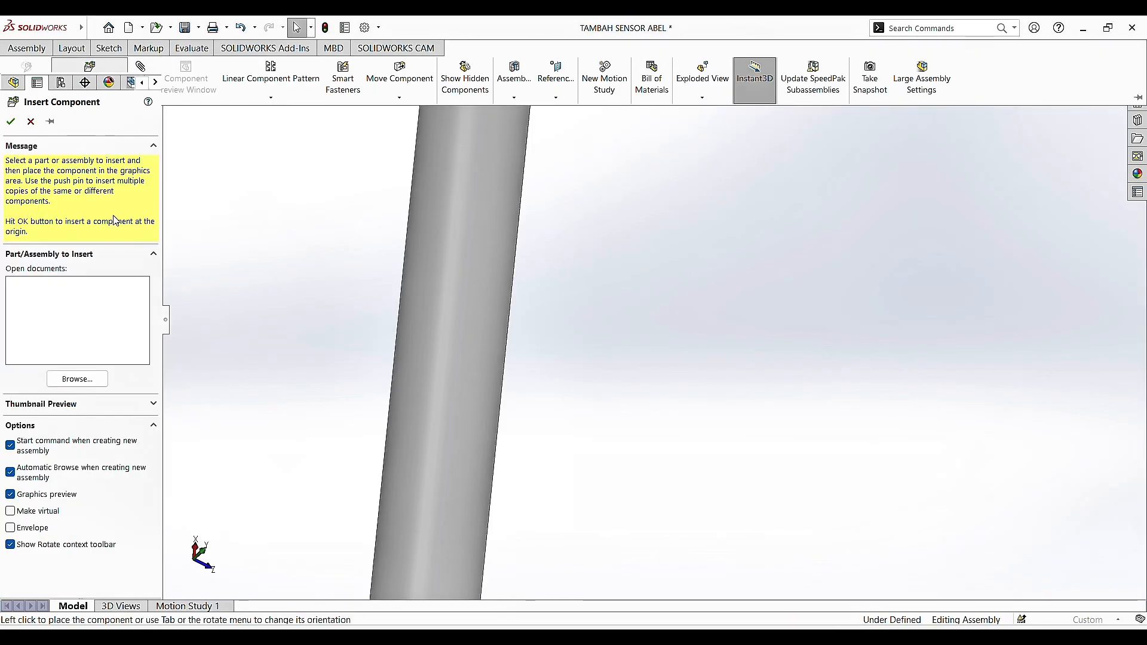
pyautogui.doubleClick(579, 287)
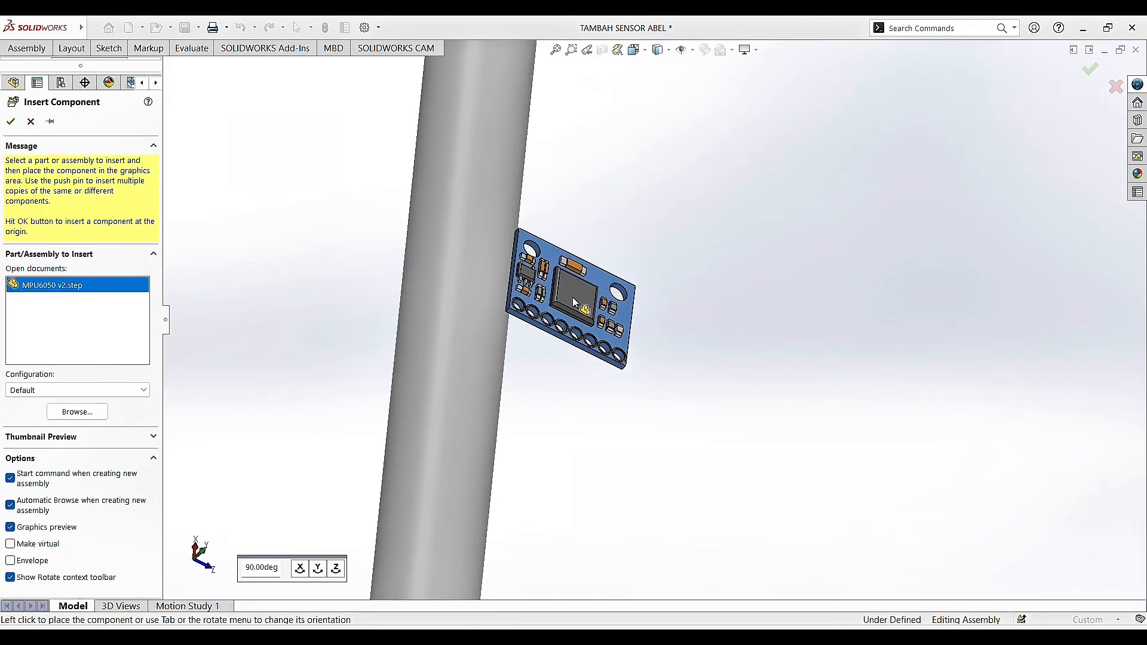
pyautogui.click(458, 346)
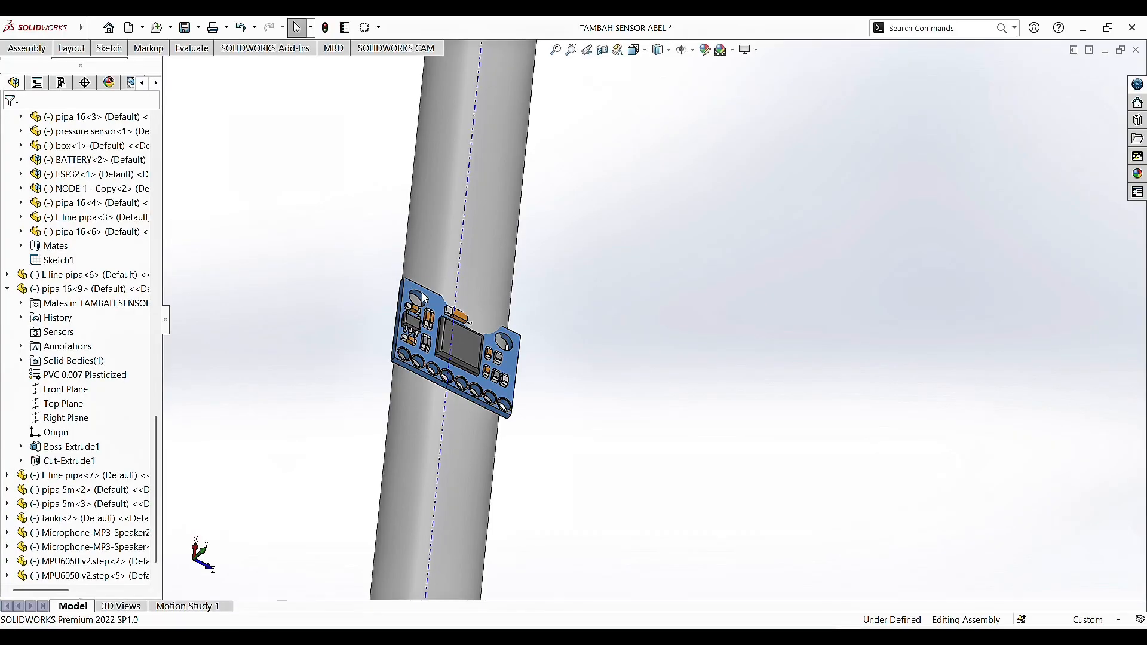
# Step: Add a tangent mate between the new board's long side face beside the mounting holes and the cylindrical face of pipa 16<6>
pyautogui.click(78, 48)
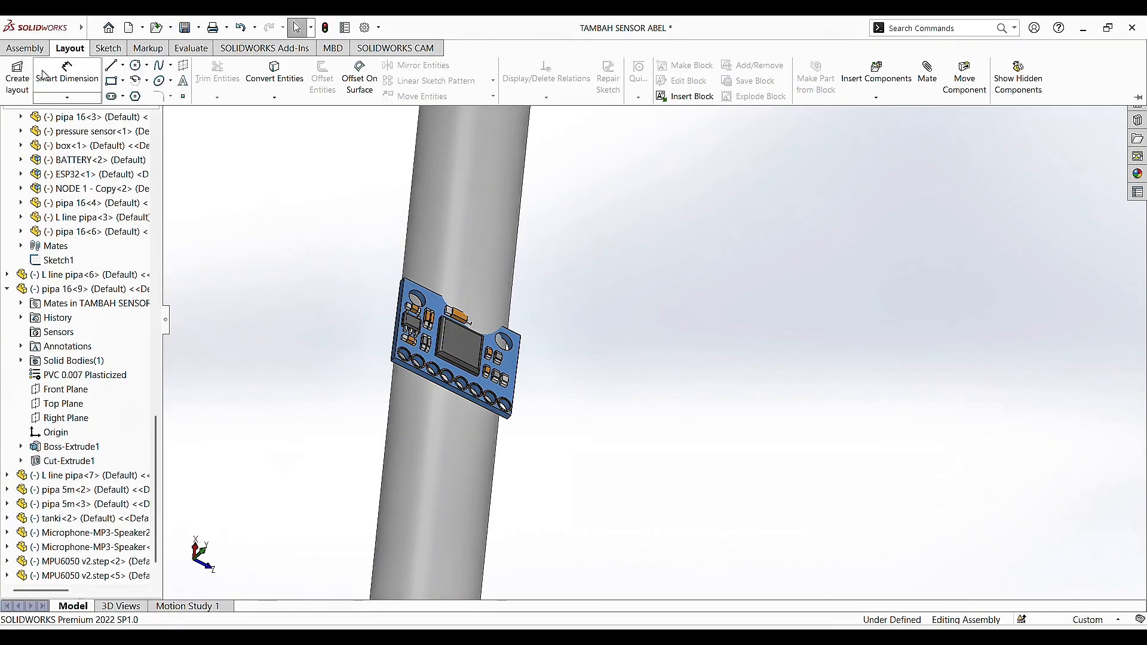
pyautogui.click(24, 50)
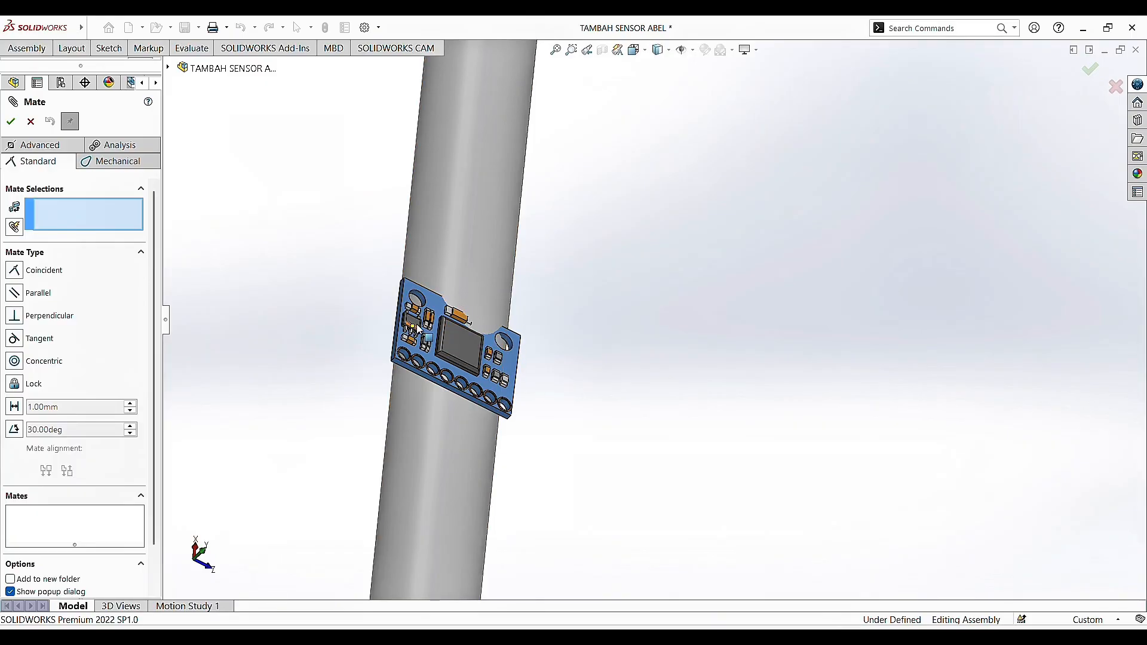
pyautogui.moveTo(416, 325); pyautogui.dragTo(517, 451)
pyautogui.moveTo(538, 441); pyautogui.dragTo(346, 328, button='middle')
pyautogui.scroll(-1, 587, 469)
pyautogui.click(516, 568)
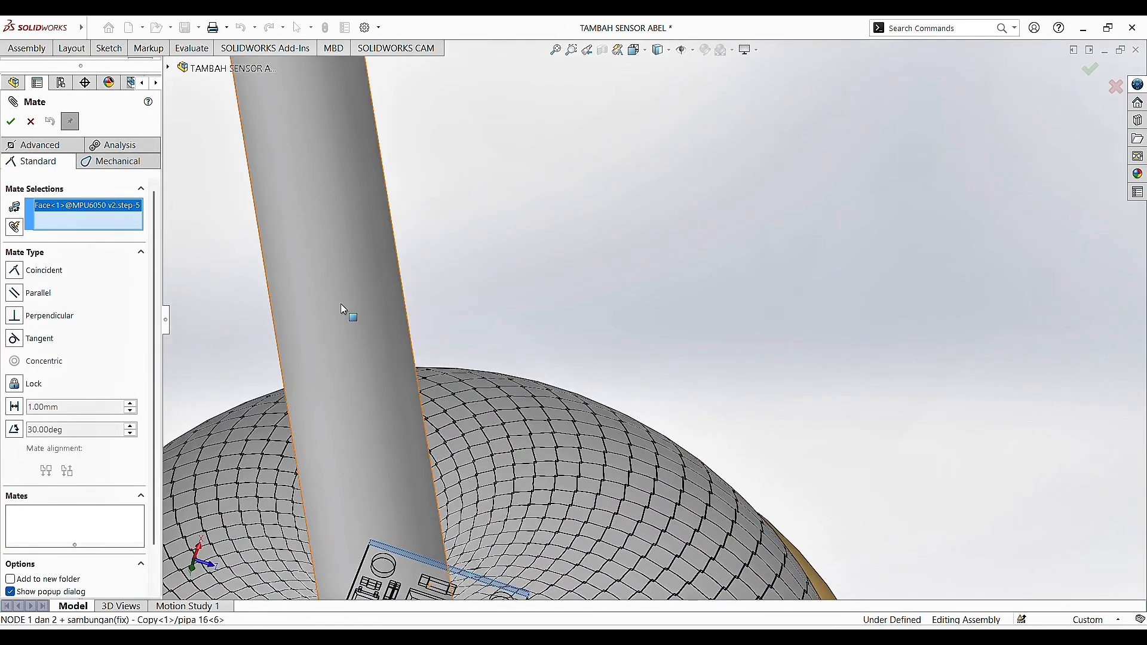
pyautogui.click(315, 157)
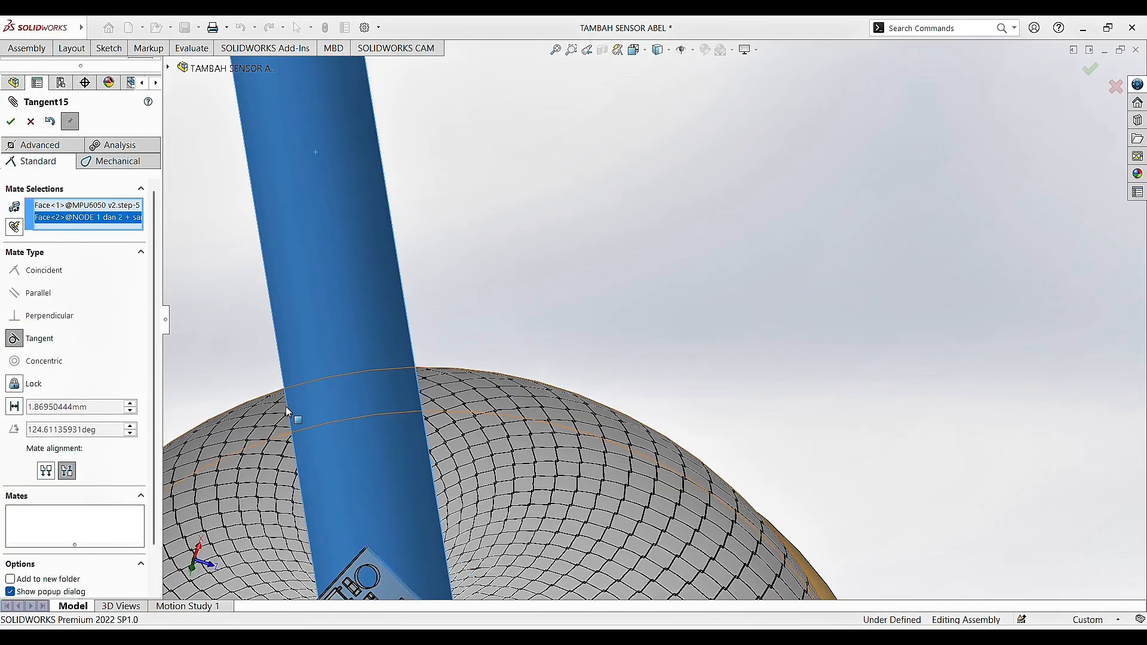
pyautogui.click(11, 123)
# Step: Slide the MPU6050 v2 board up along pipa 16<6>, away from the sphere node
pyautogui.scroll(3, 328, 407)
pyautogui.moveTo(614, 508); pyautogui.dragTo(552, 136)
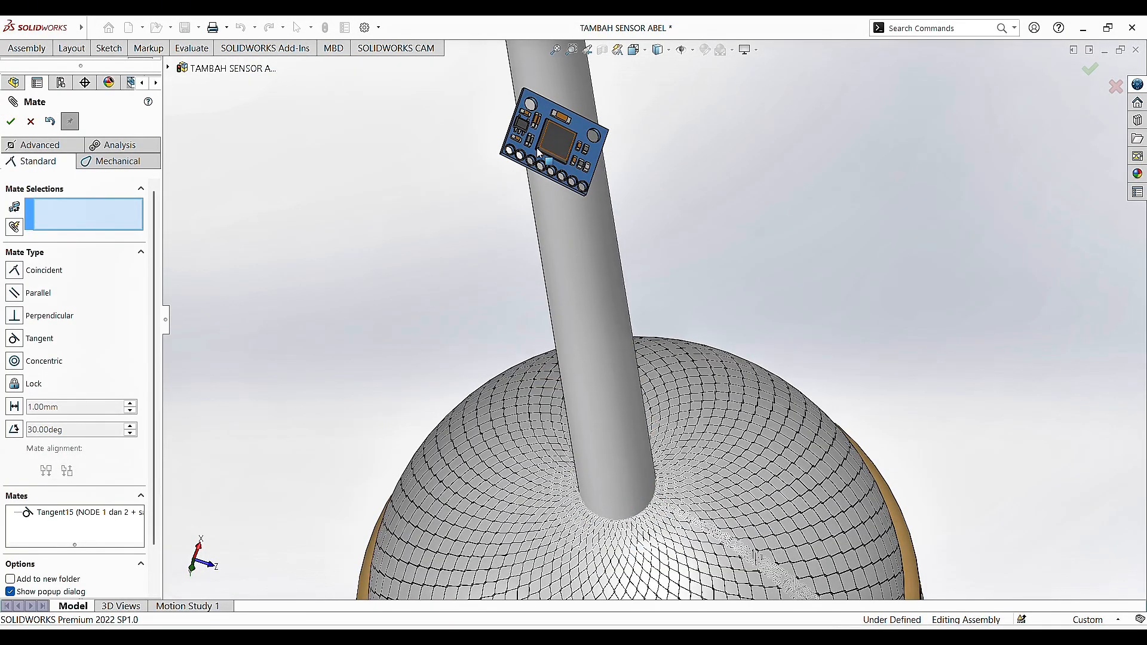
pyautogui.moveTo(508, 159); pyautogui.dragTo(512, 140)
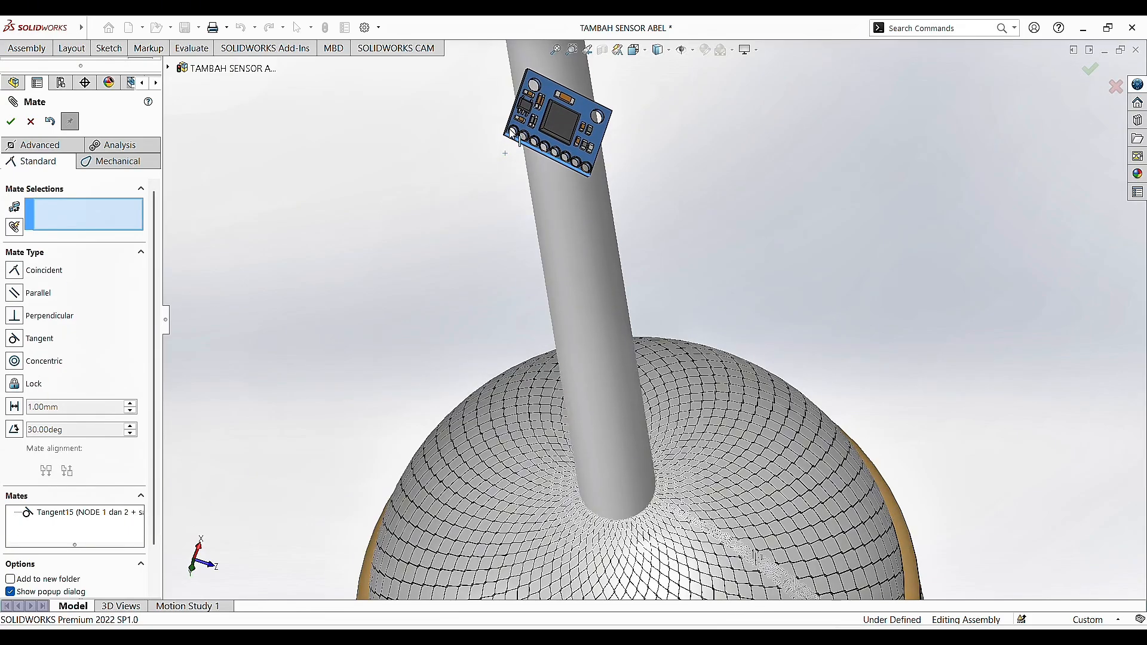
# Step: Lock the new MPU6050 v2 board to pipa 16<6> and finish the mate command
pyautogui.click(554, 130)
pyautogui.click(582, 195)
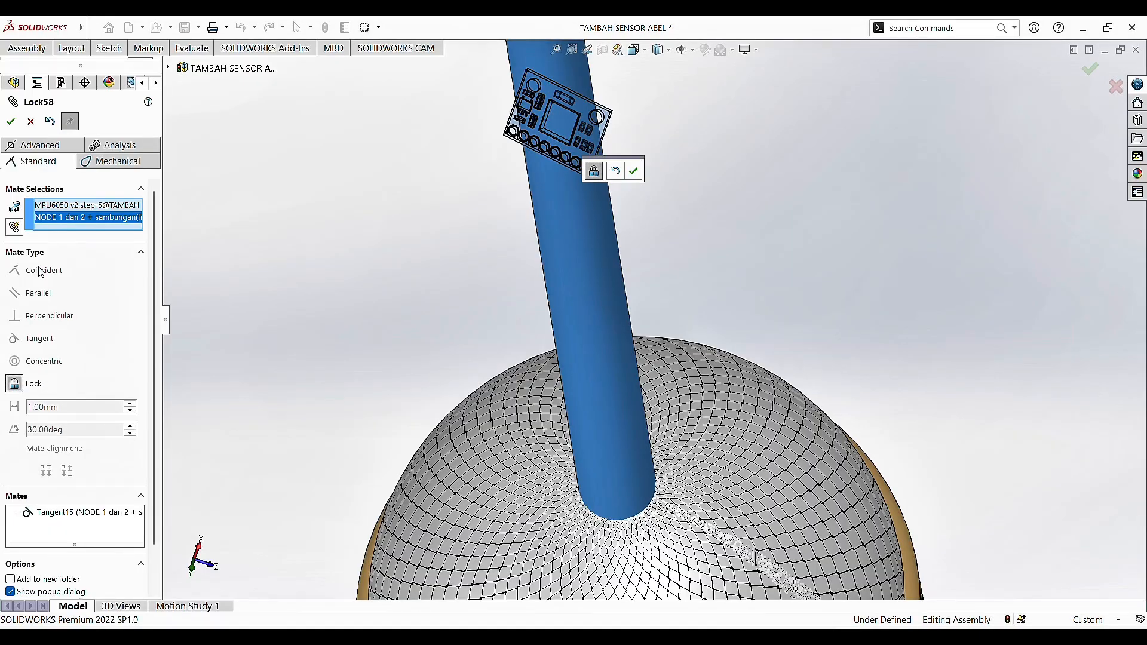
pyautogui.click(11, 122)
pyautogui.scroll(6, 583, 302)
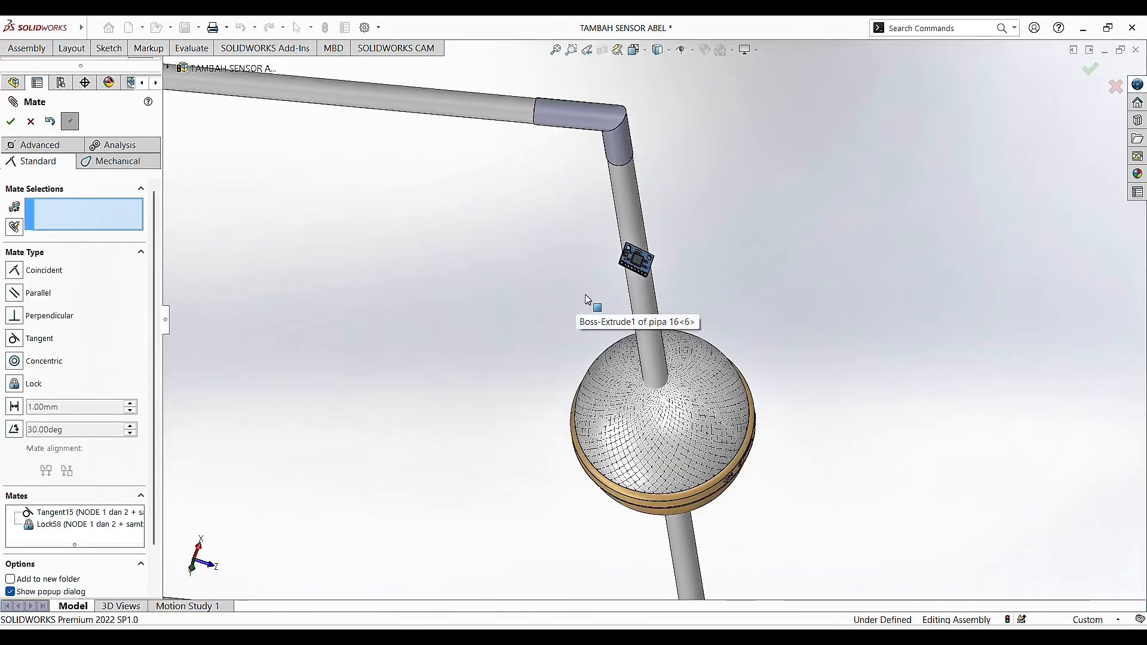
pyautogui.click(642, 266)
pyautogui.scroll(3, 657, 364)
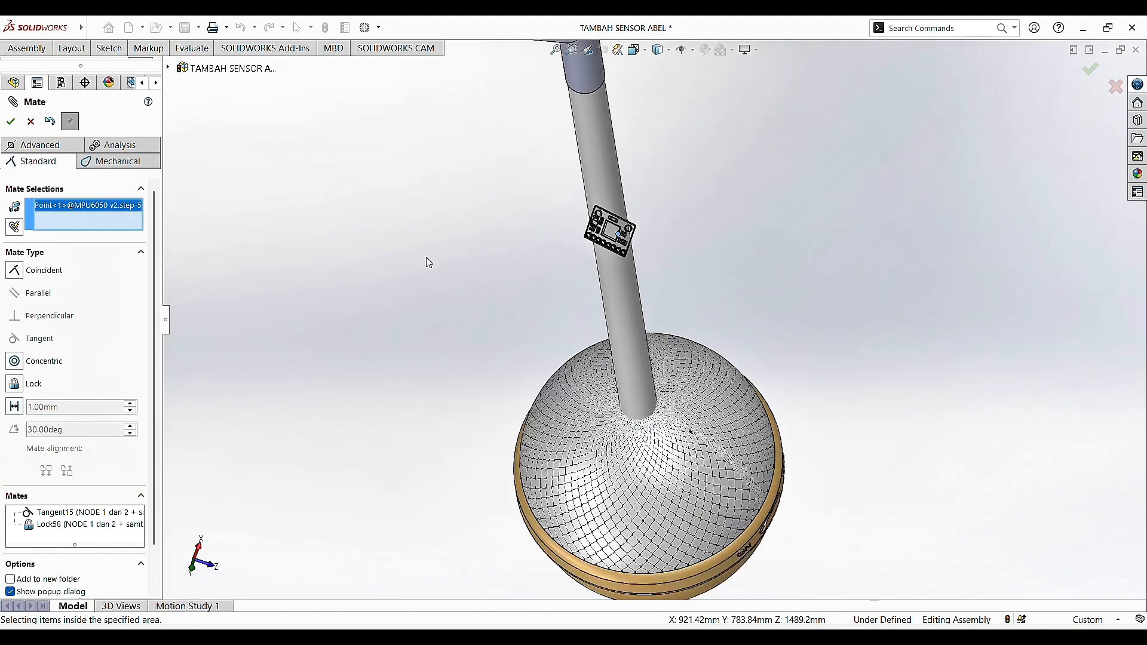
pyautogui.click(11, 122)
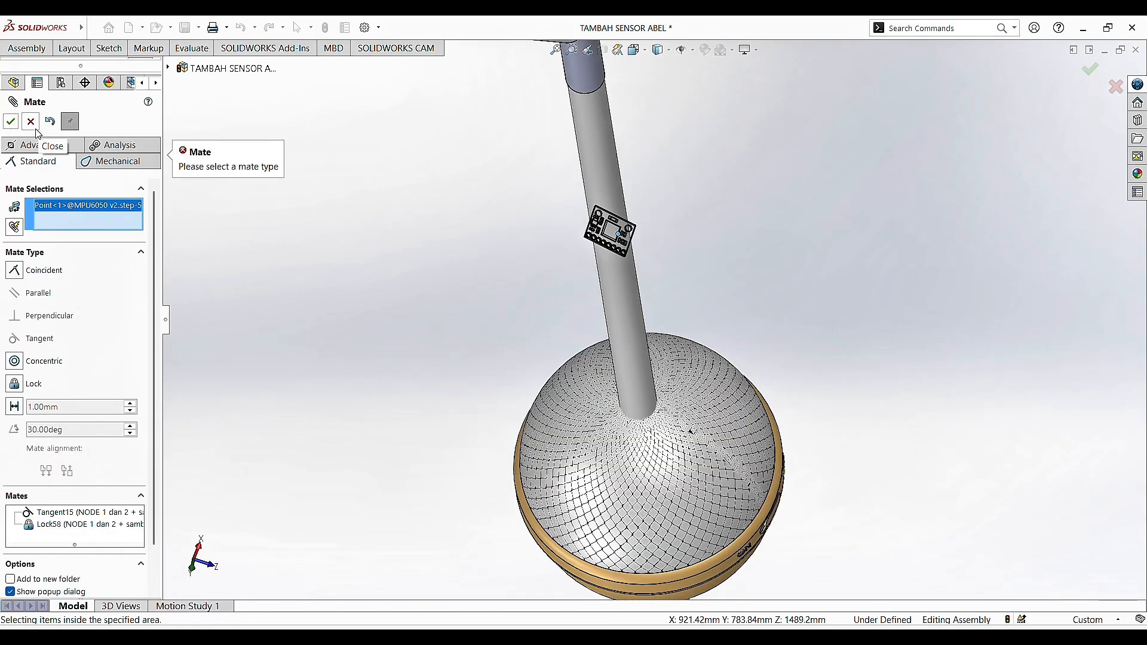
pyautogui.click(30, 122)
# Step: Examine the whole piping assembly and the MPU6050 v2 board on the pipe next to the dark sphere node
pyautogui.scroll(-5, 678, 363)
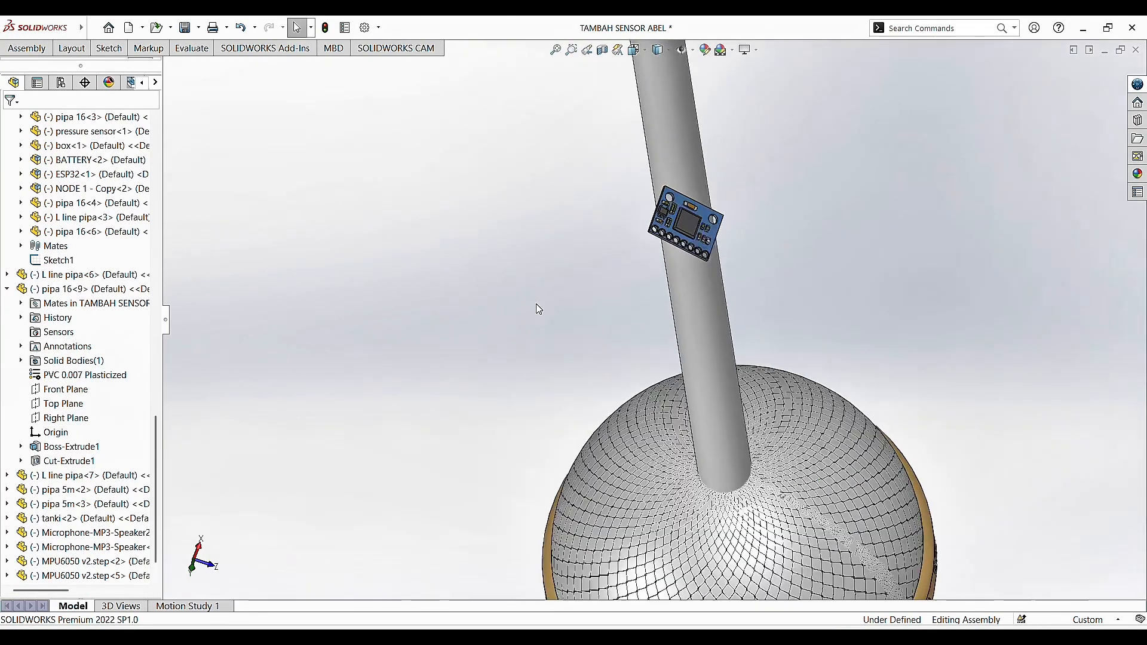
pyautogui.scroll(-5, 196, 370)
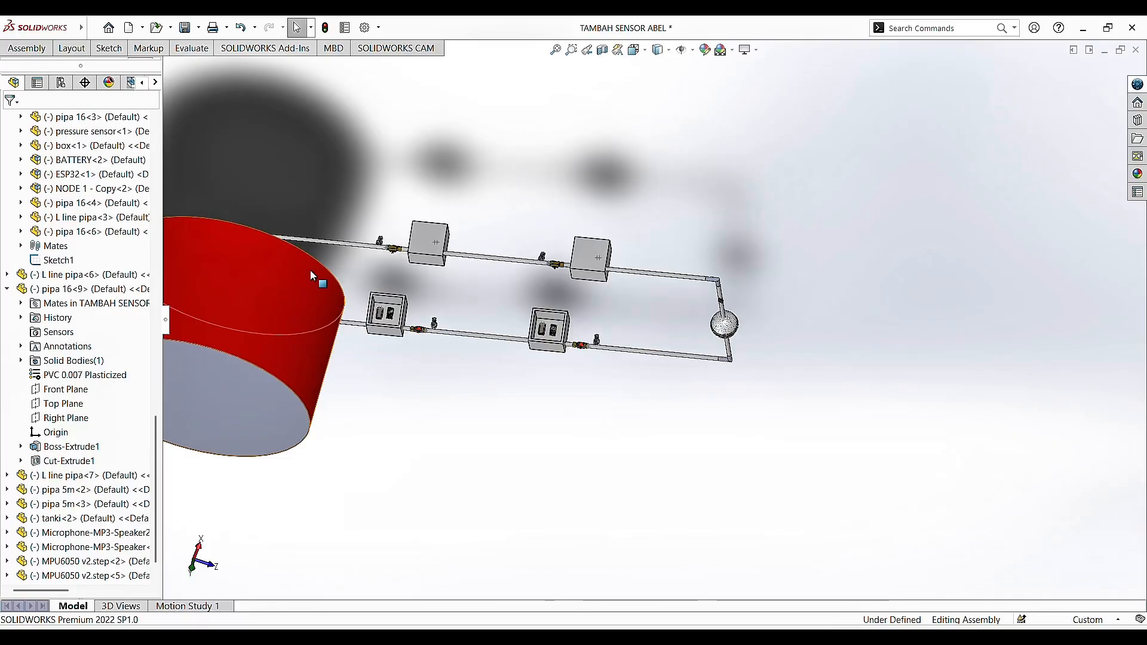
pyautogui.scroll(-1, 310, 272)
pyautogui.moveTo(266, 186); pyautogui.dragTo(284, 337, button='middle')
pyautogui.scroll(3, 206, 198)
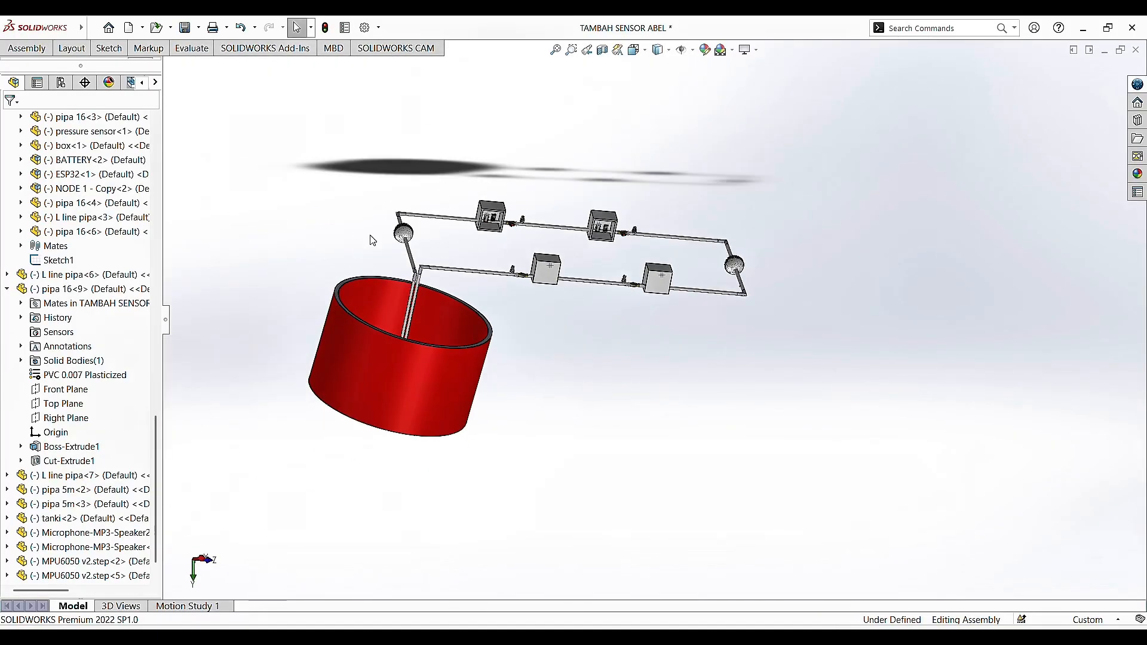
pyautogui.scroll(-12, 372, 240)
pyautogui.moveTo(630, 395); pyautogui.dragTo(863, 268, button='middle')
pyautogui.scroll(-6, 863, 269)
pyautogui.scroll(5, 612, 285)
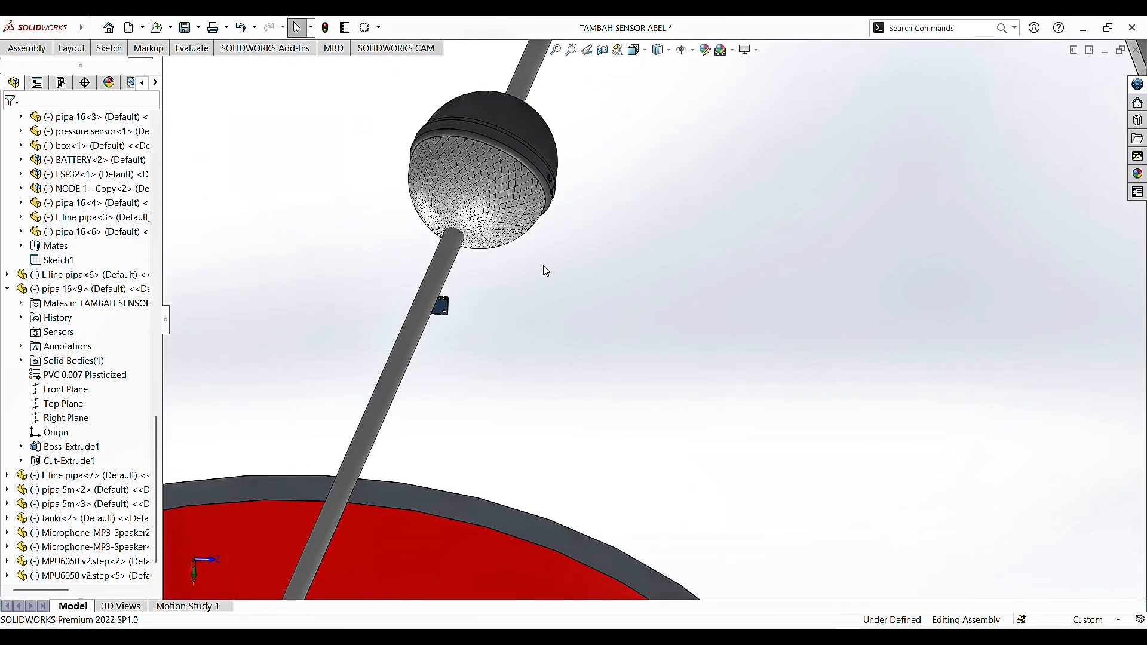